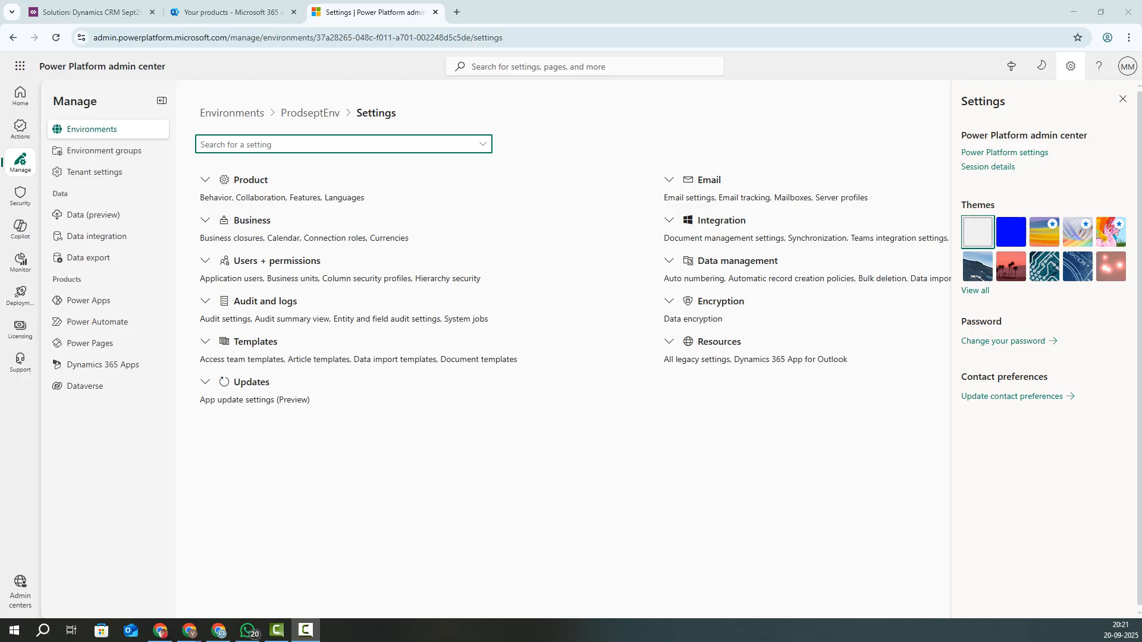
# Step: Go back to the Power Platform environments list, then move to the Microsoft 365 'Your products' tab
pyautogui.click(92, 129)
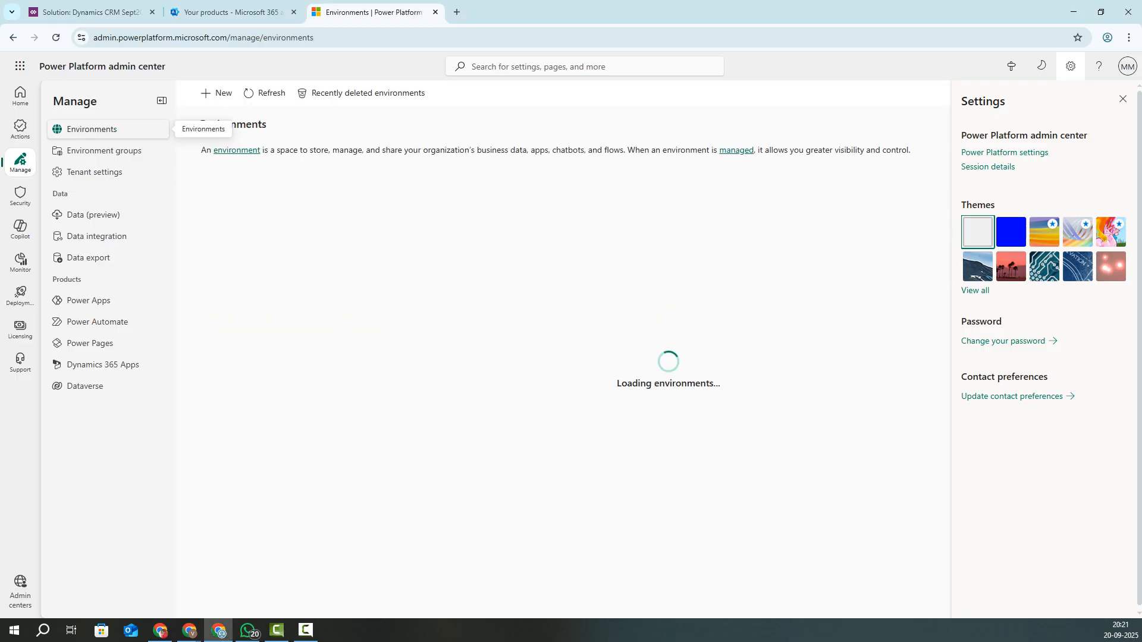
pyautogui.hotkey('ctrl', 'Tab')
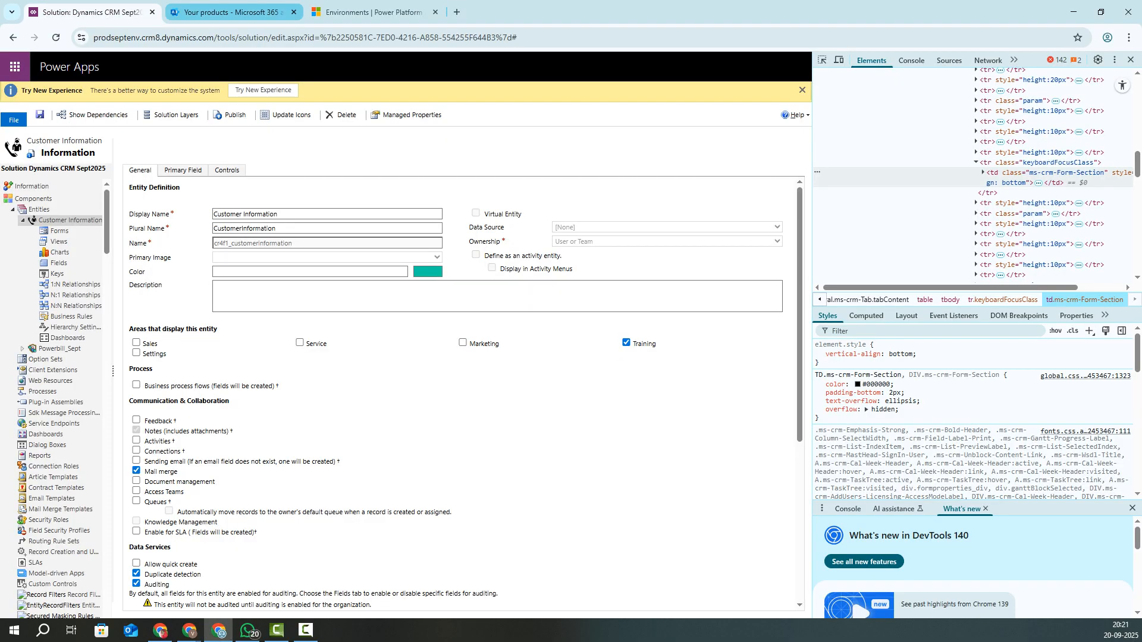
pyautogui.hotkey('ctrl', 'Tab')
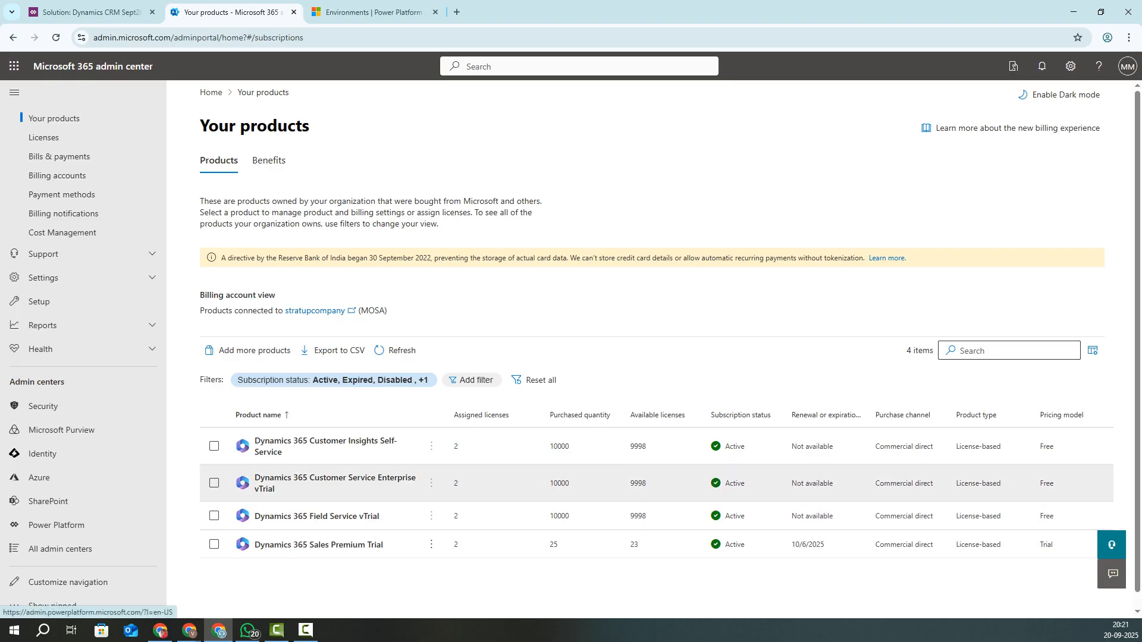
# Step: Scroll through the four active Dynamics 365 subscriptions, then return to the Environments | Power Platform tab
pyautogui.scroll(-1, 357, 479)
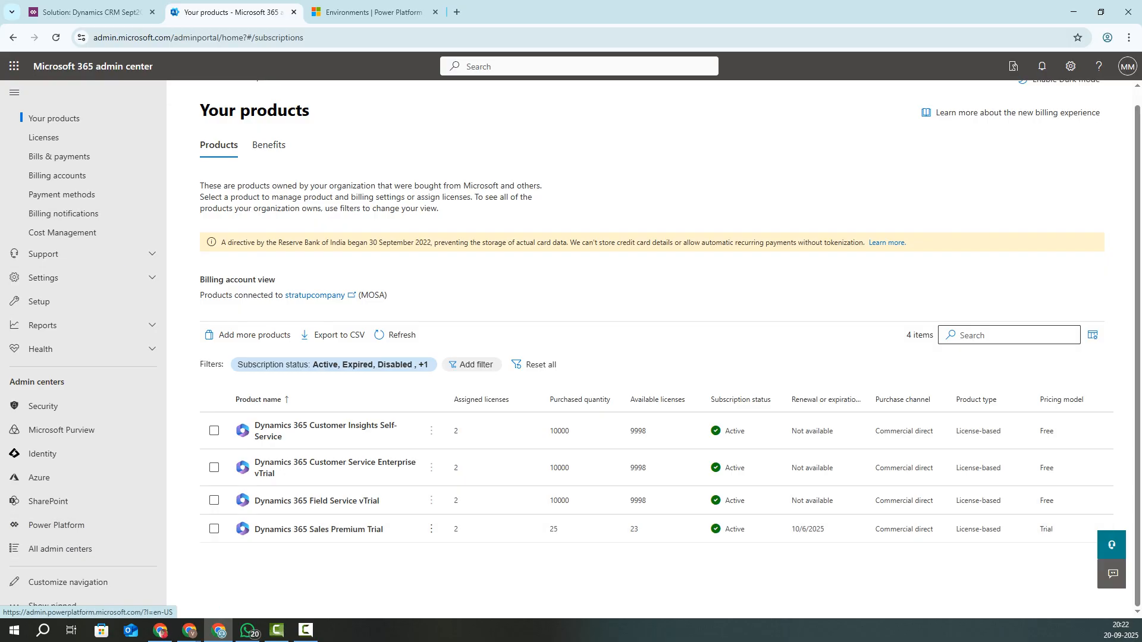
pyautogui.click(372, 12)
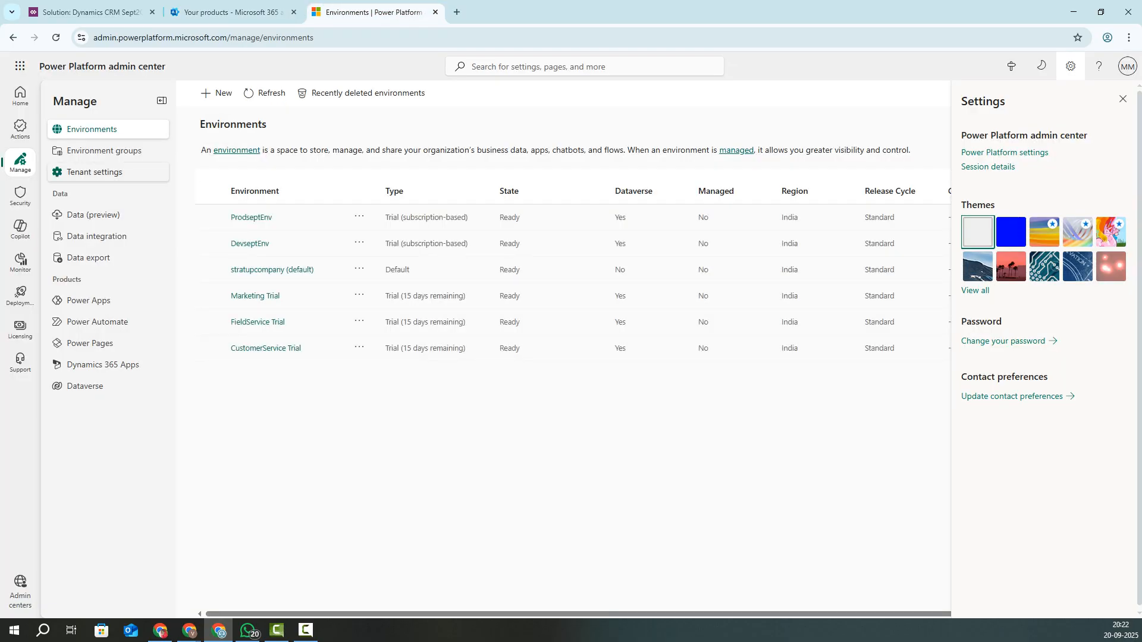
# Step: Close the settings panel, open the DevseptEnv environment, and launch its Environment URL site
pyautogui.click(104, 151)
pyautogui.click(92, 130)
pyautogui.click(1123, 99)
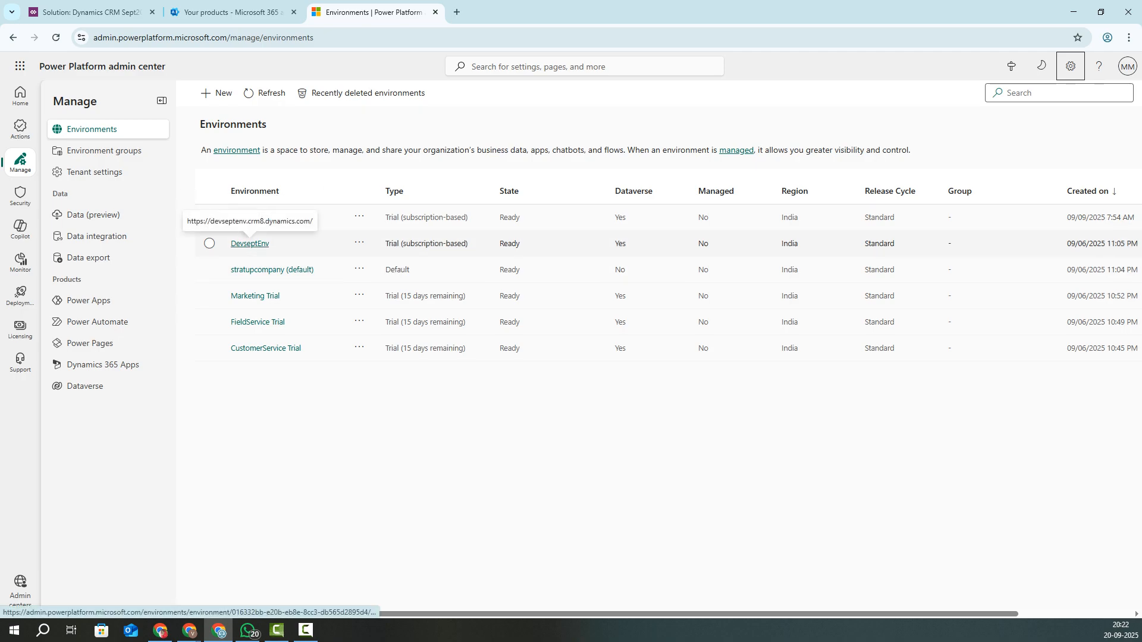
pyautogui.click(250, 244)
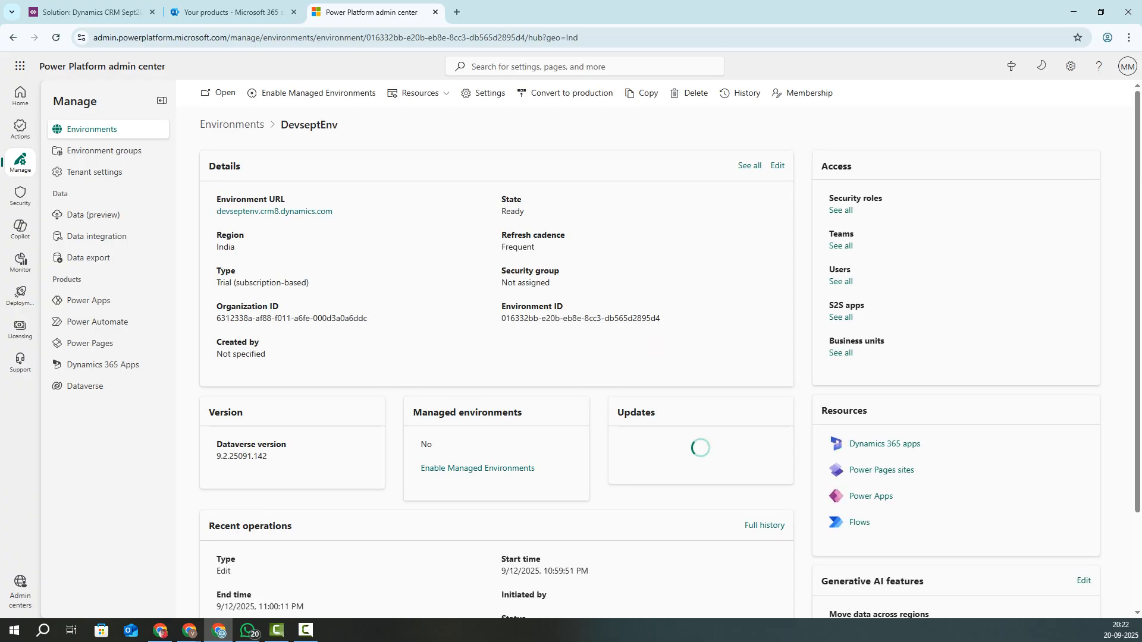
pyautogui.click(270, 209)
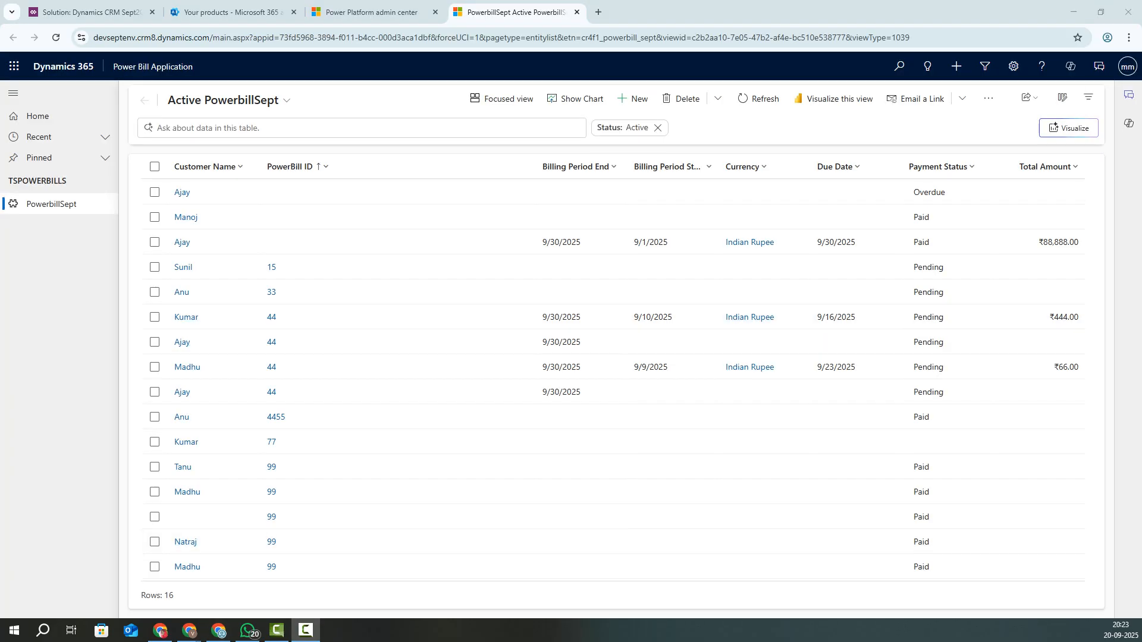
# Step: Open the Apps switcher from the 'Power Bill Application' header name
pyautogui.click(153, 67)
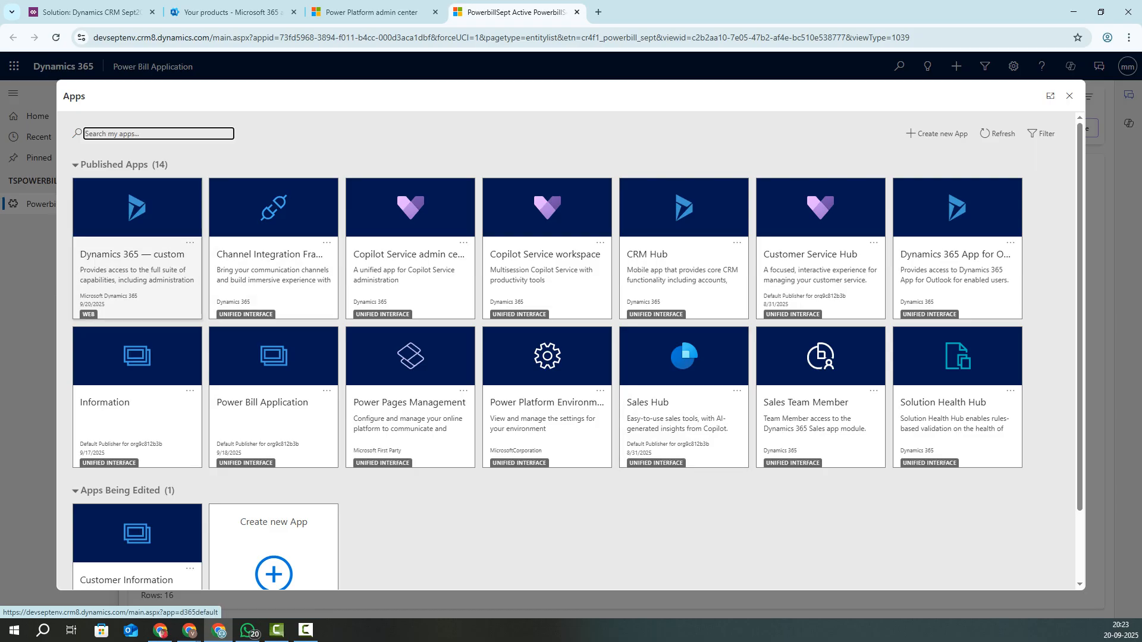
# Step: Open the 'Dynamics 365 — custom' app and bring up its work-area switcher
pyautogui.click(137, 256)
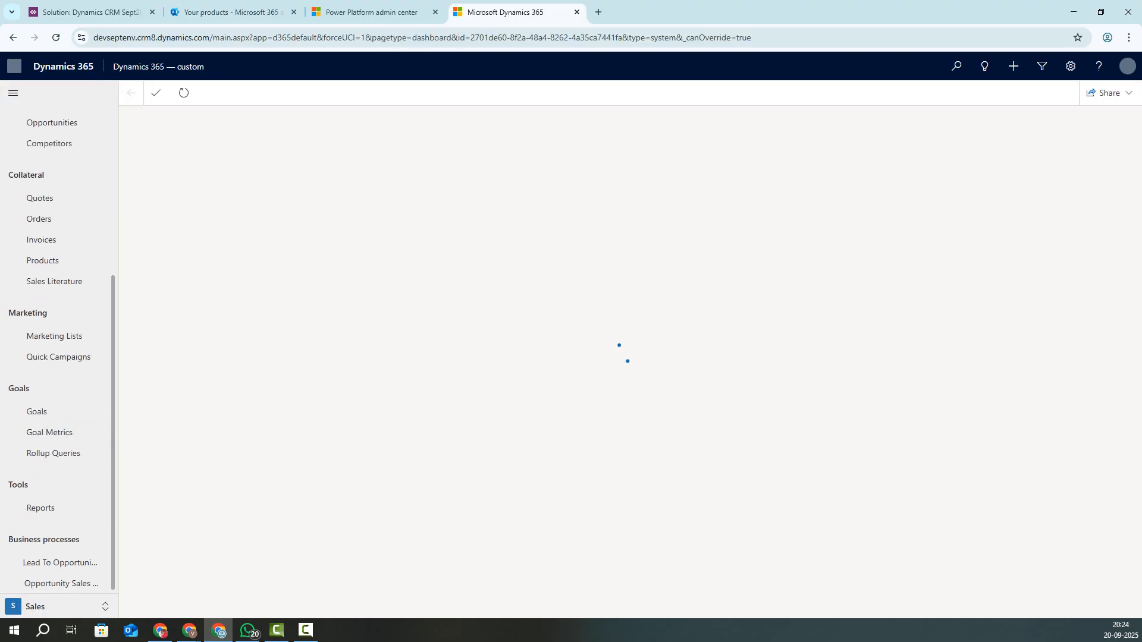
pyautogui.click(59, 607)
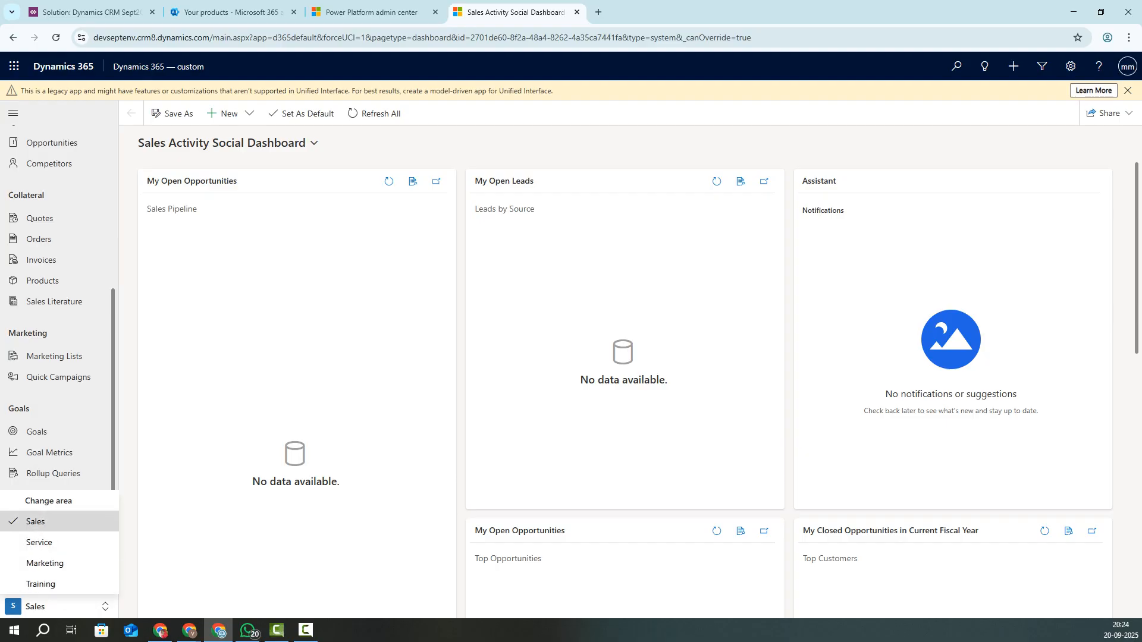
# Step: Close the Change area menu, staying in Sales, and scroll the left navigation pane
pyautogui.press('Escape')
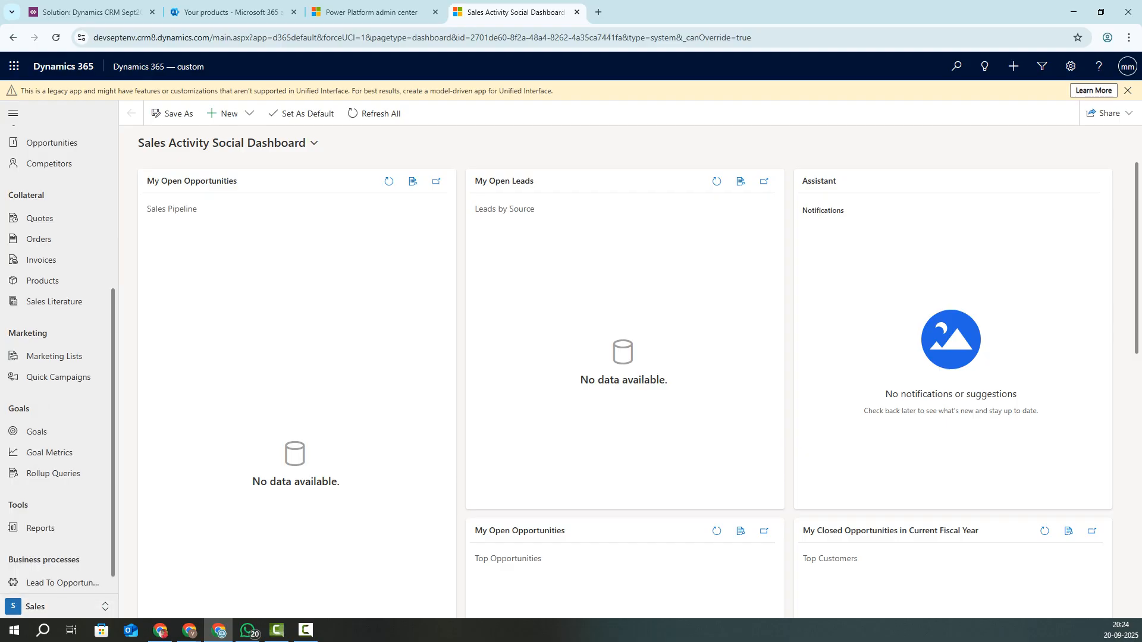
pyautogui.scroll(5, 54, 493)
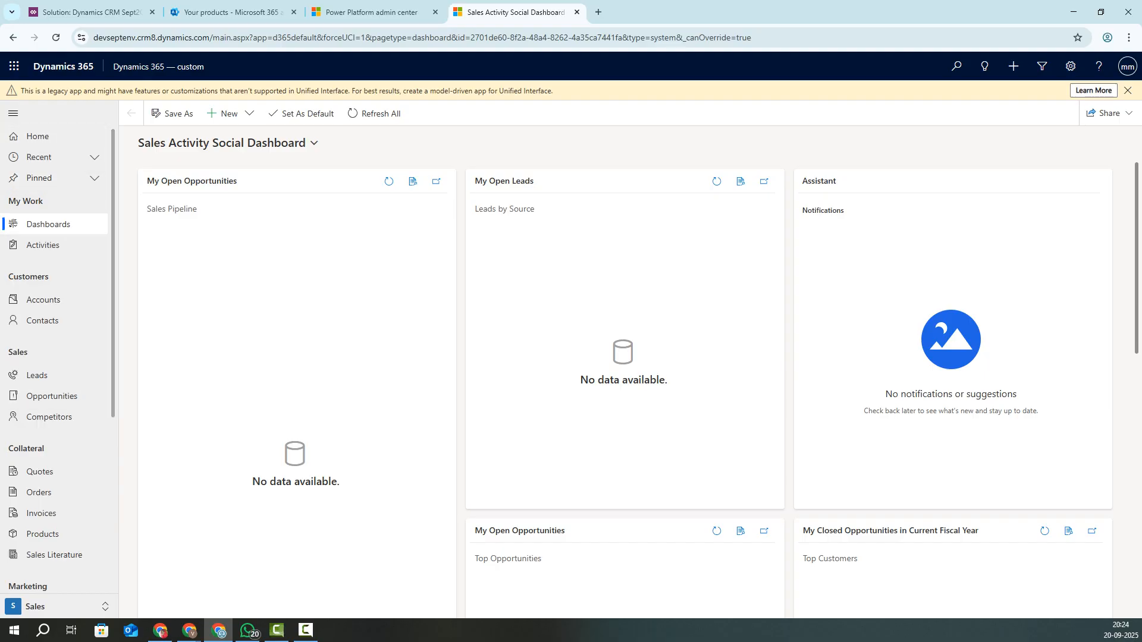
pyautogui.scroll(-1, 54, 357)
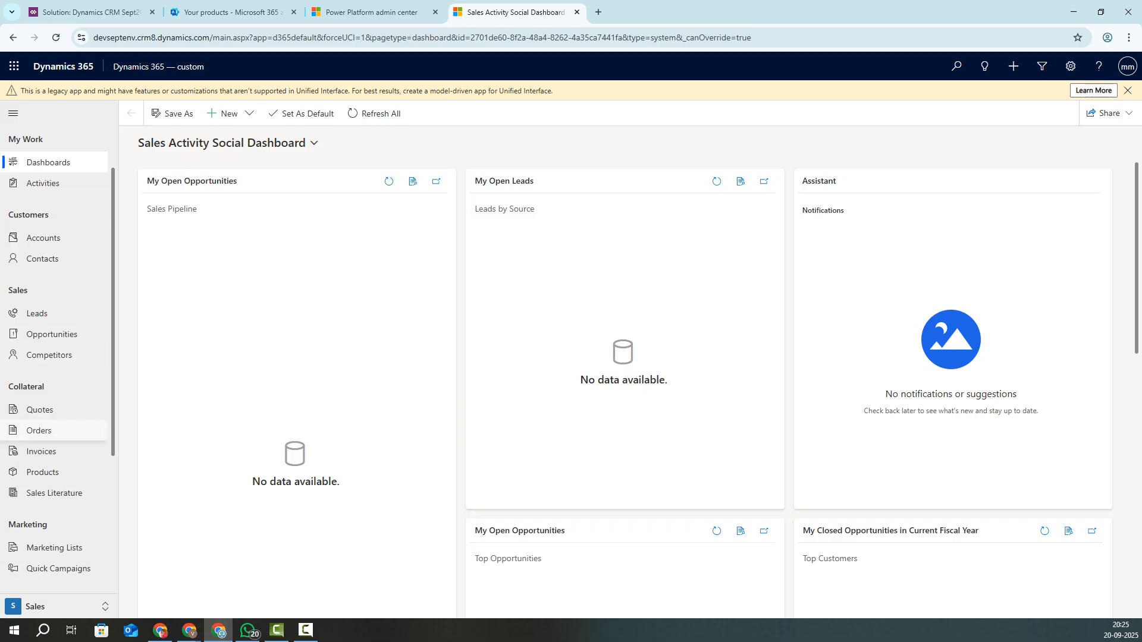
pyautogui.scroll(1, 54, 441)
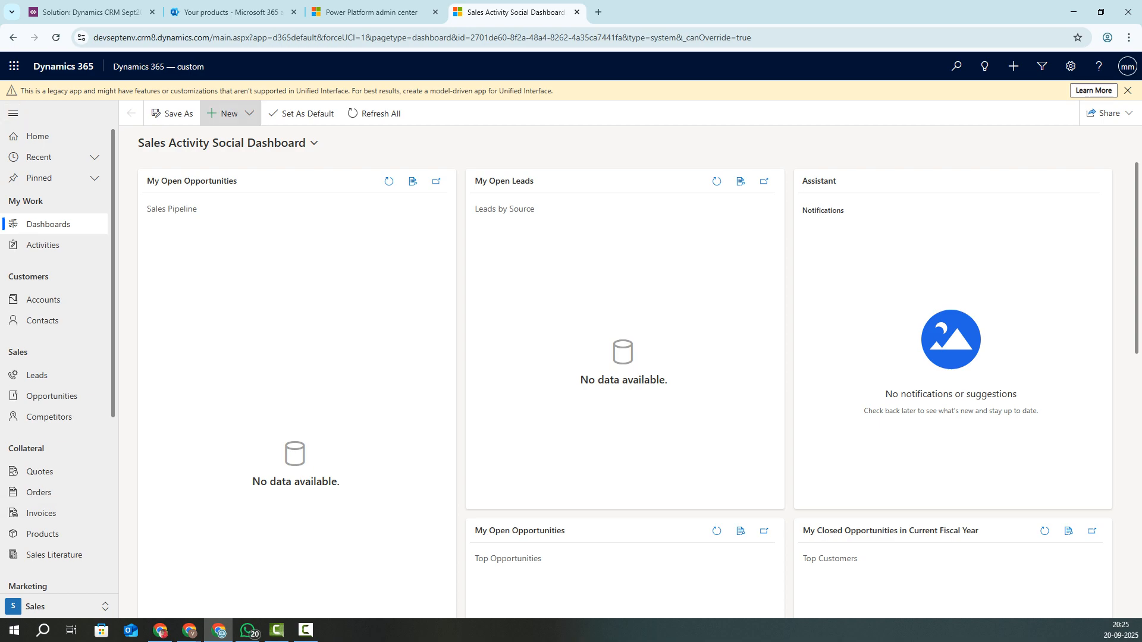
# Step: Open Accounts under Customers to show the empty My Active Accounts view
pyautogui.click(43, 299)
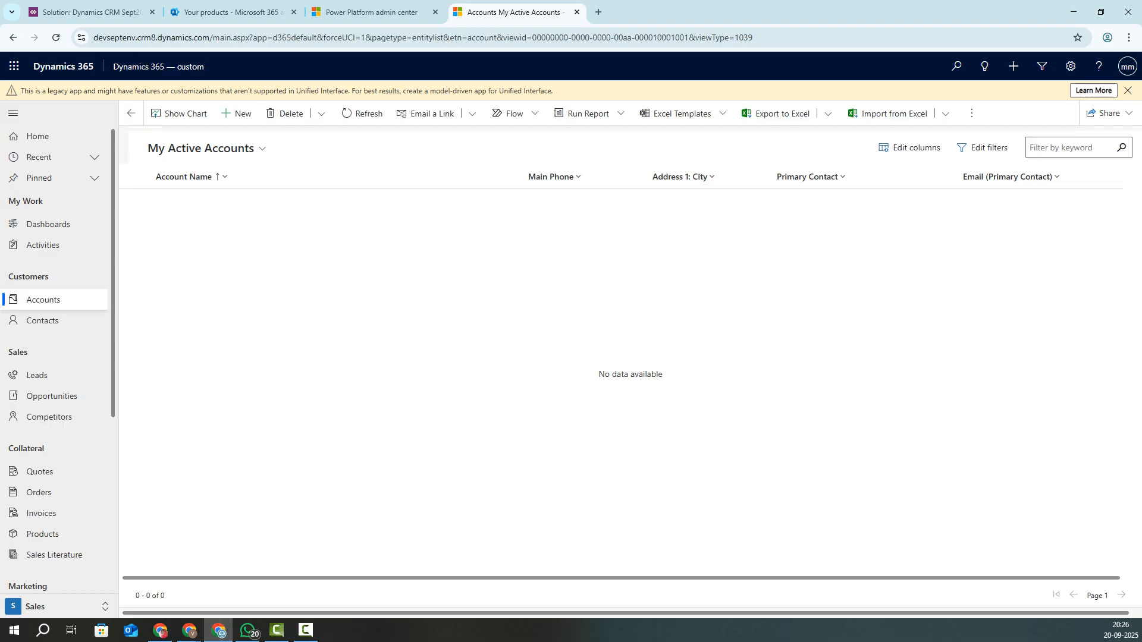
pyautogui.click(43, 320)
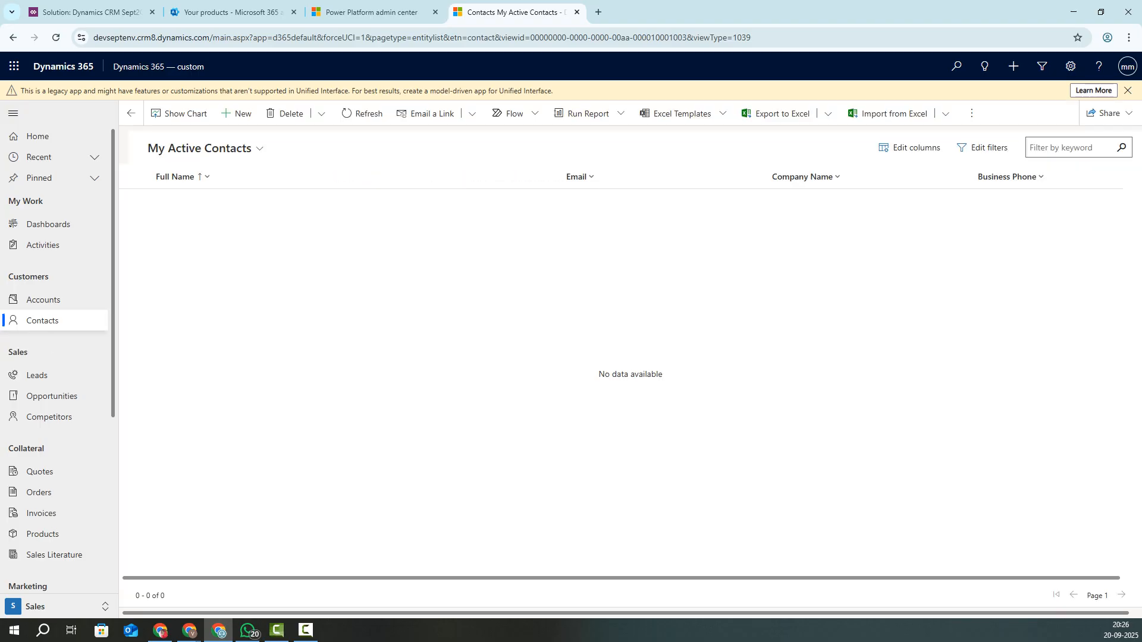
pyautogui.click(43, 300)
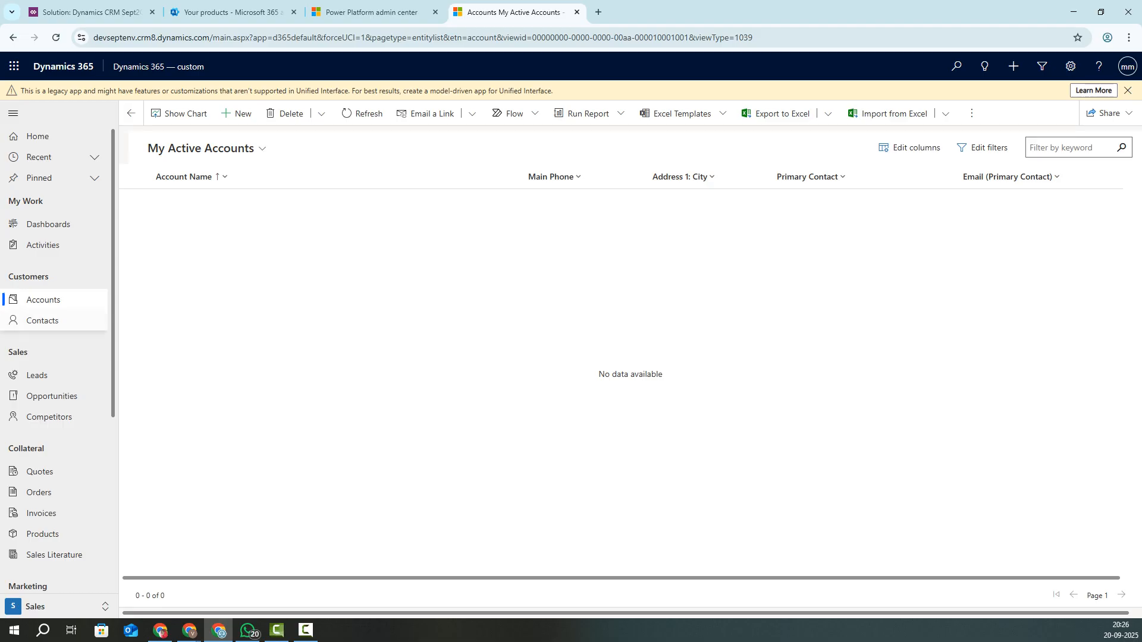
pyautogui.click(42, 321)
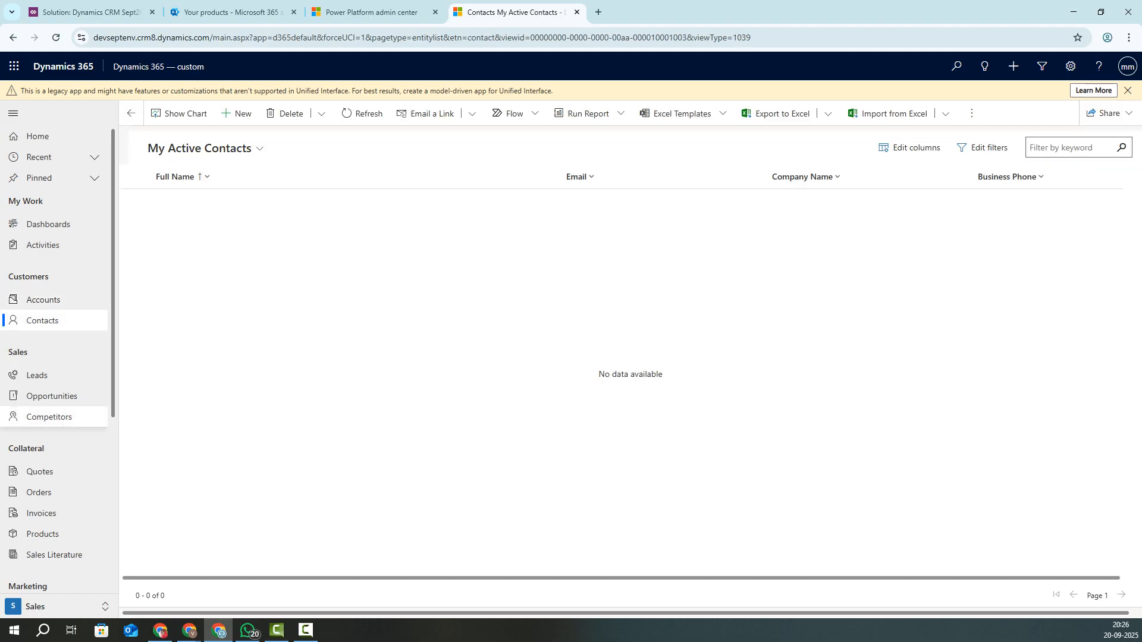
pyautogui.click(47, 224)
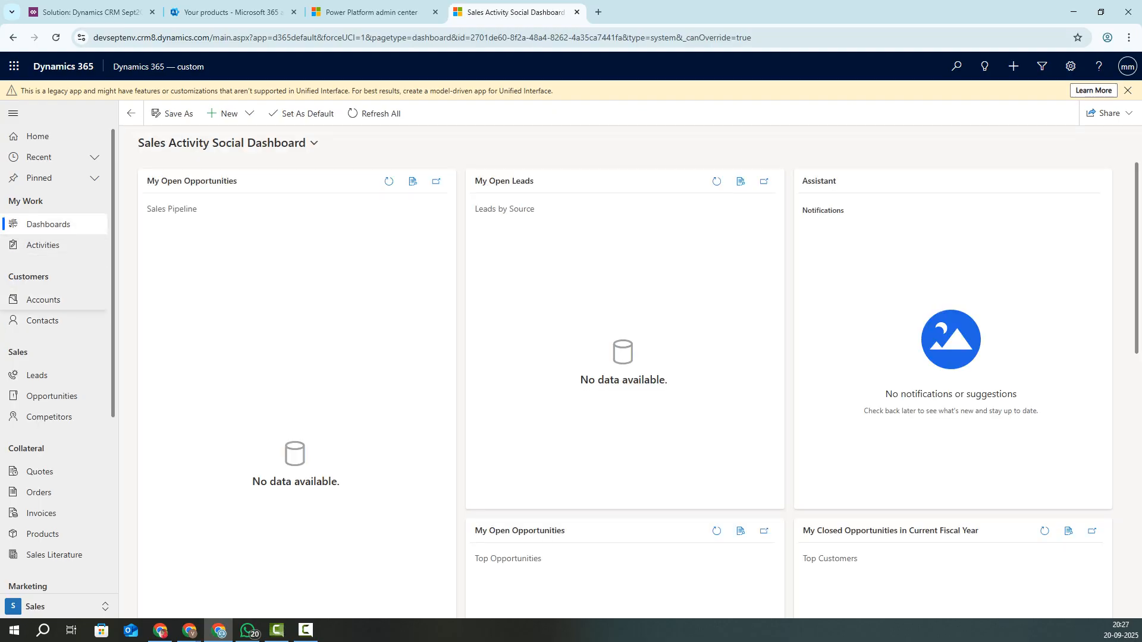
pyautogui.click(43, 245)
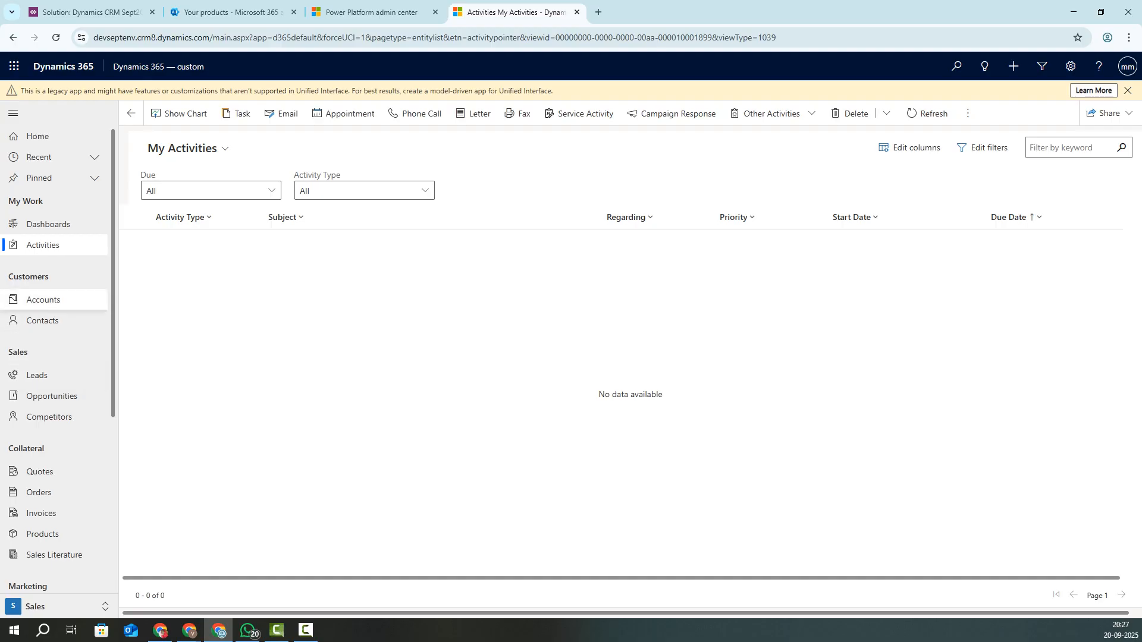
pyautogui.click(43, 299)
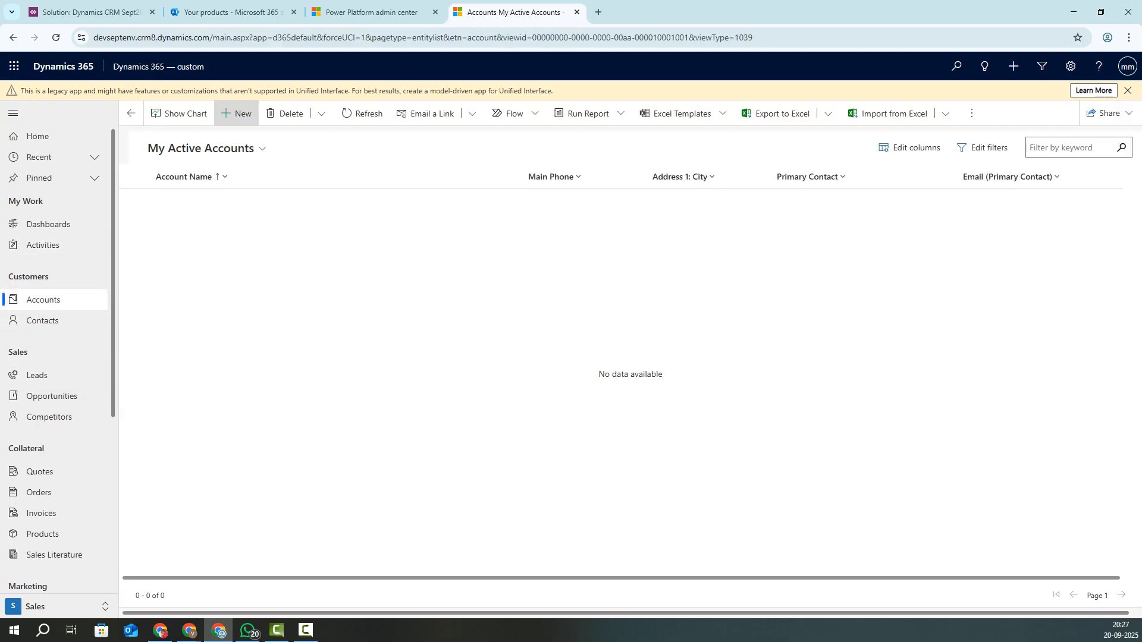
# Step: Start blank new account and contact records, then switch to the Sales Hub app
pyautogui.click(237, 113)
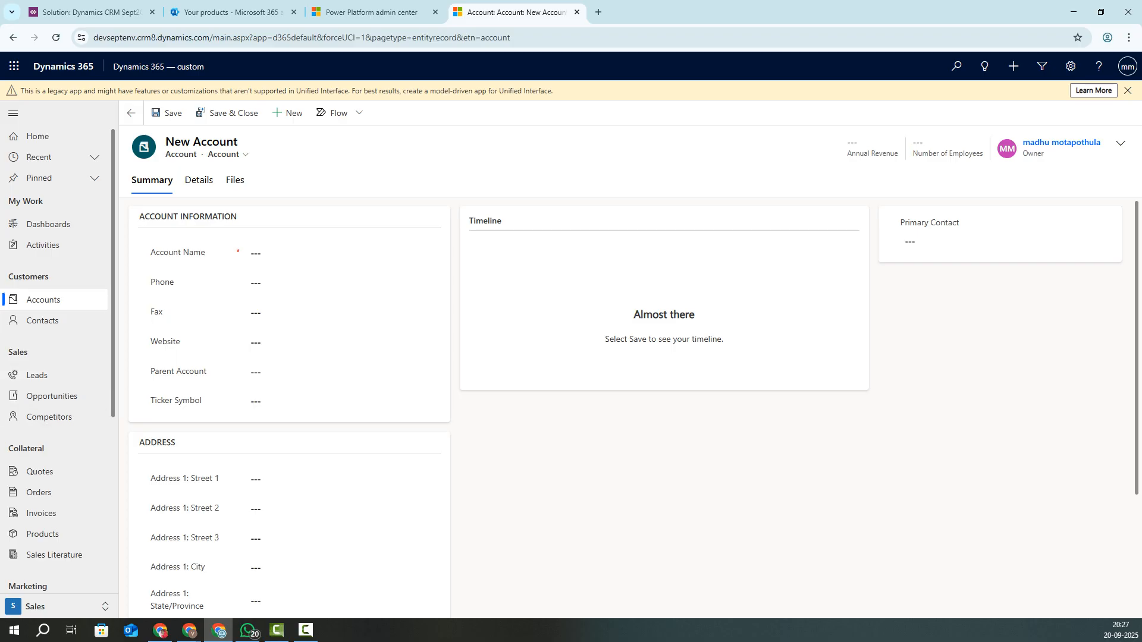
pyautogui.click(42, 321)
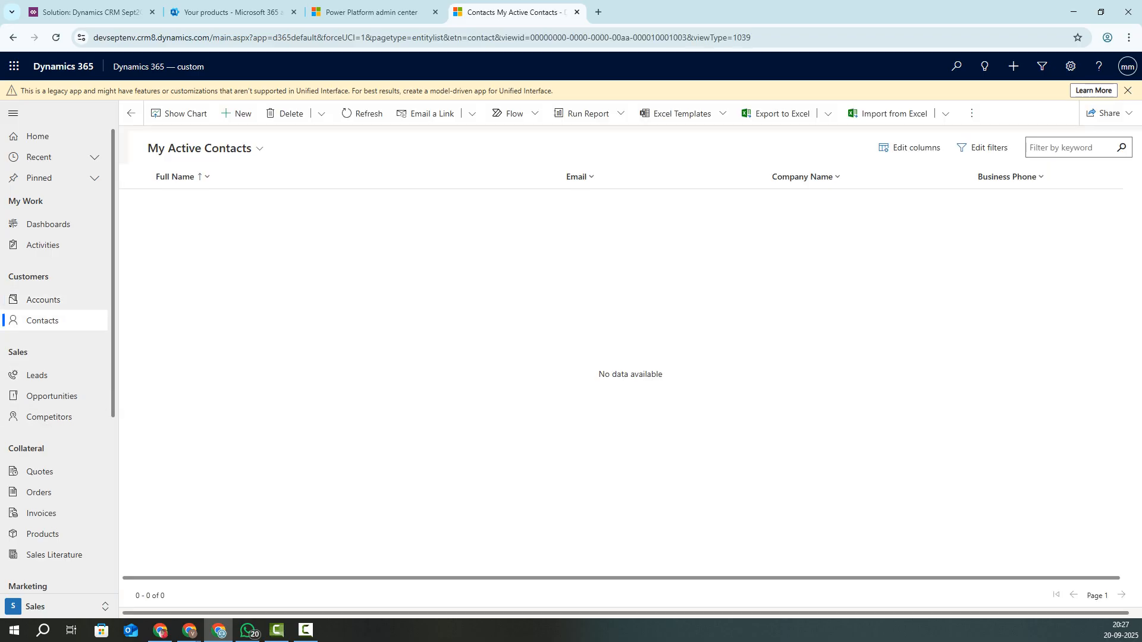
pyautogui.click(237, 113)
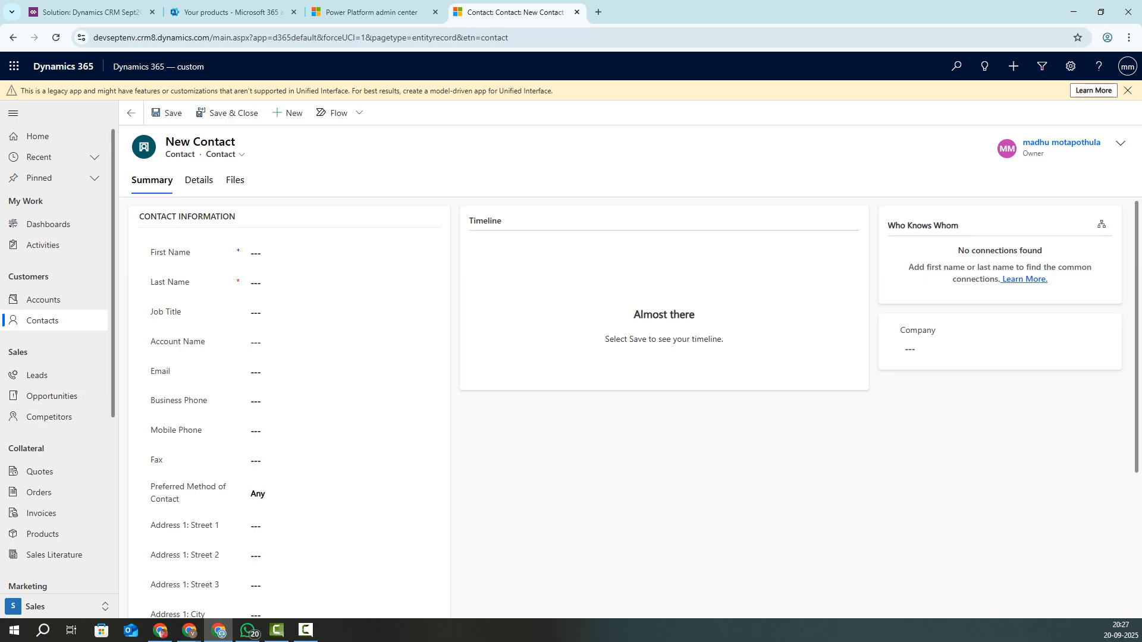
pyautogui.click(159, 67)
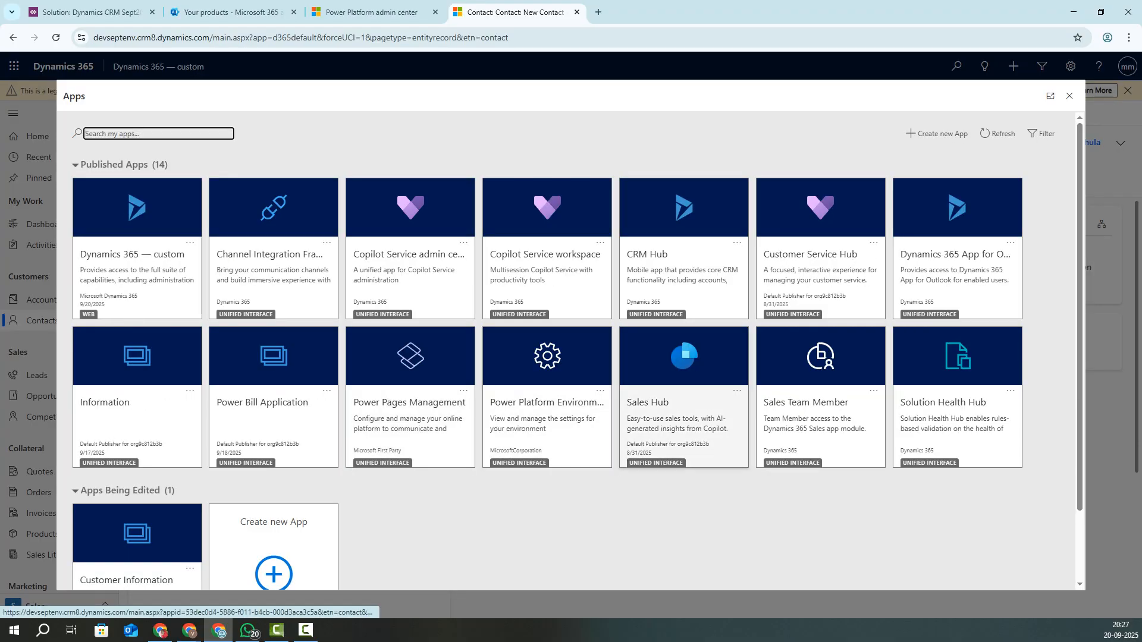
pyautogui.click(684, 404)
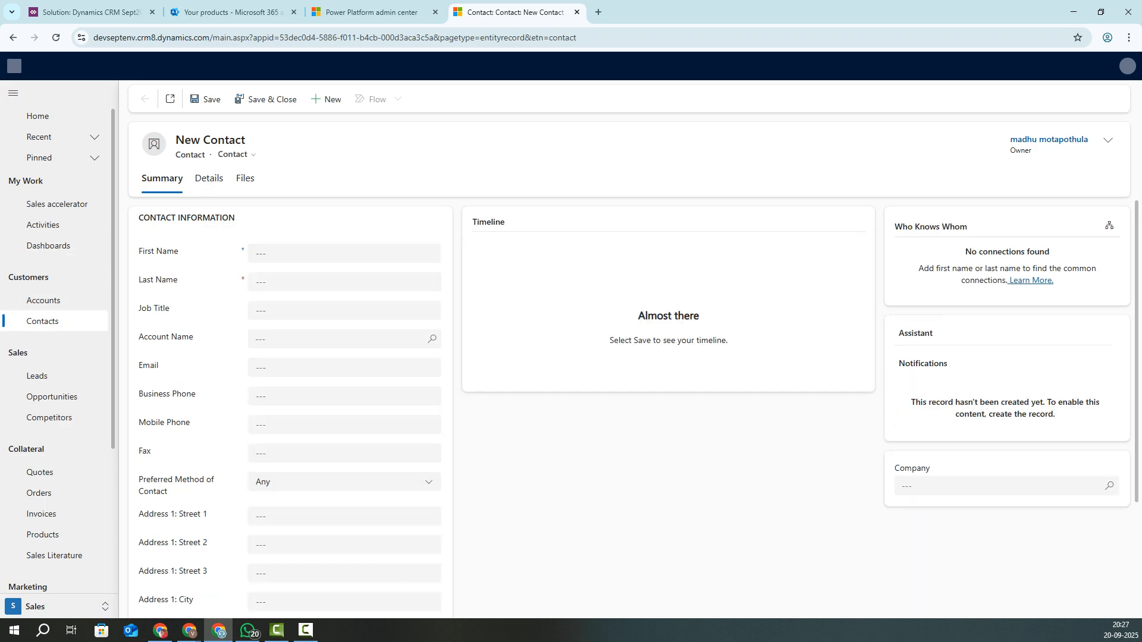
# Step: Open Accounts in Sales Hub, showing the empty My Active Accounts view
pyautogui.click(42, 300)
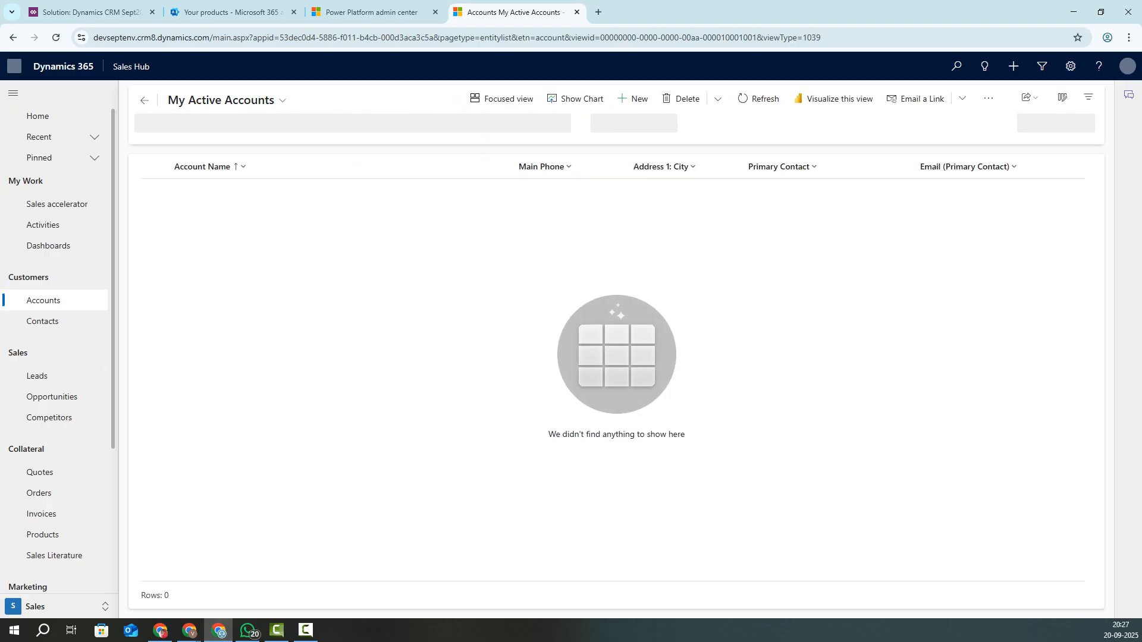
# Step: Check the account view choices, then open the empty My Active Contacts list
pyautogui.click(227, 100)
pyautogui.click(202, 281)
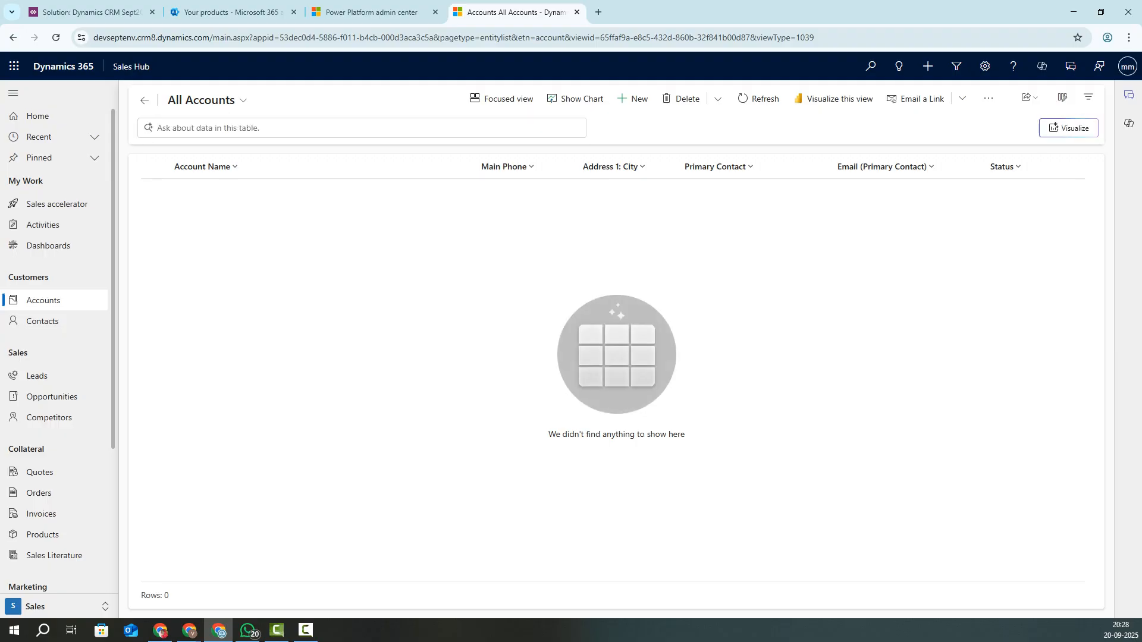
pyautogui.click(42, 321)
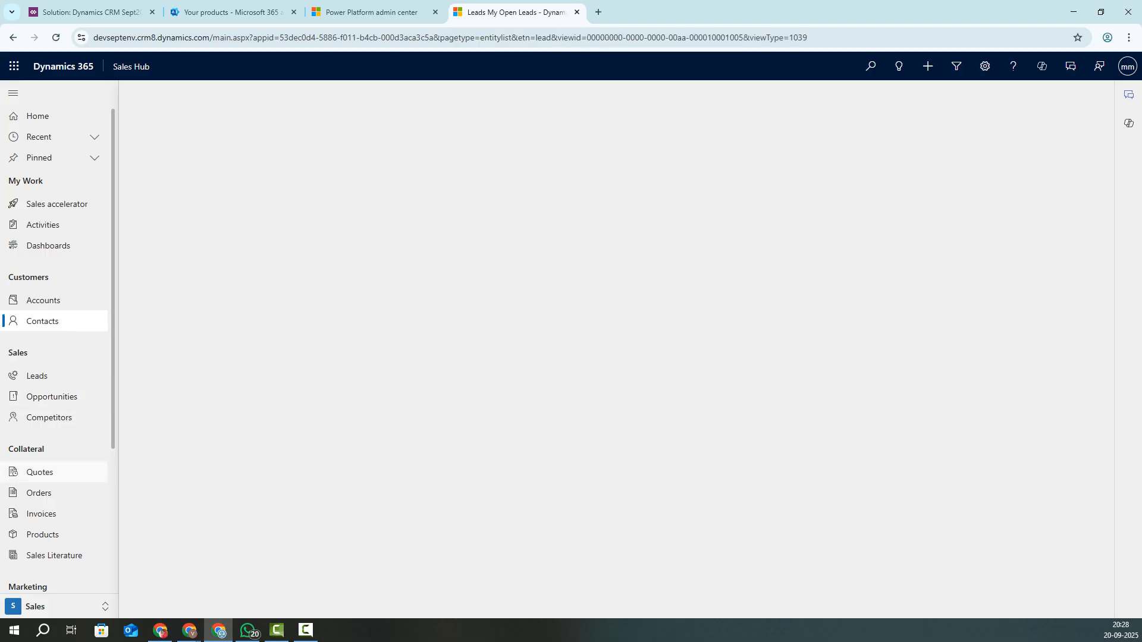
# Step: Go from Dashboards to the My Active Accounts view listing 11 accounts
pyautogui.click(48, 246)
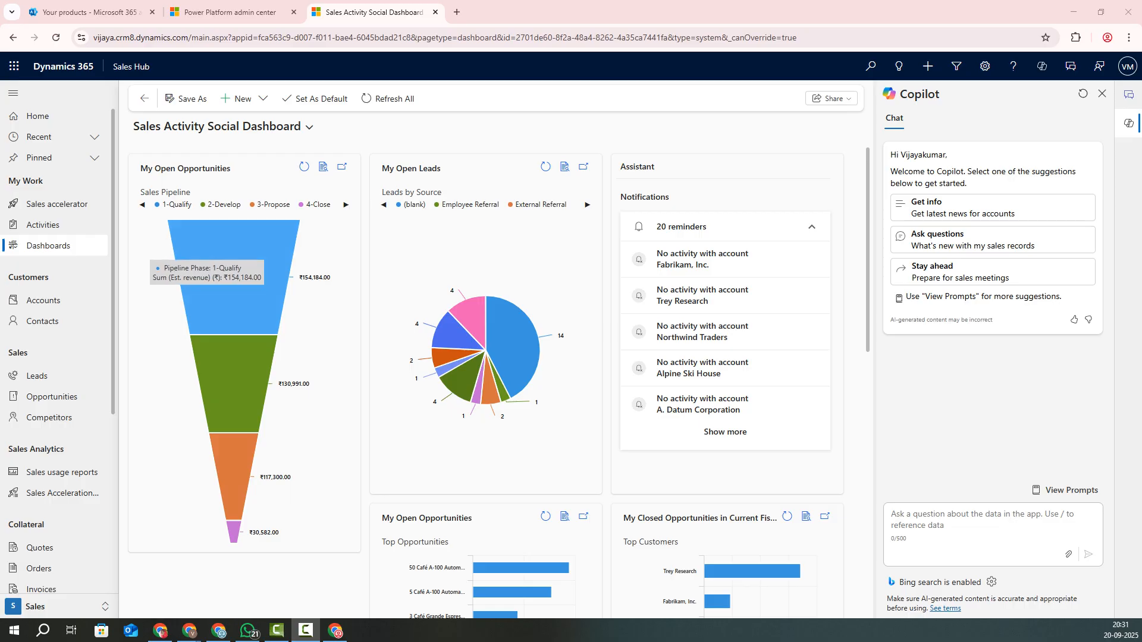
pyautogui.click(43, 300)
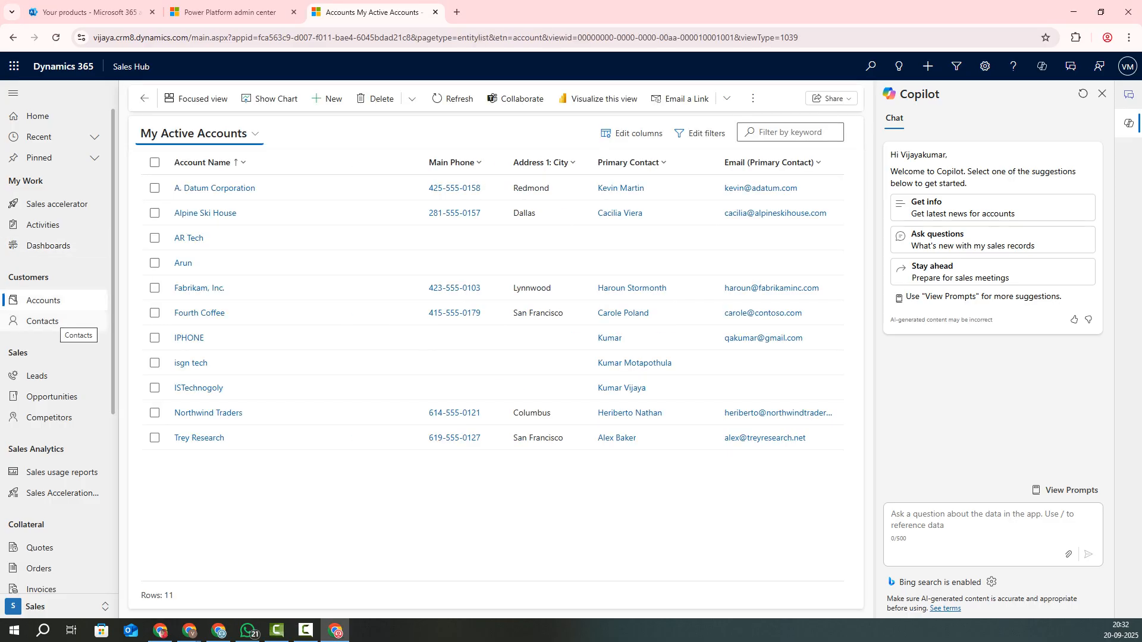
# Step: Browse the 25 active contacts, then bring up My Open Leads with 33 leads
pyautogui.click(52, 320)
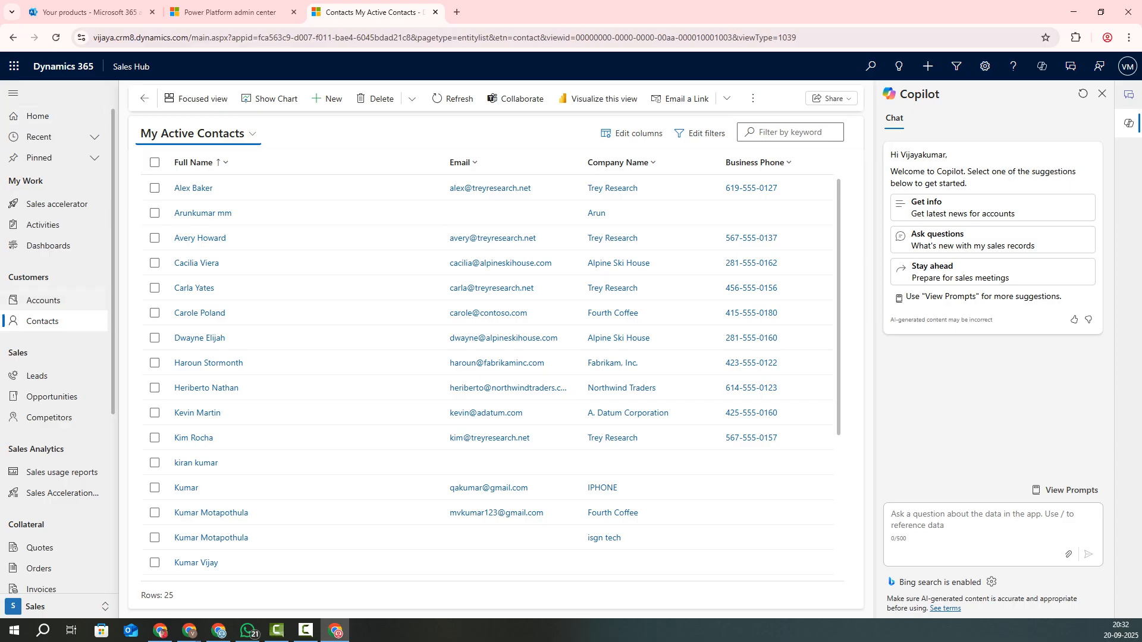
pyautogui.scroll(-5, 54, 223)
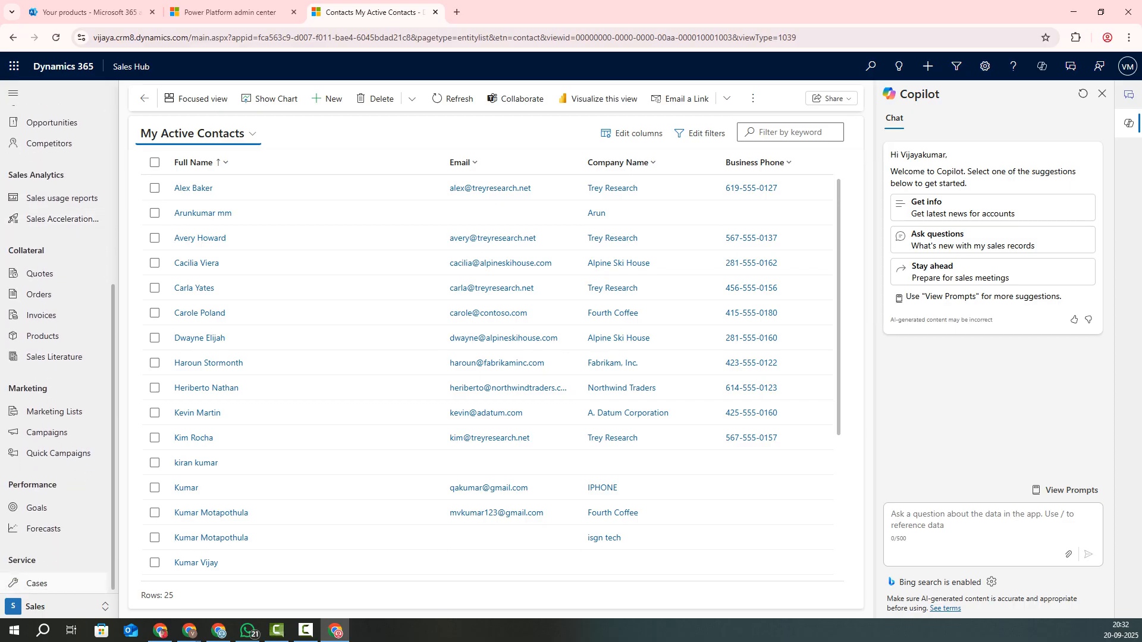
pyautogui.scroll(5, 56, 351)
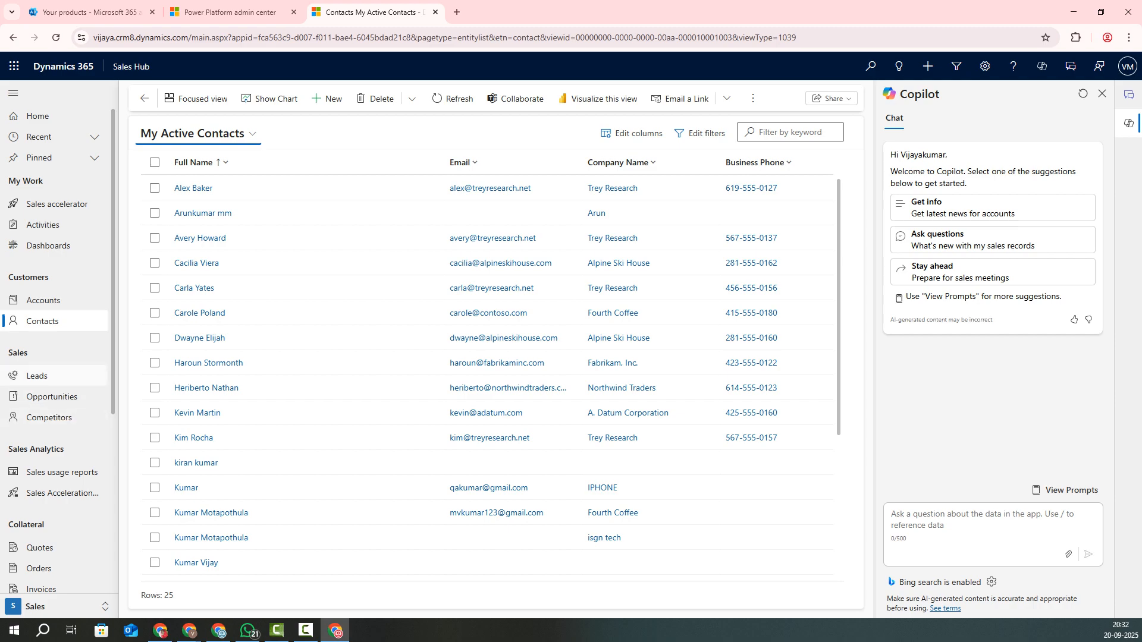
pyautogui.scroll(-3, 54, 376)
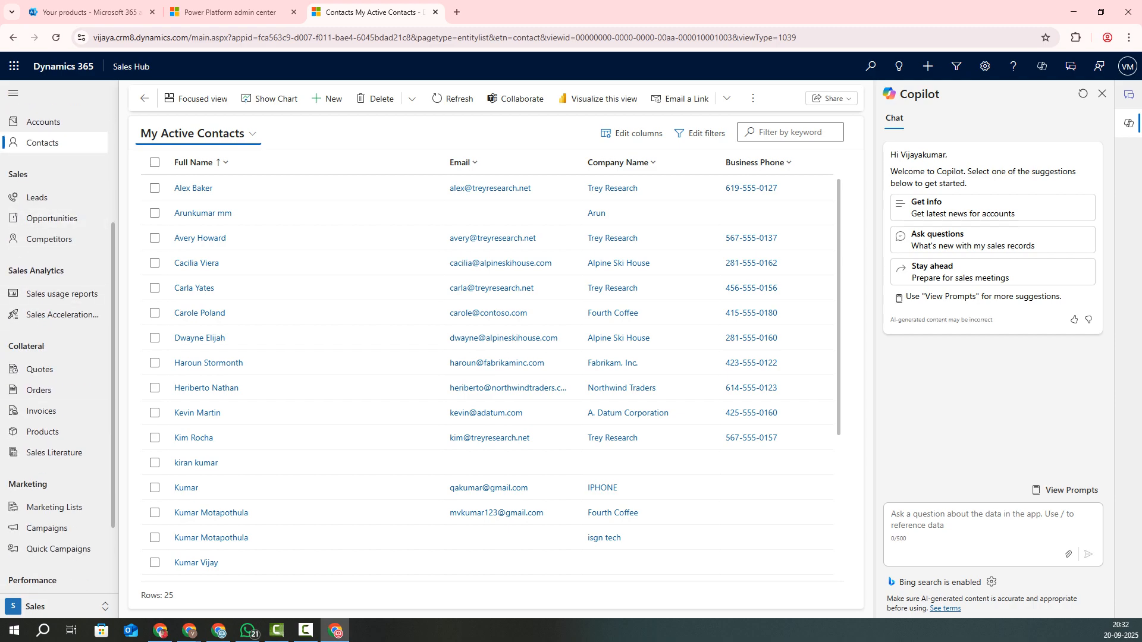
pyautogui.click(37, 198)
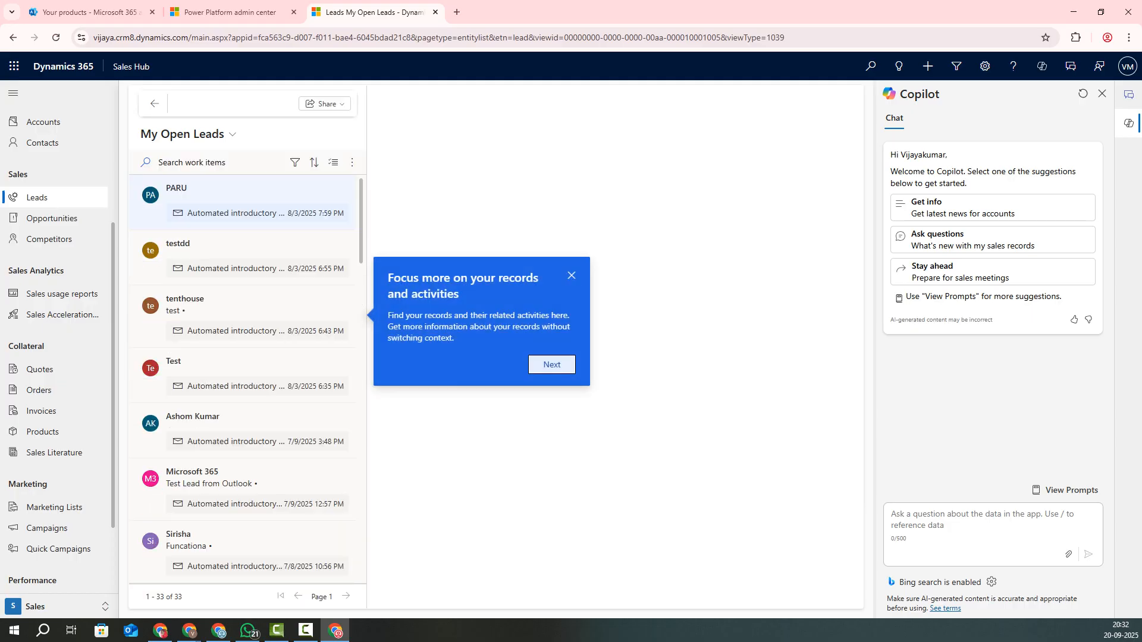
# Step: Dismiss the tour tip and show My Open Opportunities: 16 deals worth ₹433,057.00
pyautogui.click(572, 276)
pyautogui.click(52, 218)
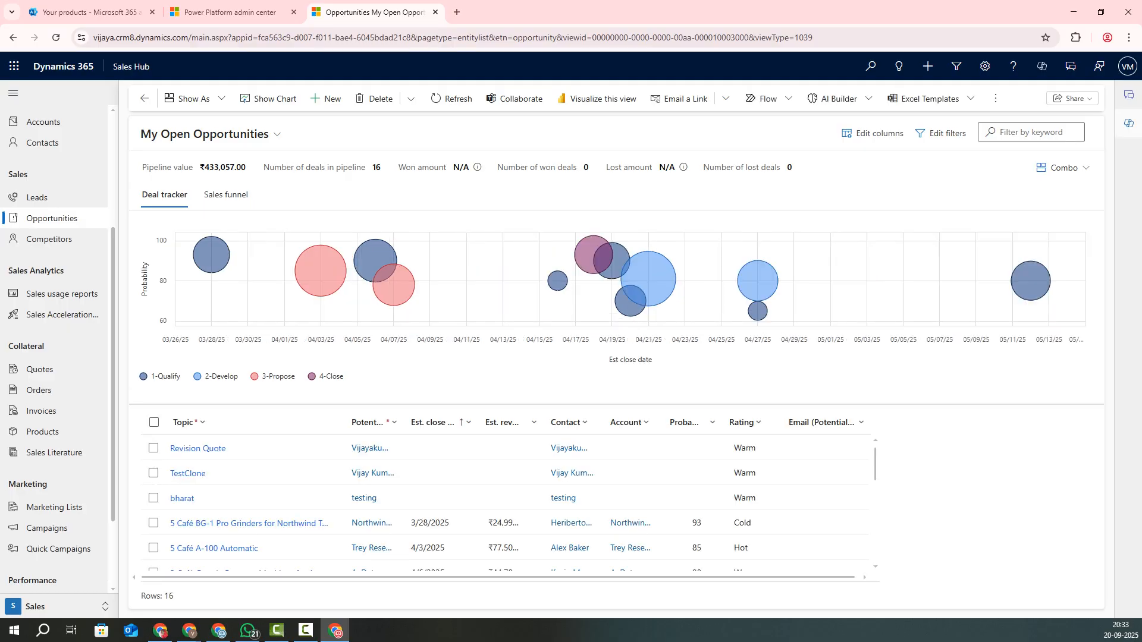
pyautogui.click(1129, 123)
pyautogui.click(1129, 123)
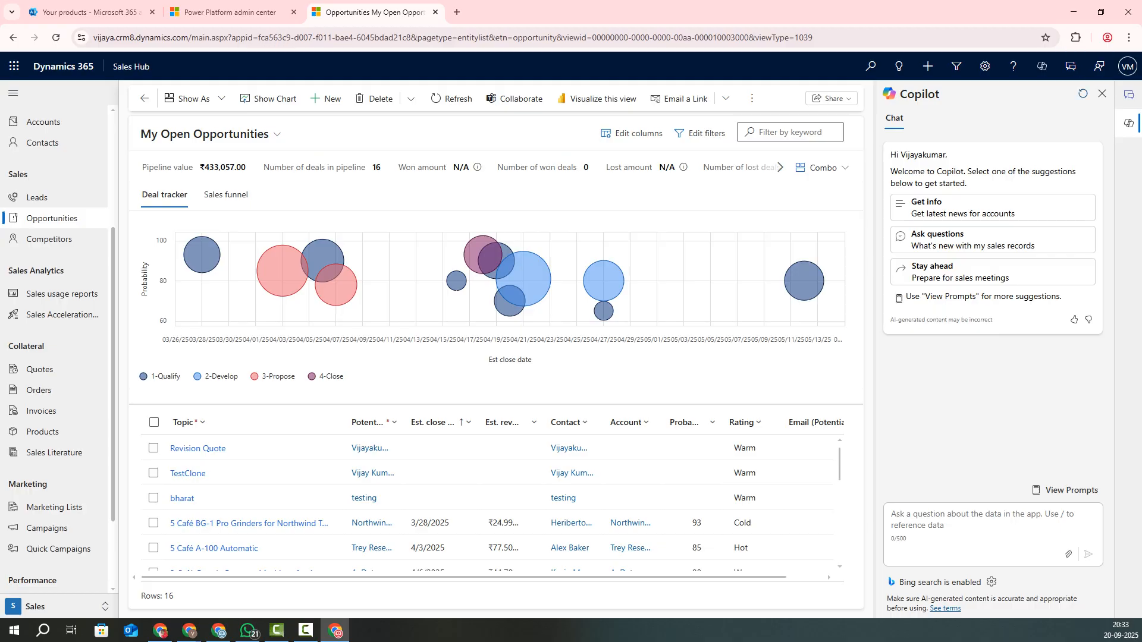
pyautogui.click(976, 520)
pyautogui.click(1102, 94)
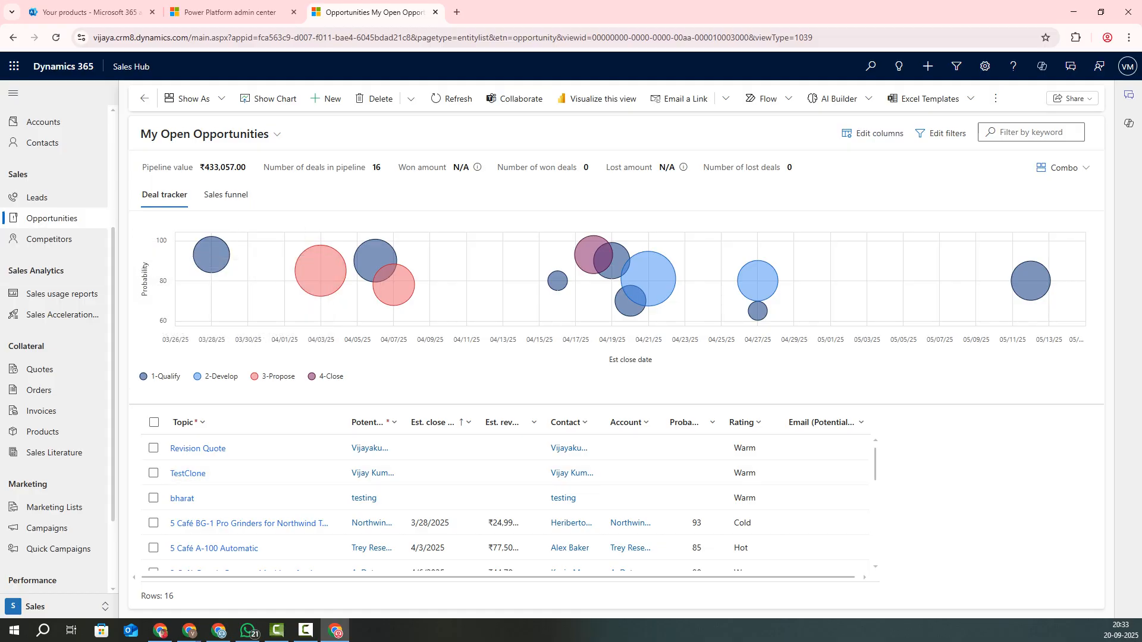
pyautogui.scroll(3, 54, 345)
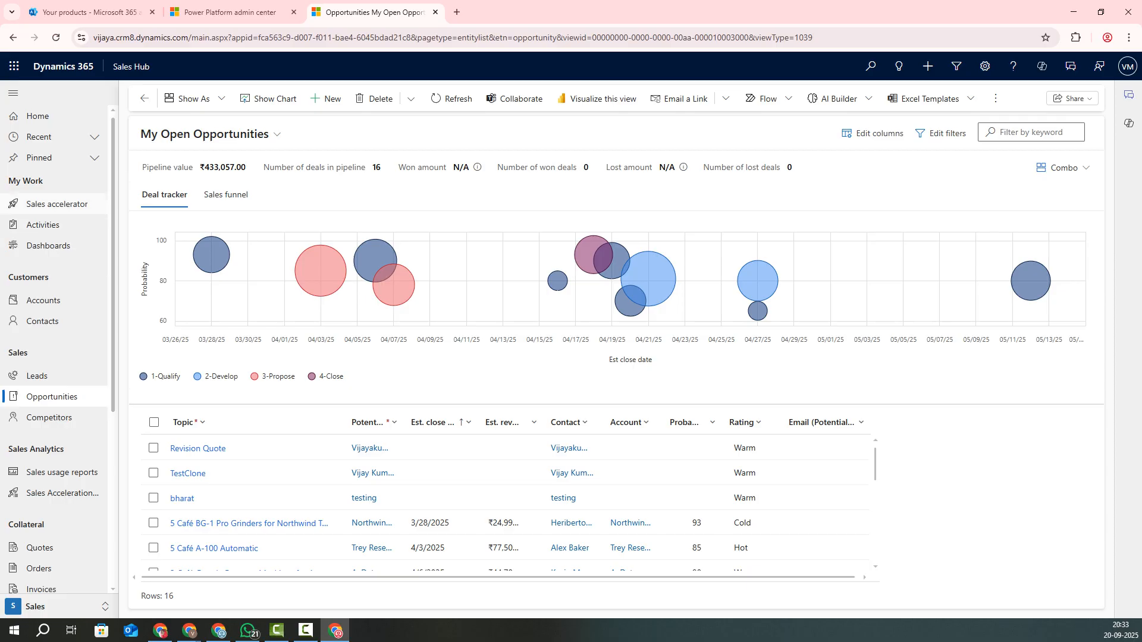
# Step: Bring up My Activities (60 rows), previewing the Follow up email and I need a Laptop drafts
pyautogui.click(43, 225)
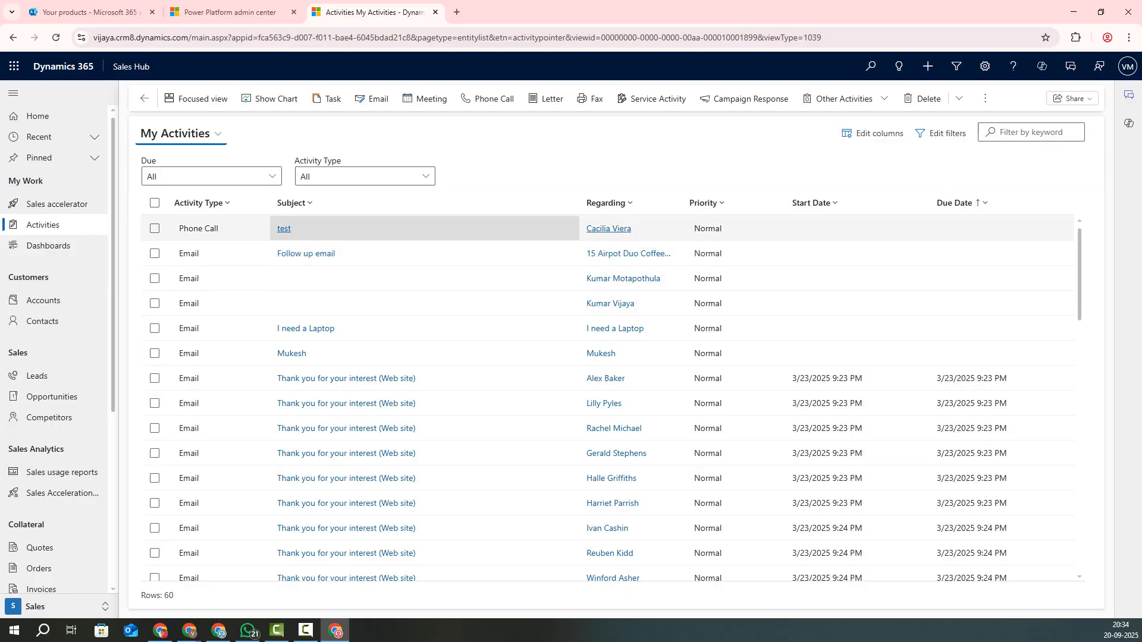
pyautogui.click(306, 254)
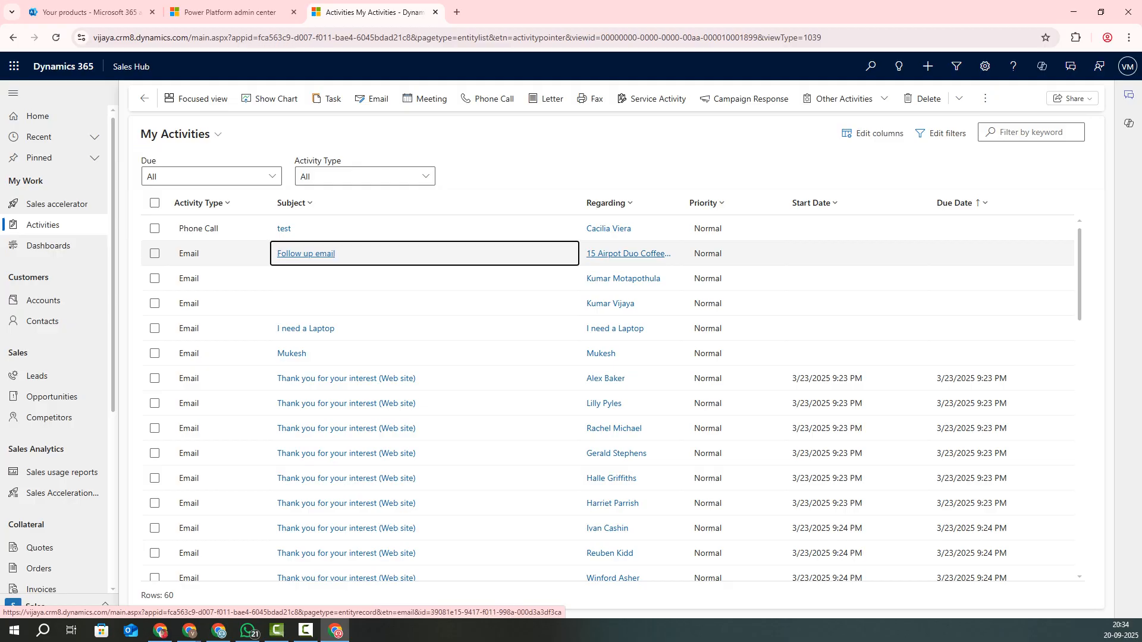
pyautogui.click(305, 254)
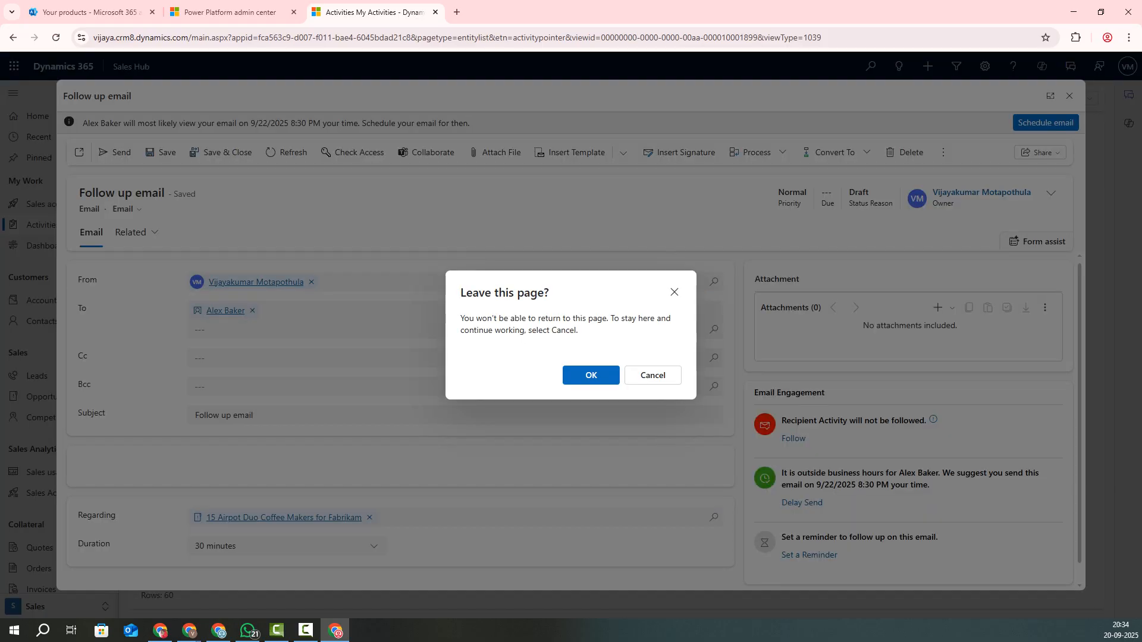
pyautogui.click(591, 375)
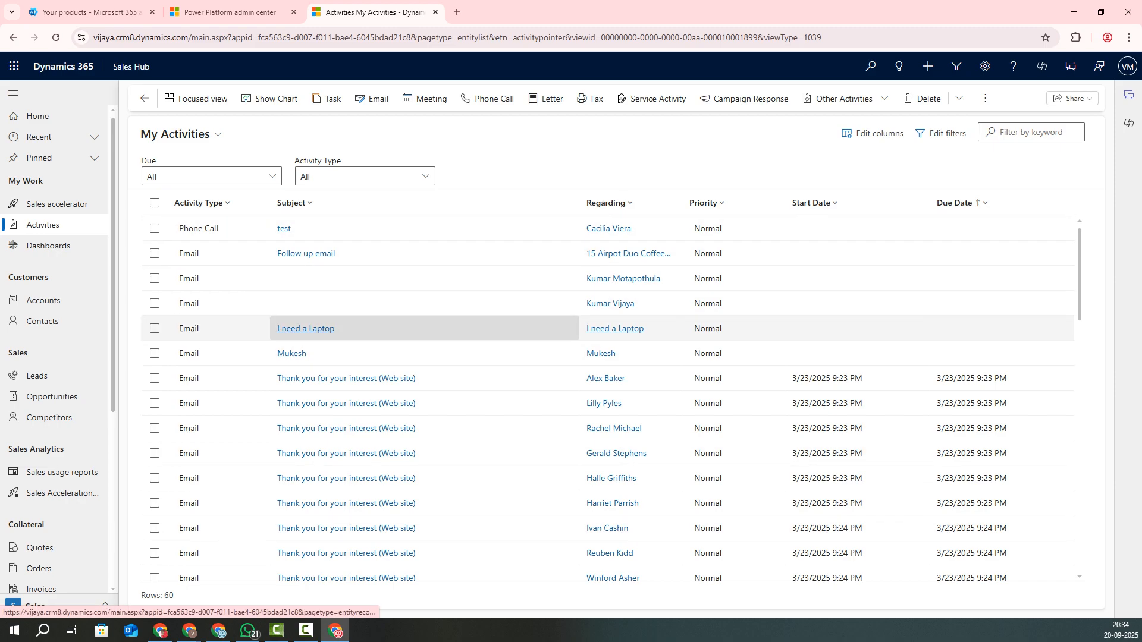
pyautogui.click(306, 329)
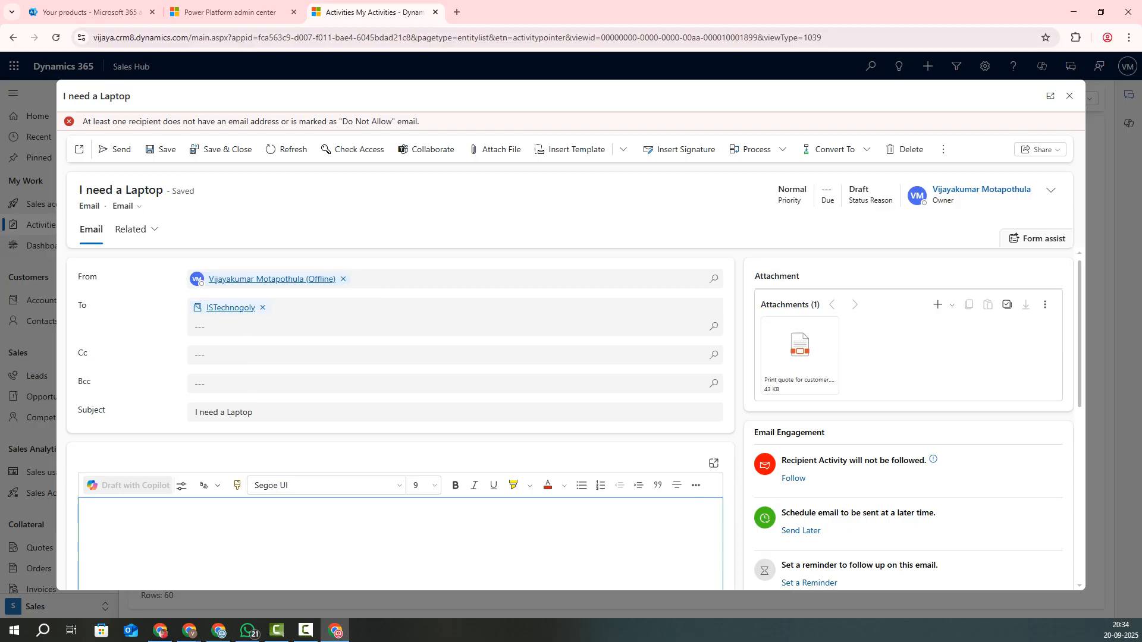
pyautogui.click(1070, 96)
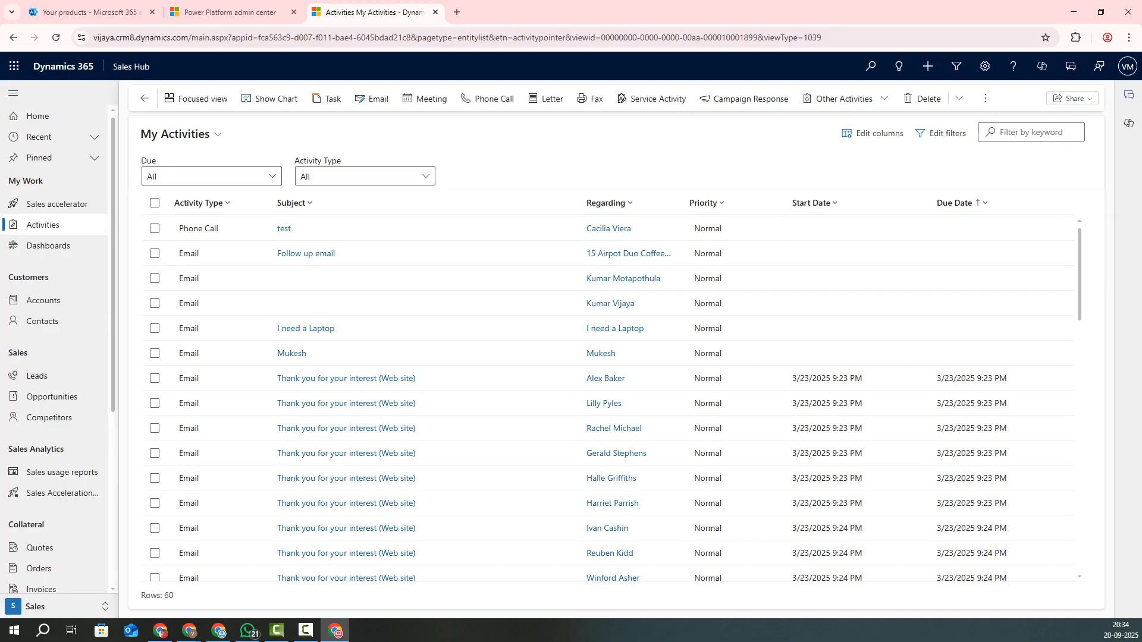
# Step: Scroll the activities, tick and untick the first thank-you email, then go to Sales accelerator
pyautogui.scroll(-3, 416, 444)
pyautogui.scroll(-8, 308, 444)
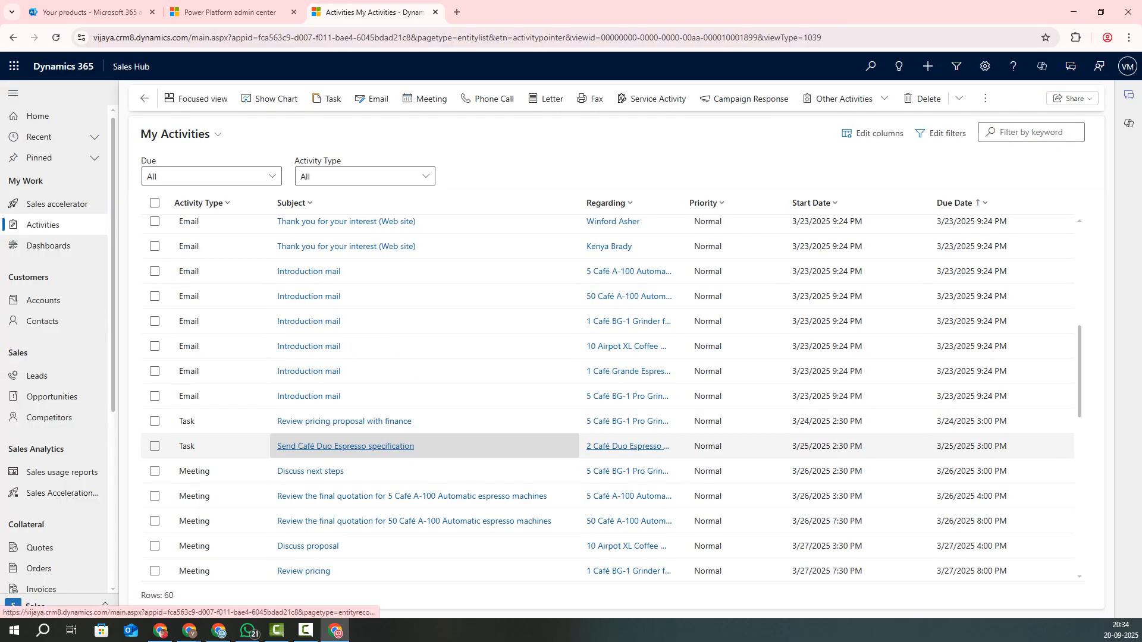
pyautogui.scroll(4, 309, 446)
pyautogui.scroll(4, 417, 446)
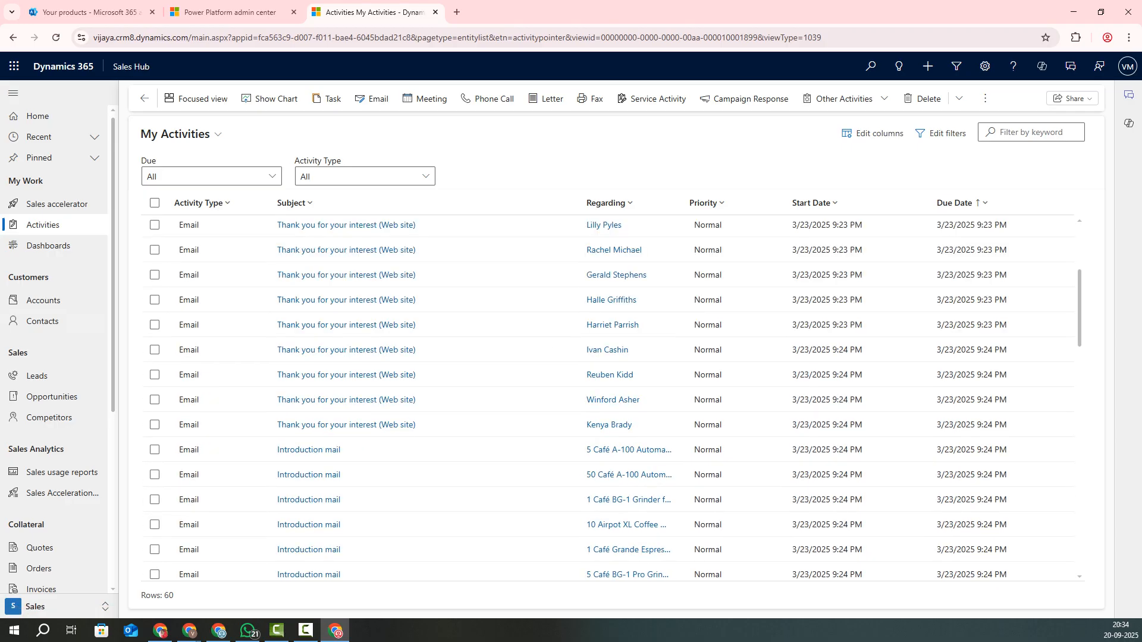
pyautogui.click(155, 203)
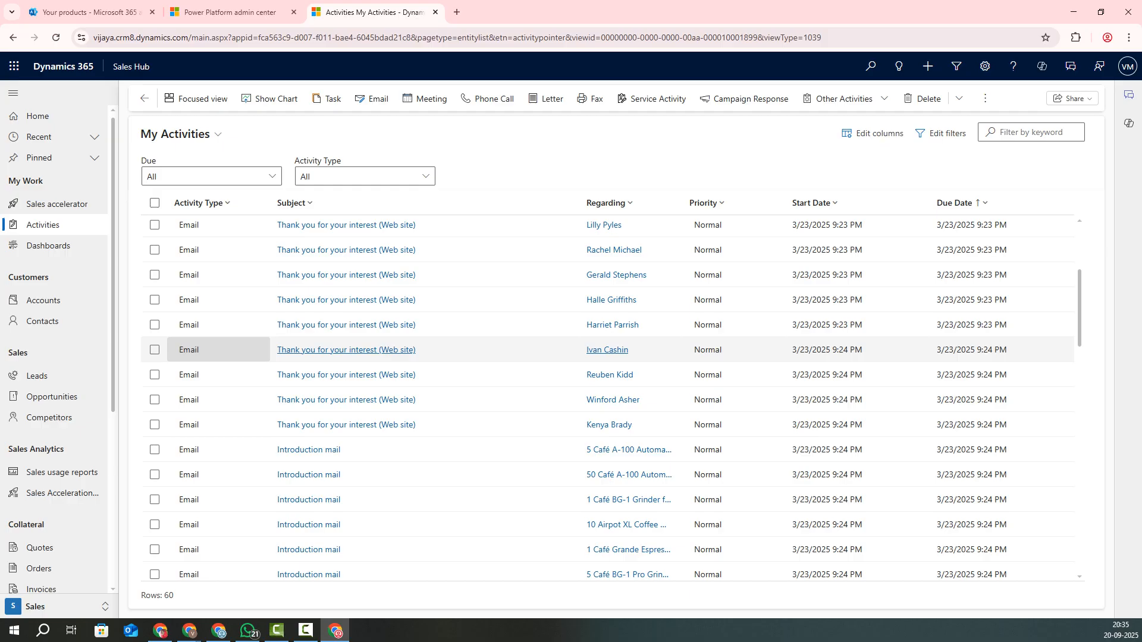
pyautogui.click(154, 226)
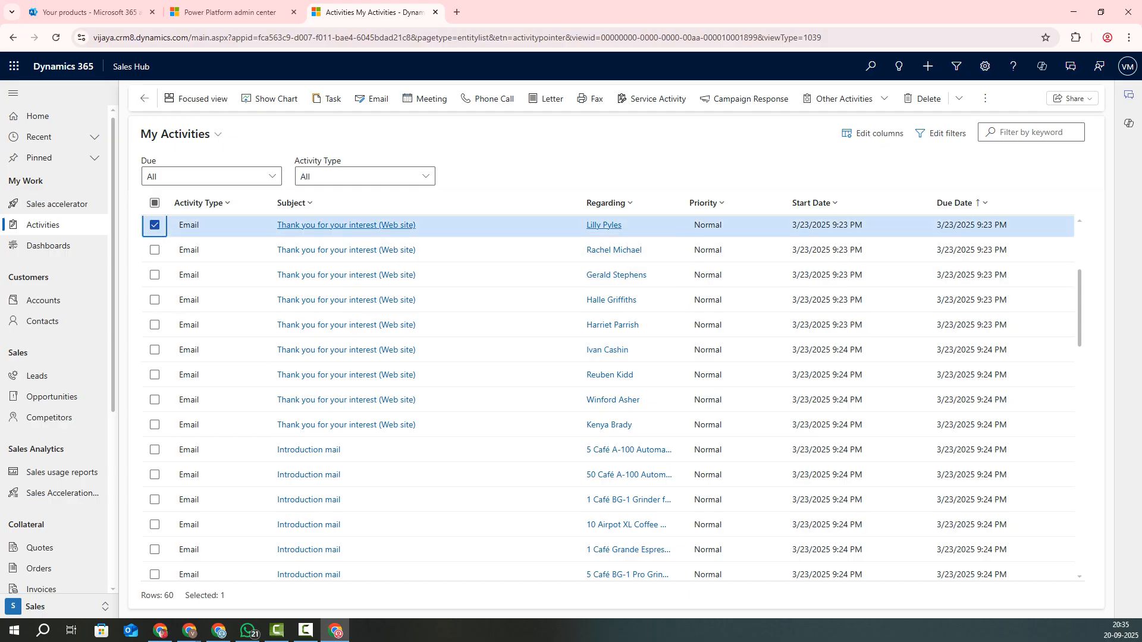
pyautogui.click(154, 226)
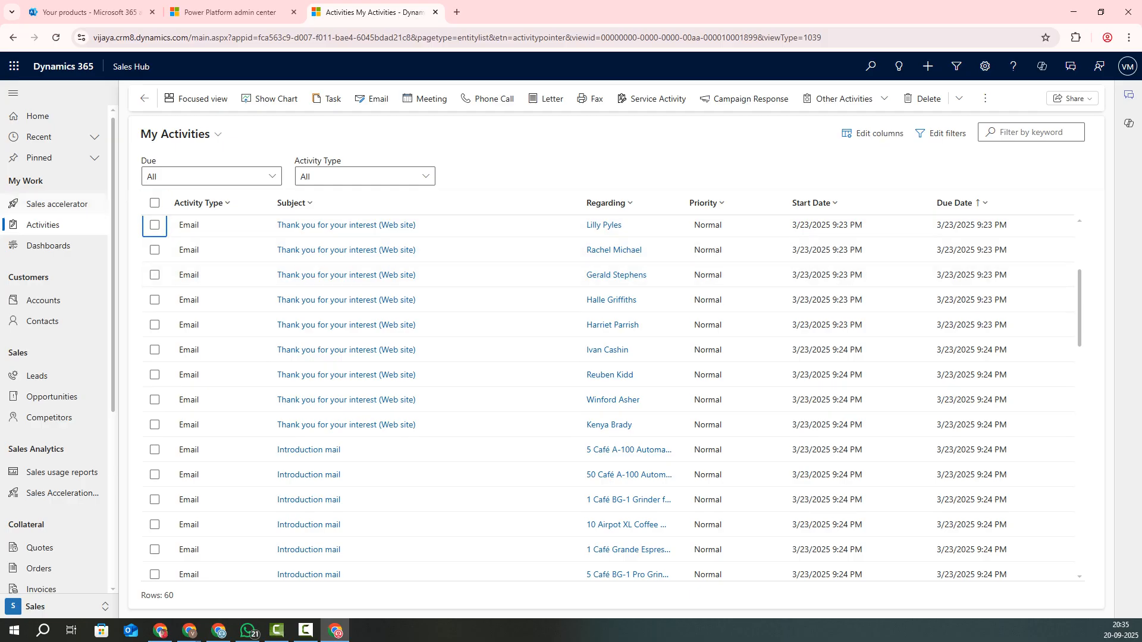
pyautogui.click(57, 204)
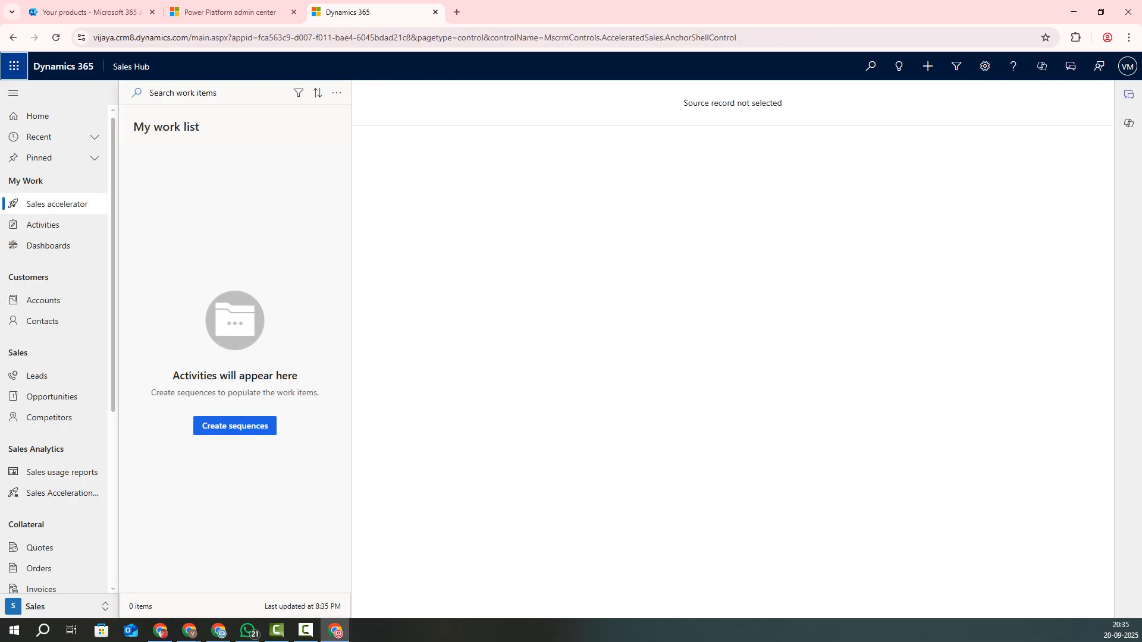
# Step: Activate the inactive Test sequence from the sequence setup, confirming the activation
pyautogui.click(234, 426)
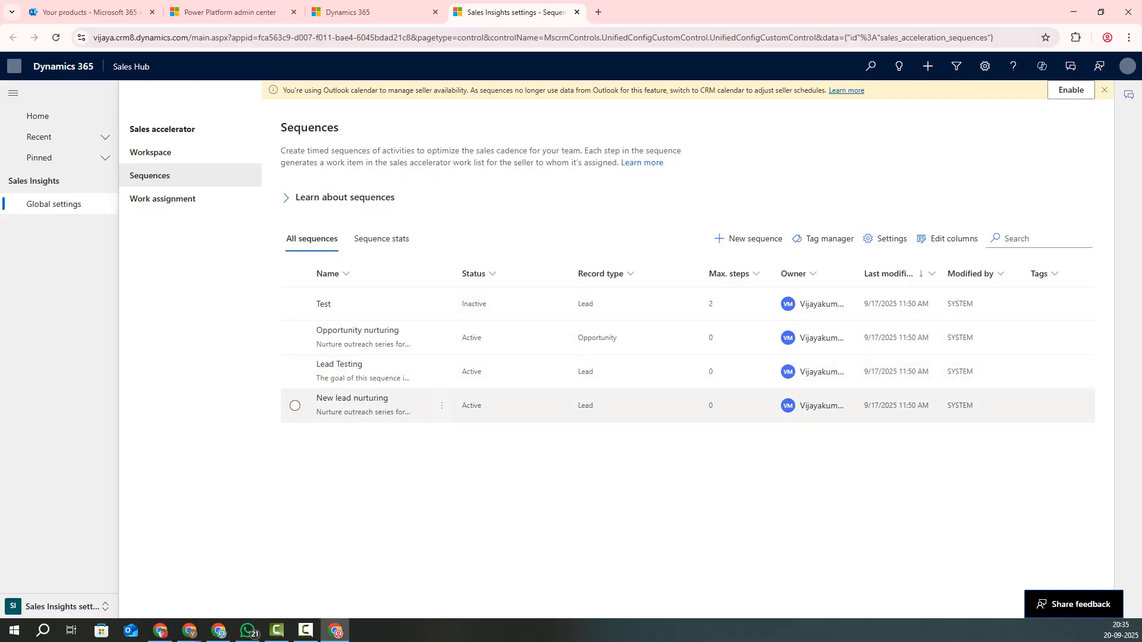
pyautogui.click(295, 304)
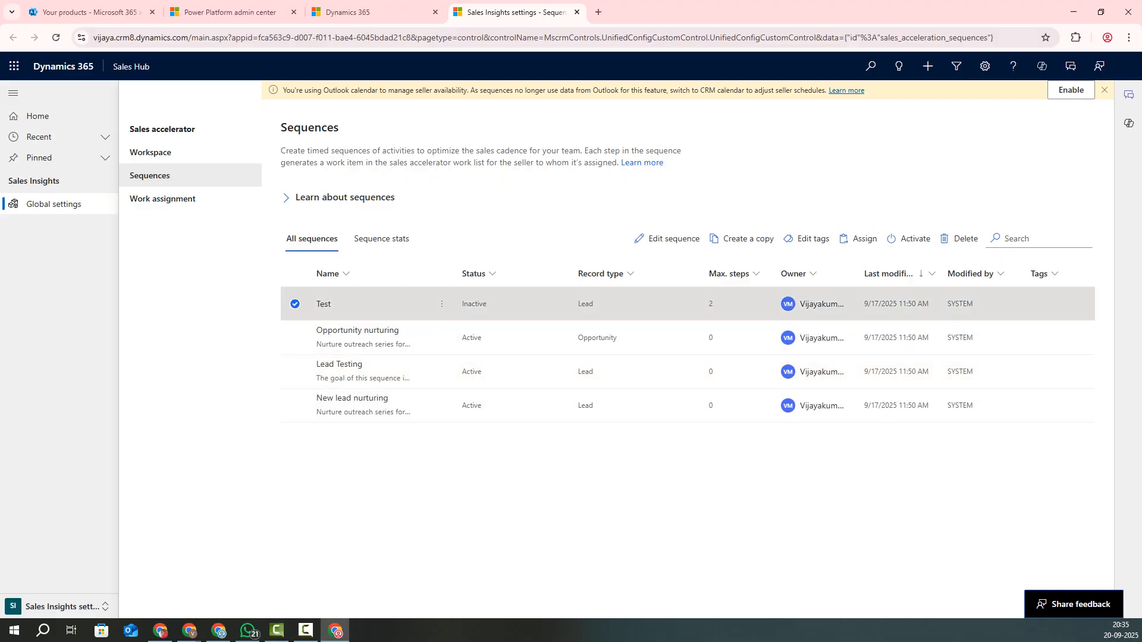
pyautogui.click(909, 238)
pyautogui.click(592, 368)
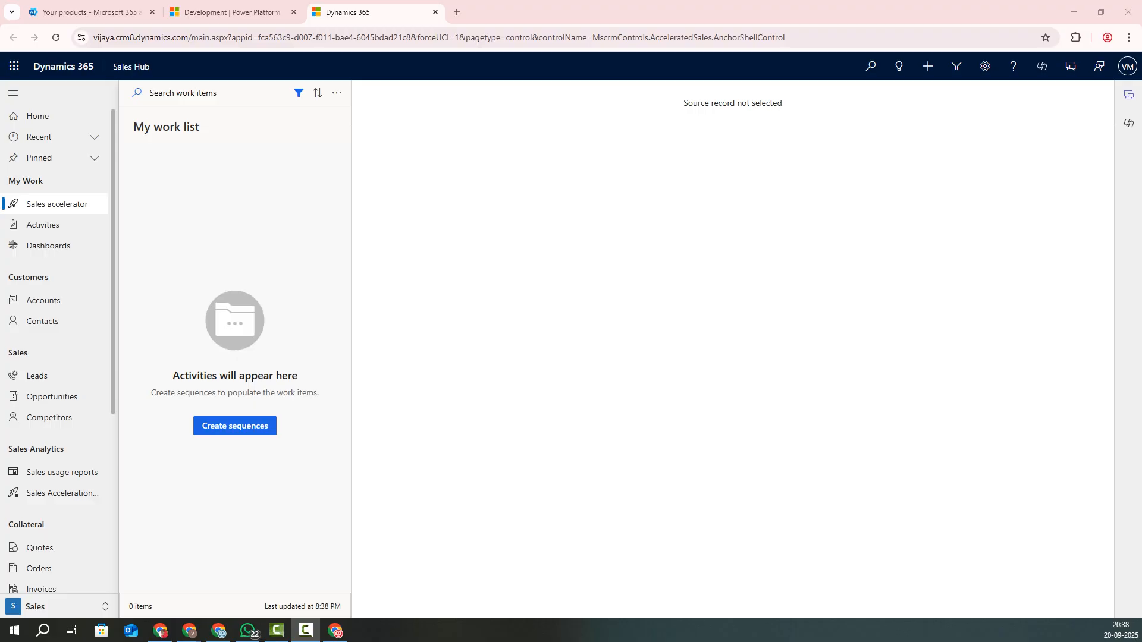
# Step: Revisit My Activities and the Sales Activity dashboard, peek at New dashboard options, then reach My Active Contacts
pyautogui.click(43, 225)
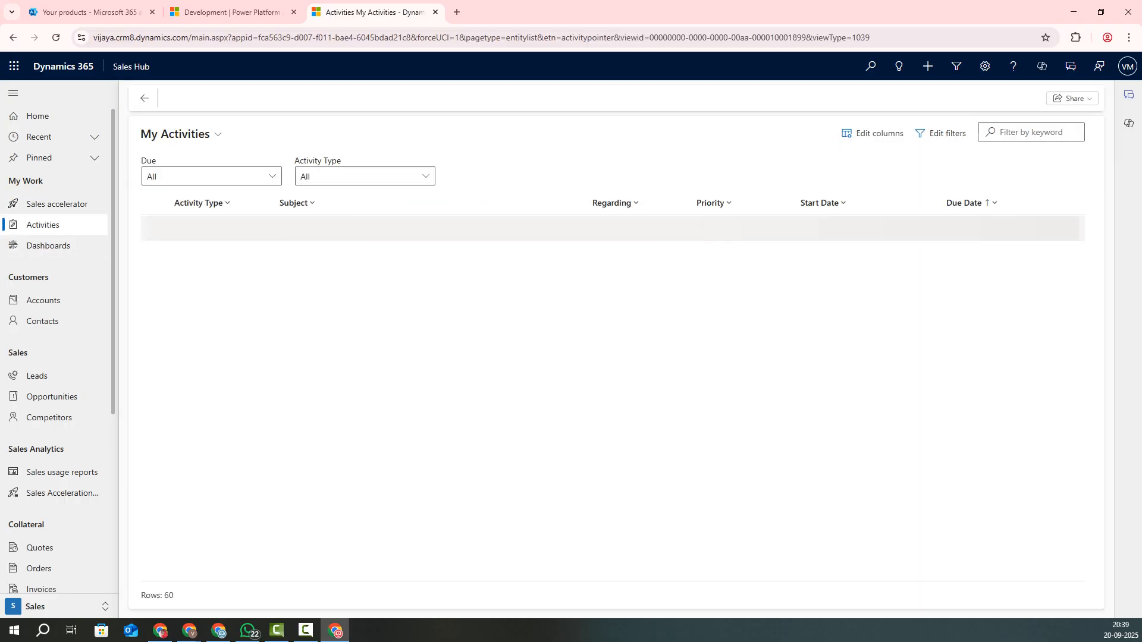
pyautogui.click(48, 246)
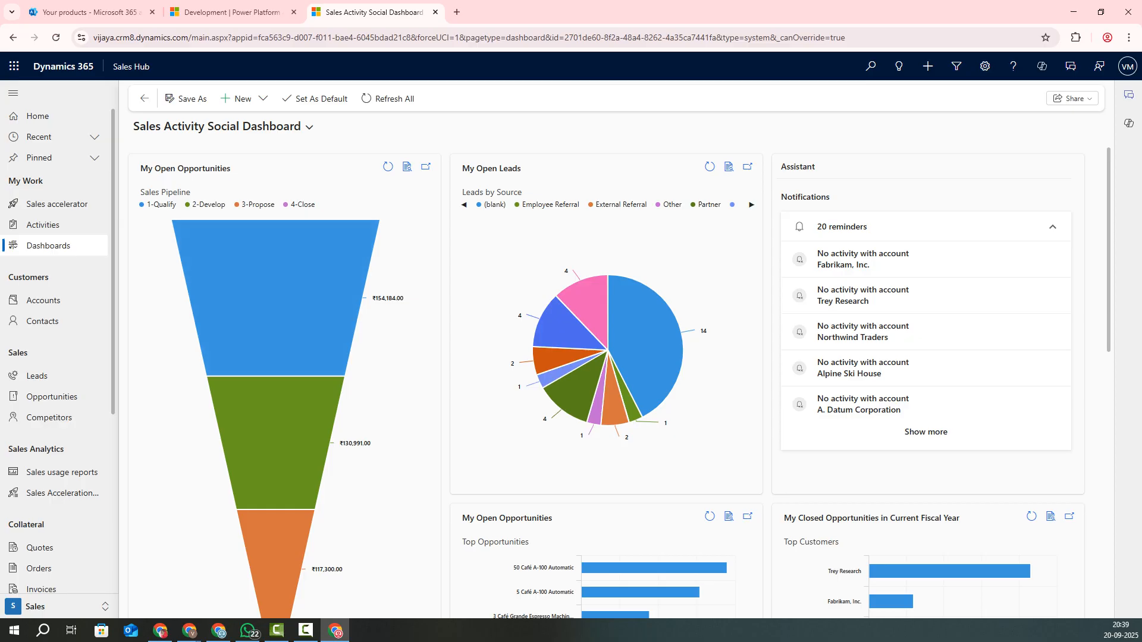
pyautogui.scroll(-4, 274, 297)
pyautogui.scroll(-5, 357, 481)
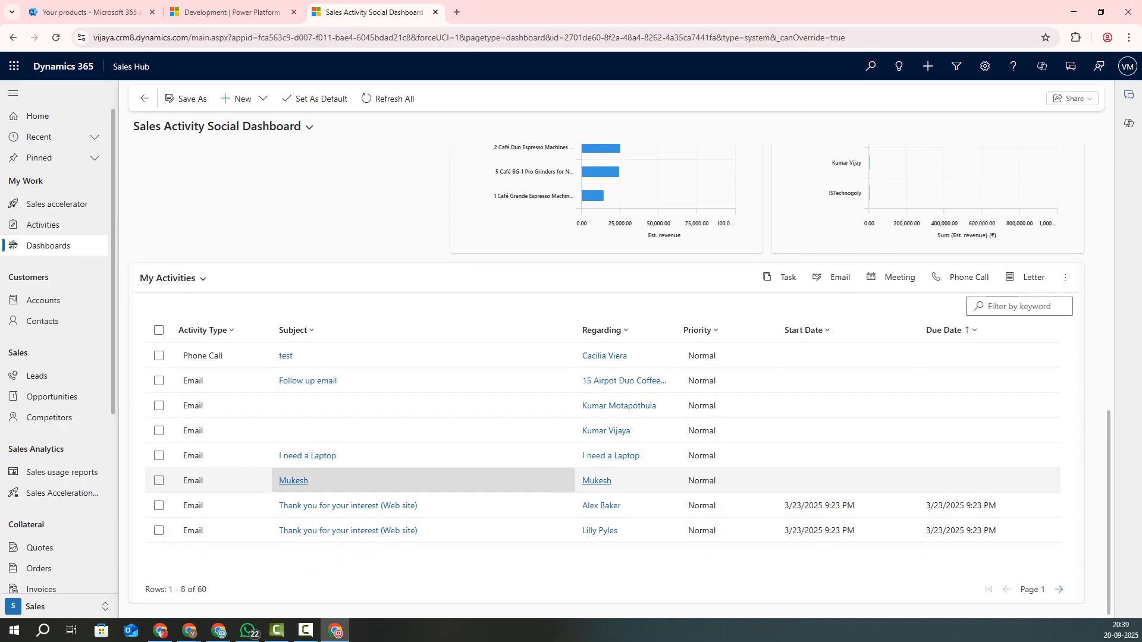
pyautogui.scroll(9, 357, 480)
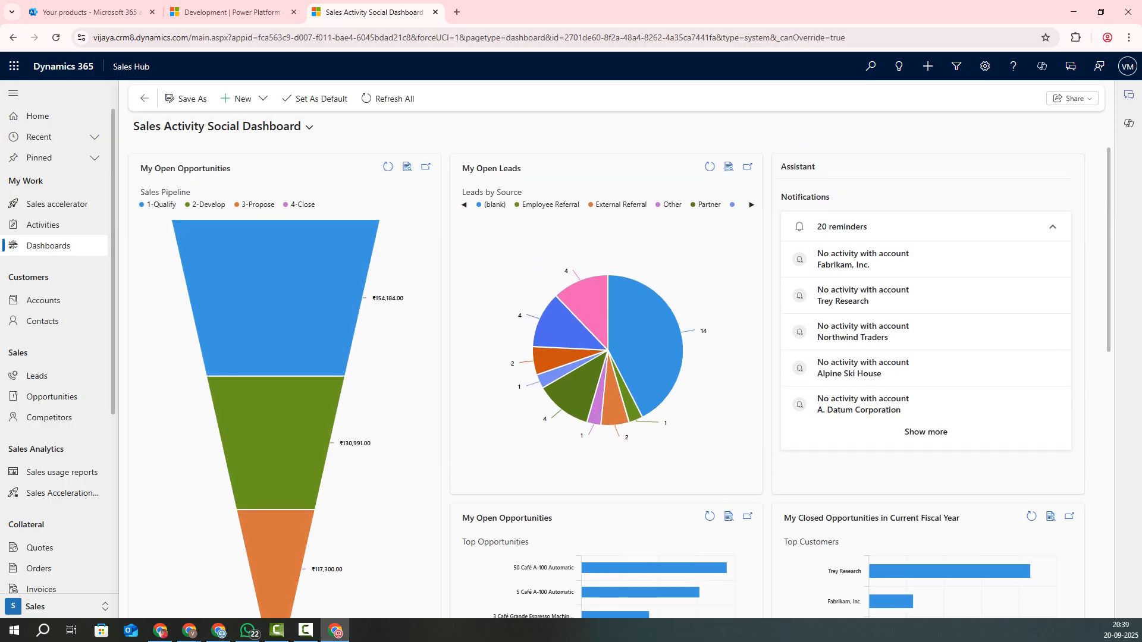
pyautogui.click(244, 99)
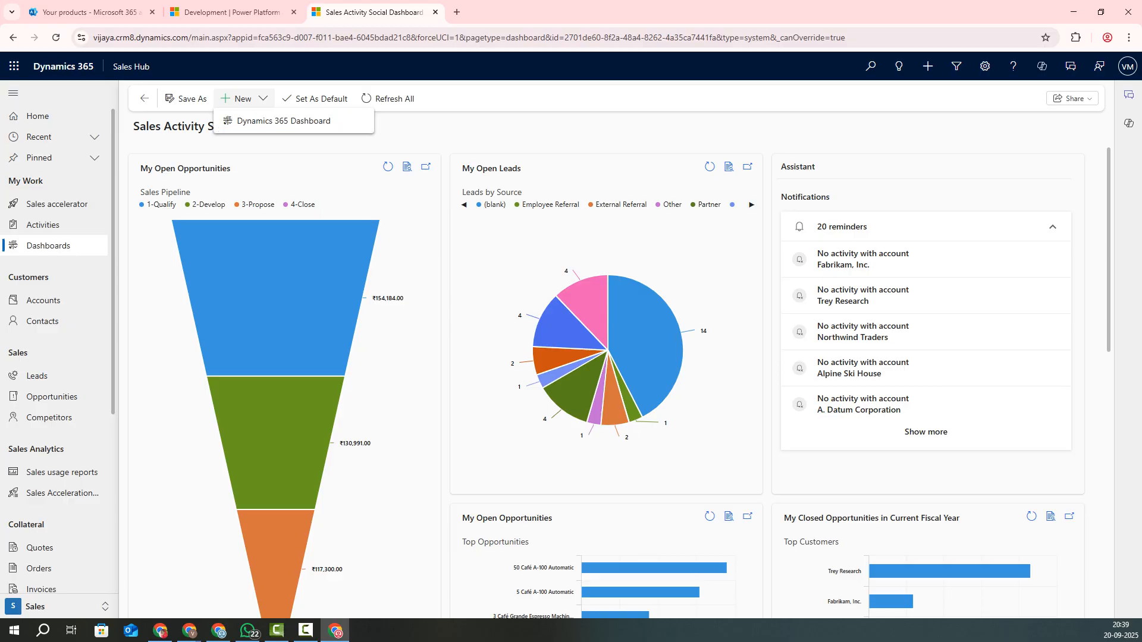
pyautogui.click(286, 121)
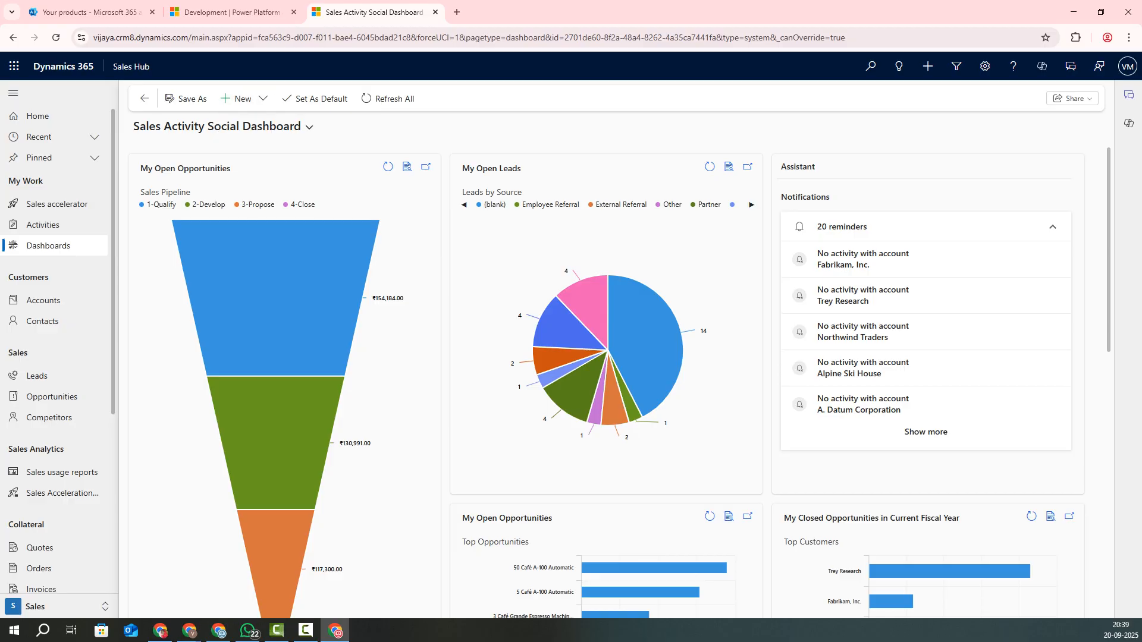
pyautogui.click(44, 300)
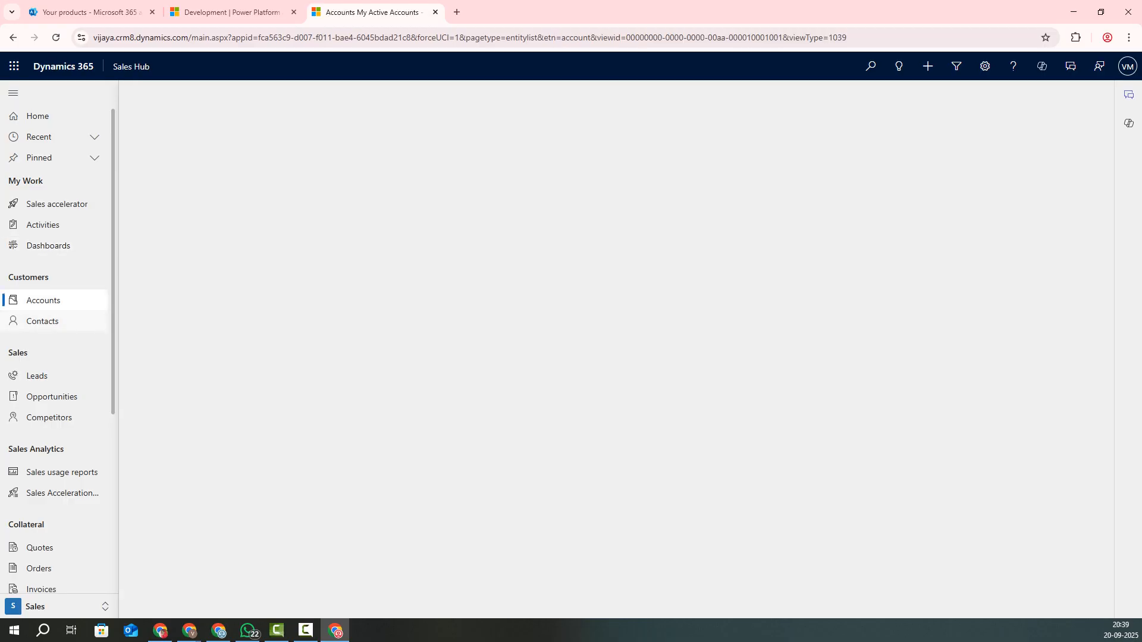
pyautogui.click(43, 322)
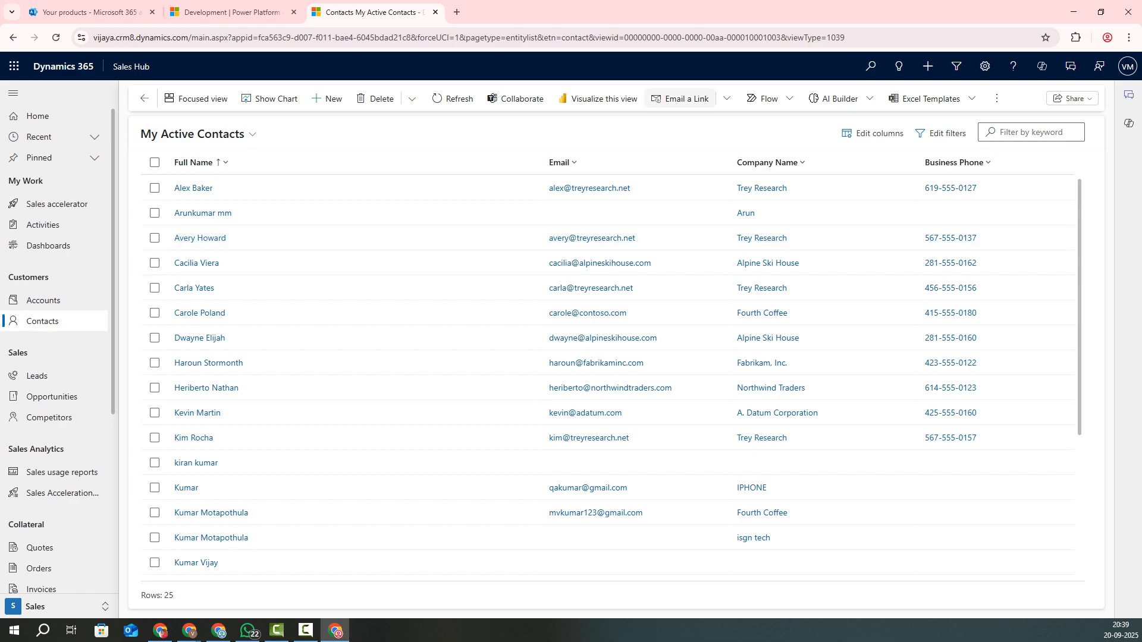
# Step: Refresh the contacts grid, then switch to My Open Leads with 33 leads
pyautogui.click(452, 98)
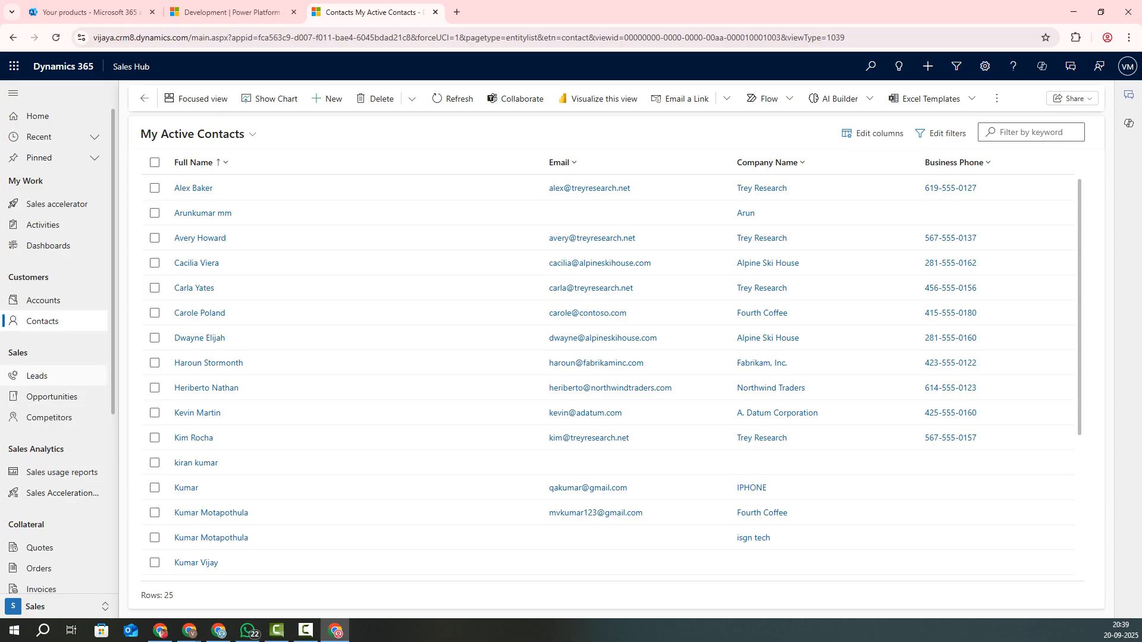
pyautogui.click(37, 376)
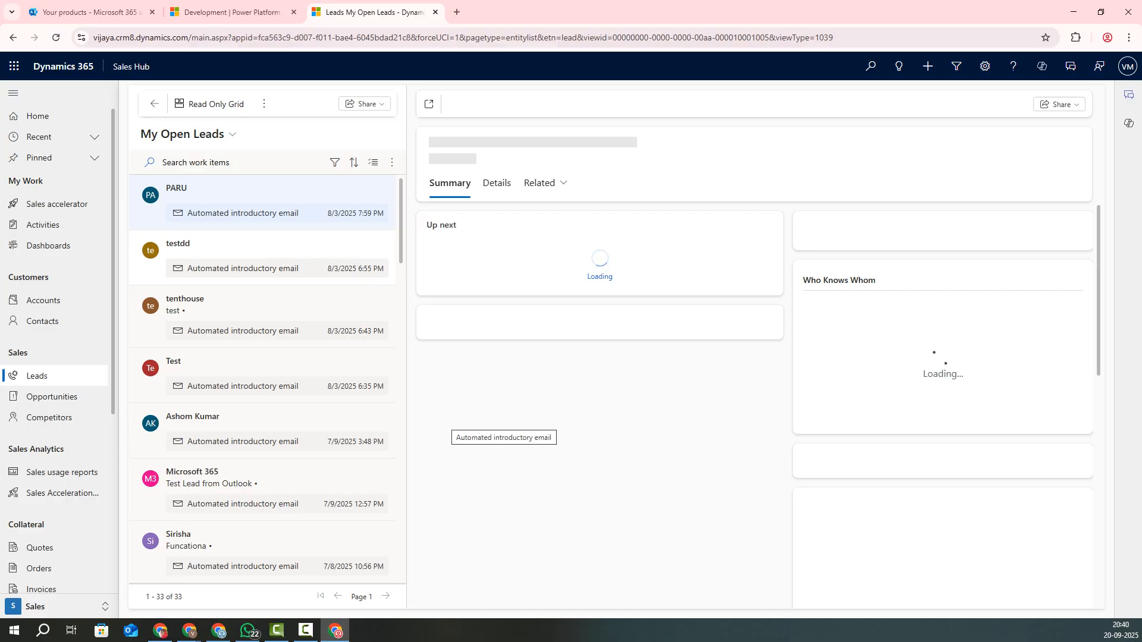
# Step: Pop the last visible lead into its own window and start a blank new lead there
pyautogui.click(250, 559)
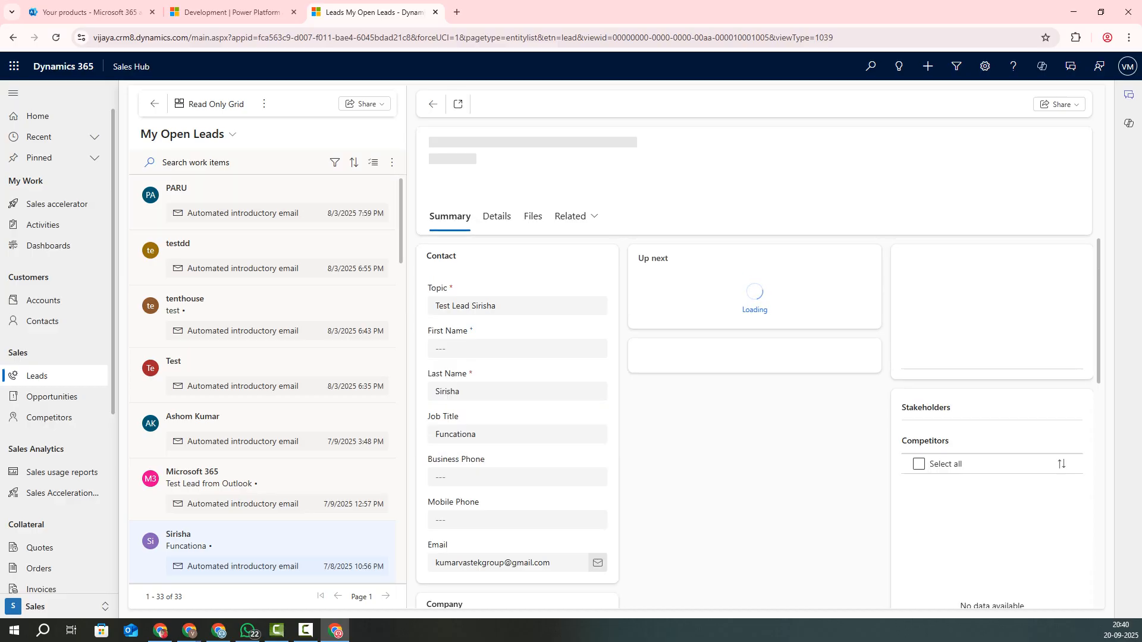
pyautogui.click(458, 104)
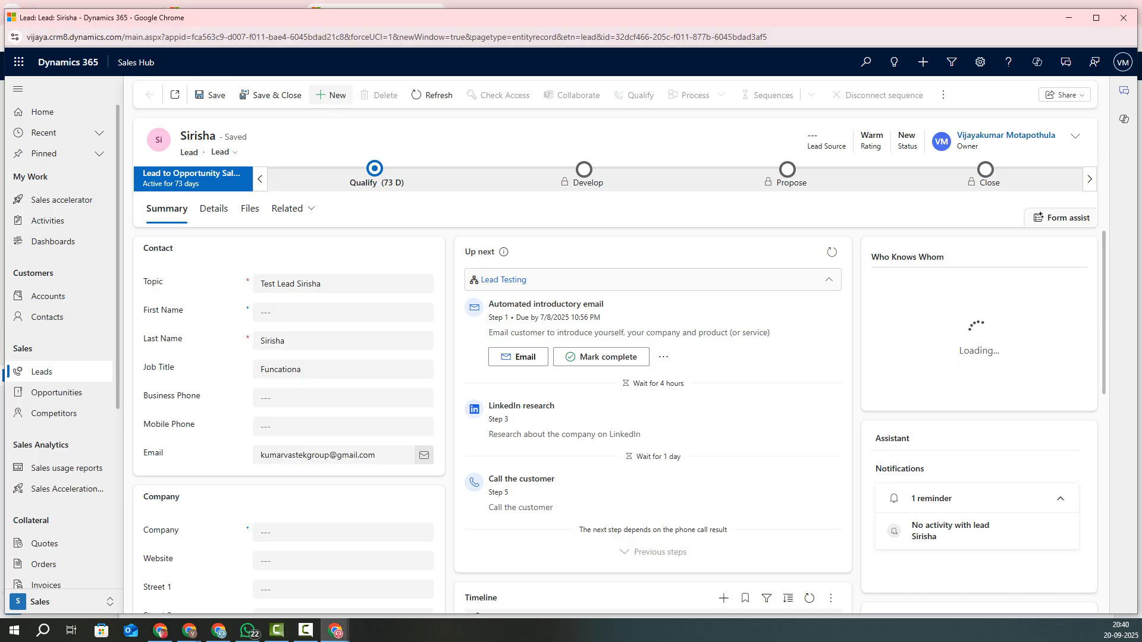
pyautogui.click(331, 95)
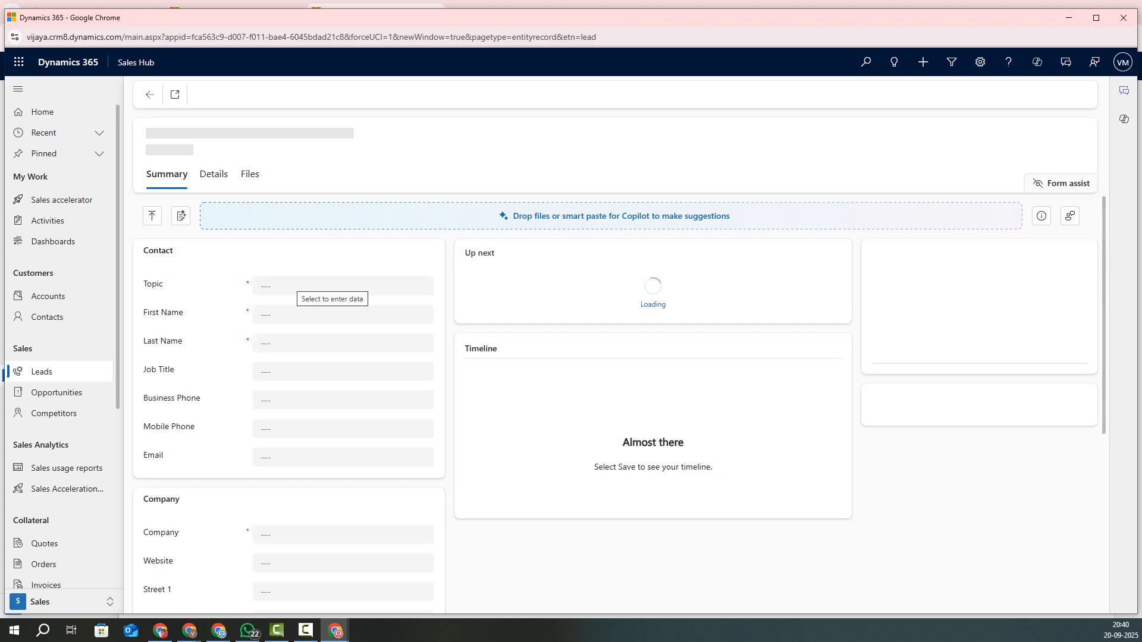
# Step: Enter the lead topic 'I need Medical college seat Fee details'
pyautogui.click(343, 290)
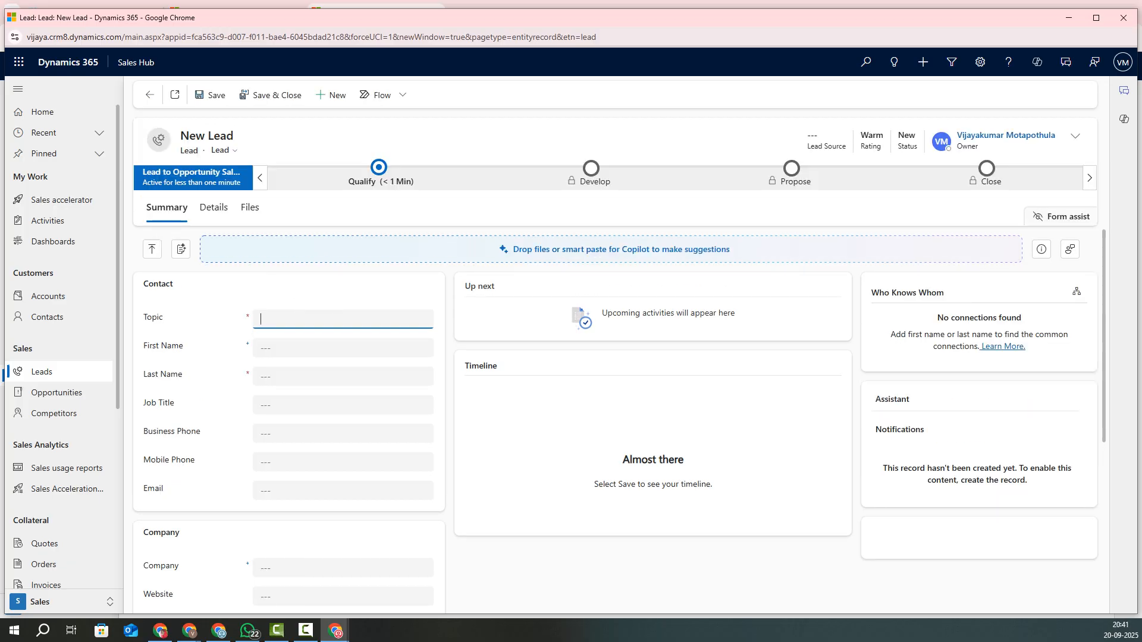
pyautogui.write('Medi')
pyautogui.write('cal')
pyautogui.write(' col')
pyautogui.write('leg')
pyautogui.write('e seat')
pyautogui.write(' Fee')
pyautogui.write(' detail')
pyautogui.write('I need')
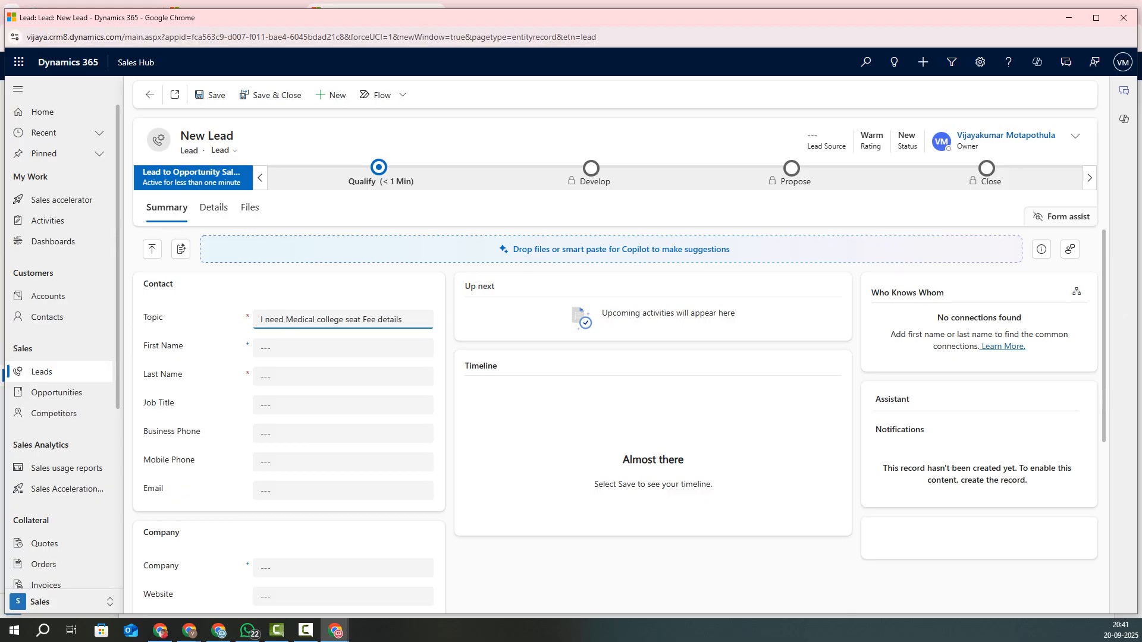
pyautogui.hotkey('shift', 'End')
pyautogui.hotkey('ctrl', 'a')
pyautogui.press('Tab')
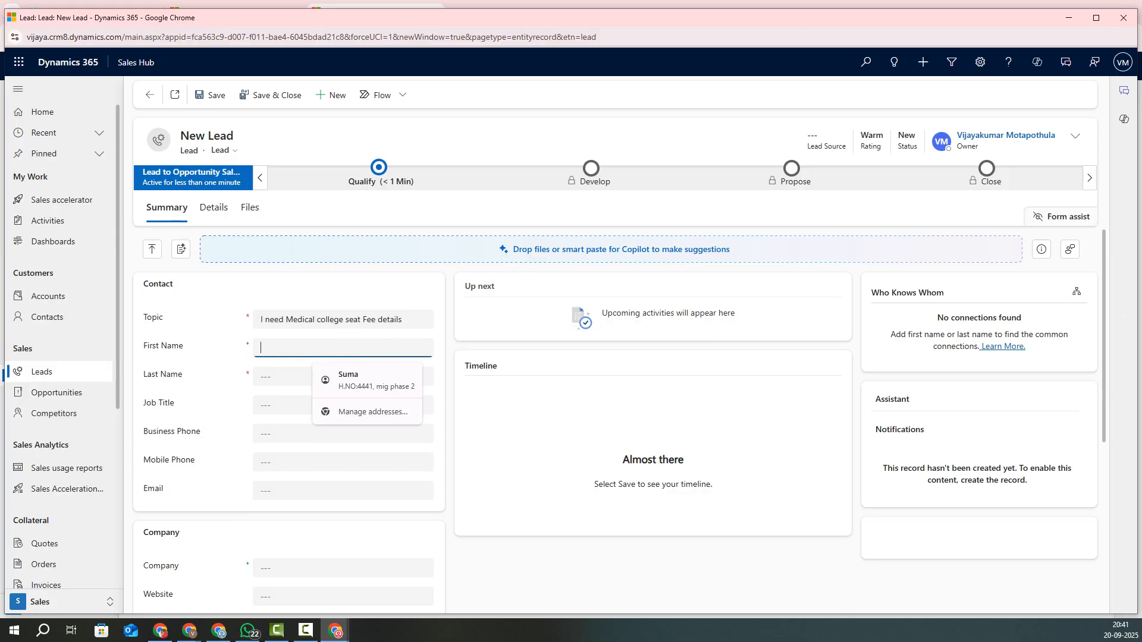
# Step: Fill in the lead's first and last name
pyautogui.click(343, 349)
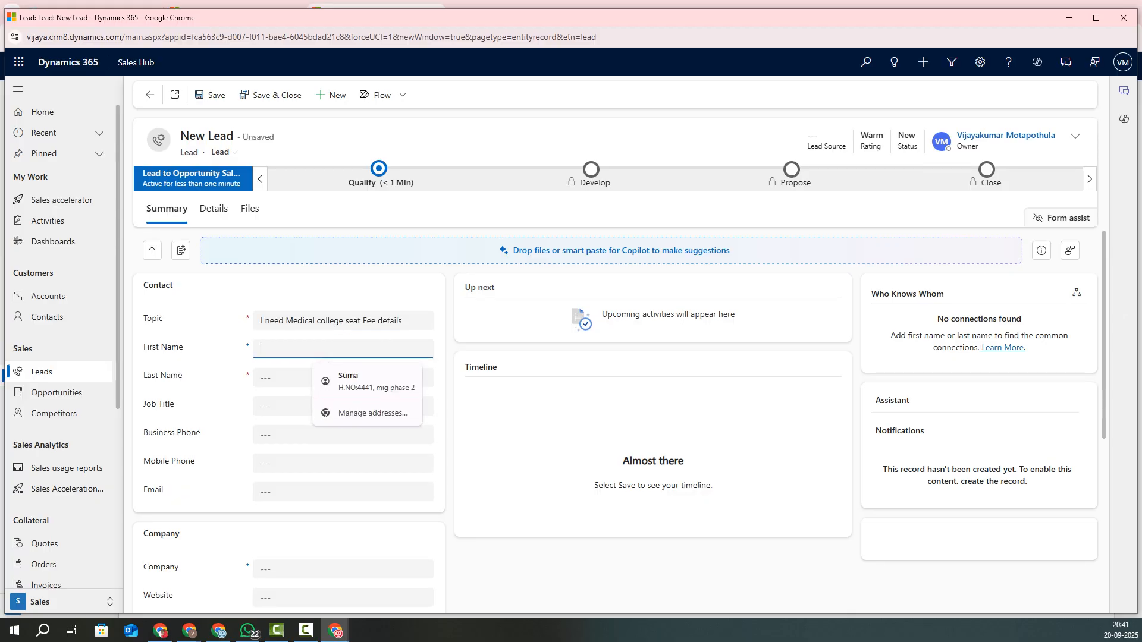
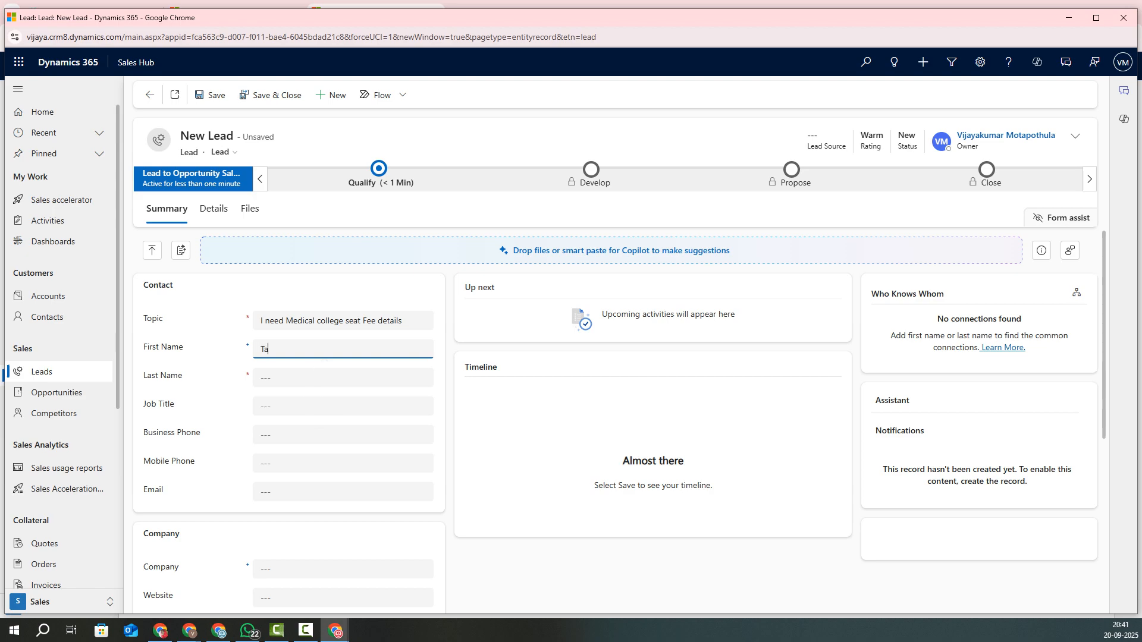
pyautogui.click(343, 377)
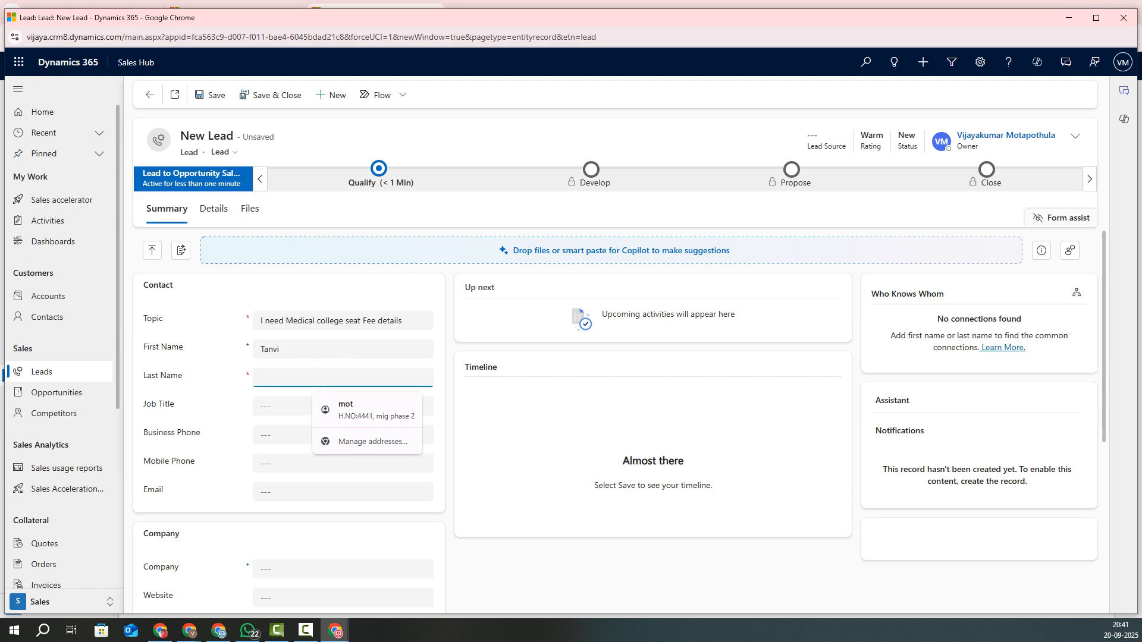
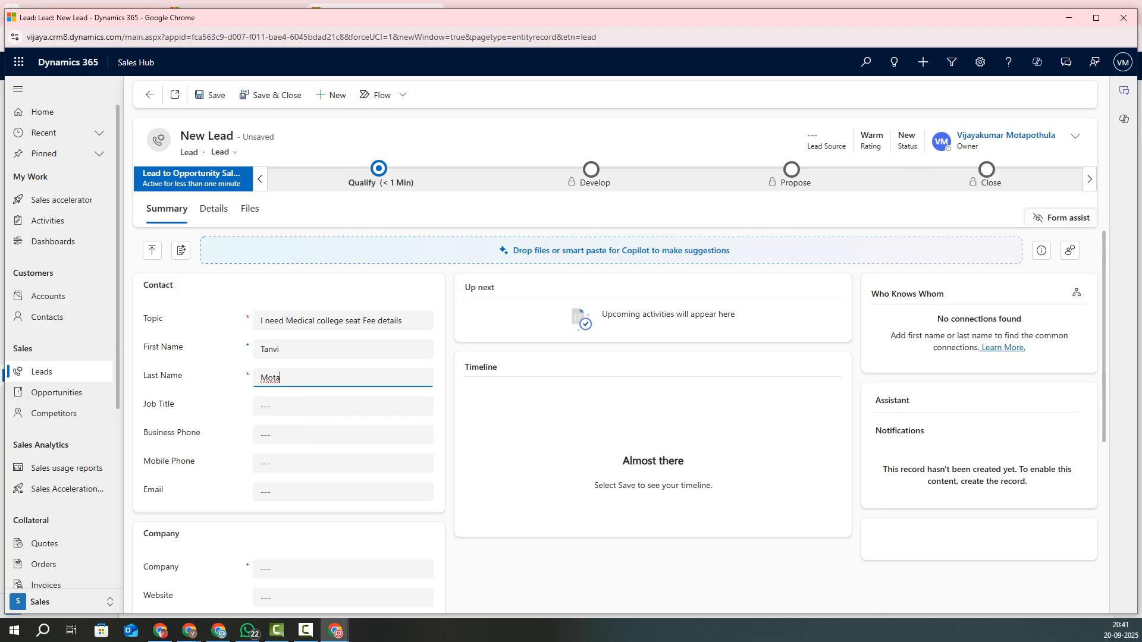
# Step: Set job title to Student and enter the business phone, reusing it as mobile phone
pyautogui.press('Tab')
pyautogui.write('tudent')
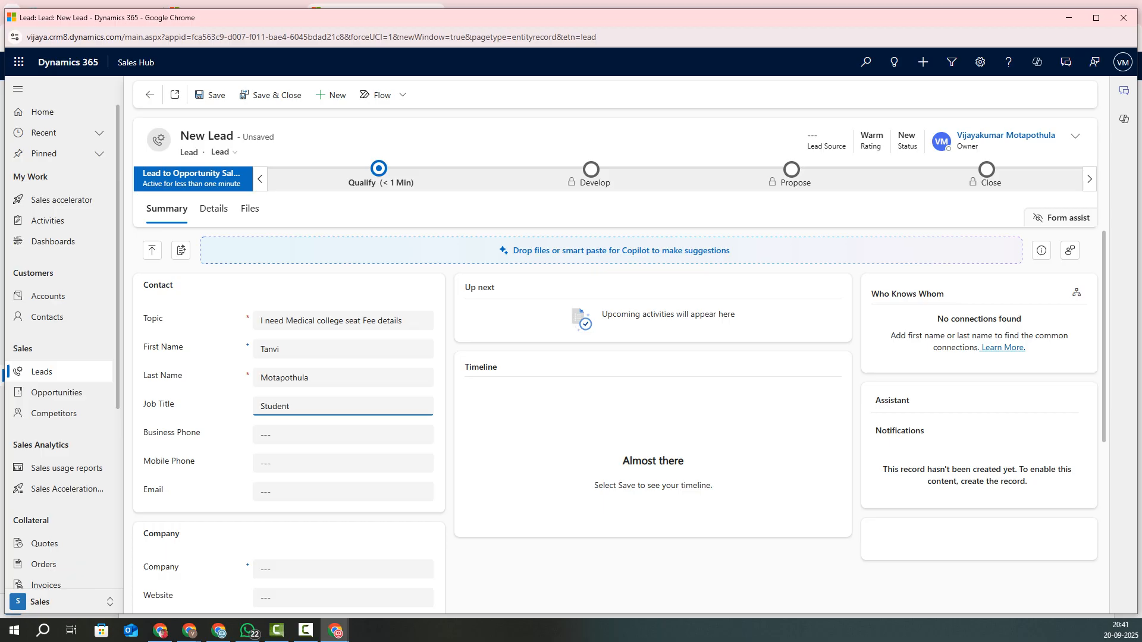
pyautogui.press('Tab')
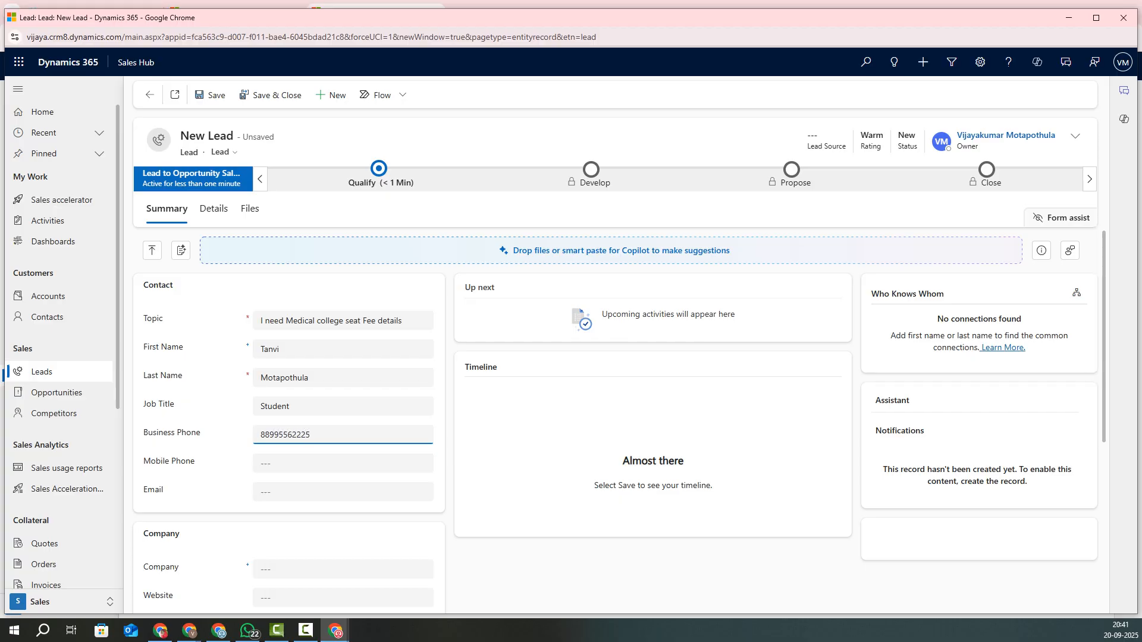
pyautogui.scroll(-2, 616, 416)
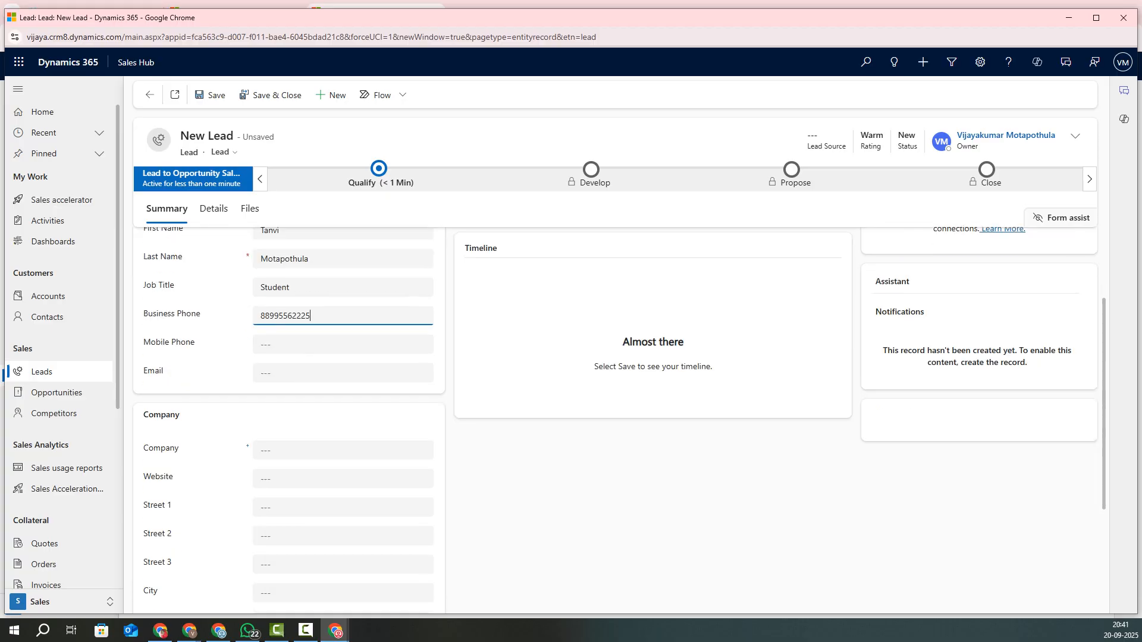
pyautogui.hotkey('ctrl', 'a')
pyautogui.hotkey('ctrl', 'c')
pyautogui.press('Tab')
pyautogui.hotkey('ctrl', 'v')
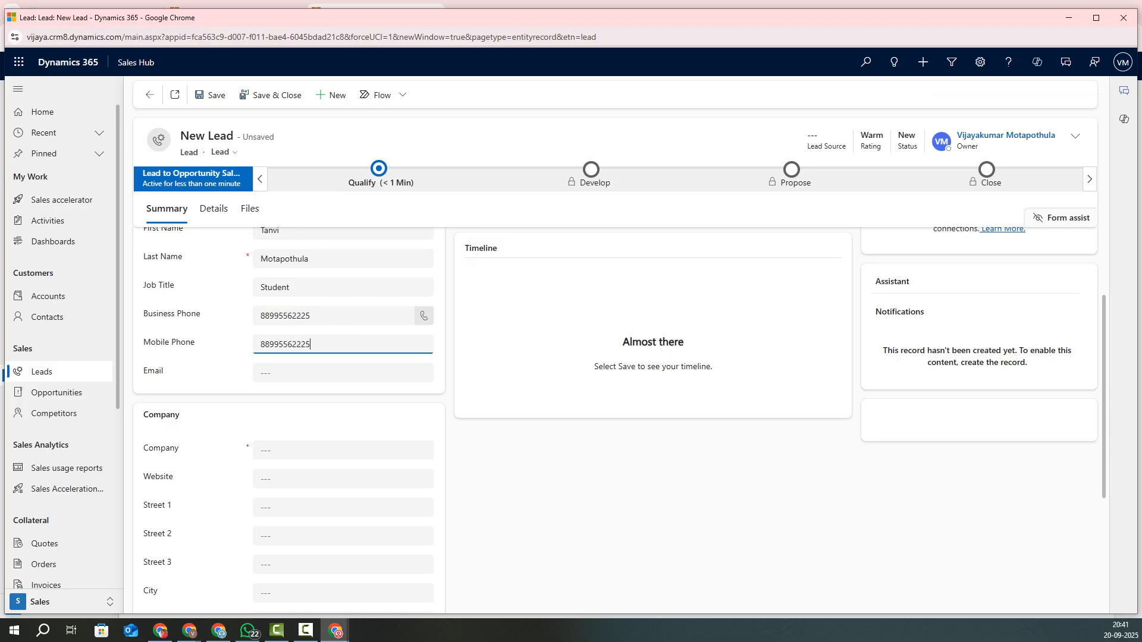
# Step: Enter the lead's email address and company 'mc', then show the Details section
pyautogui.press('Tab')
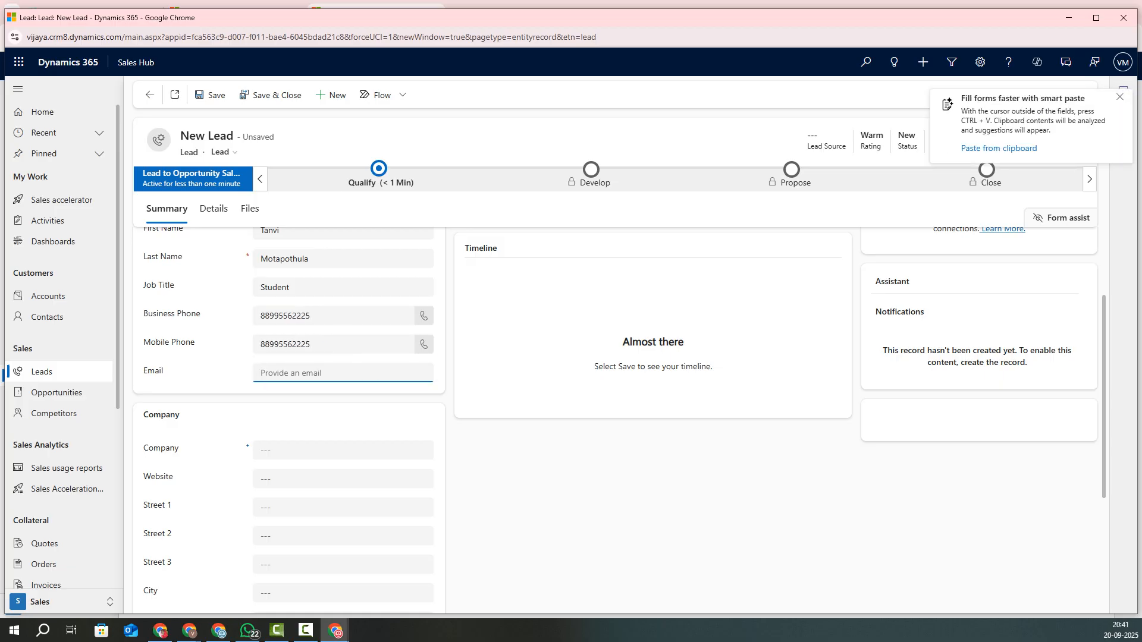
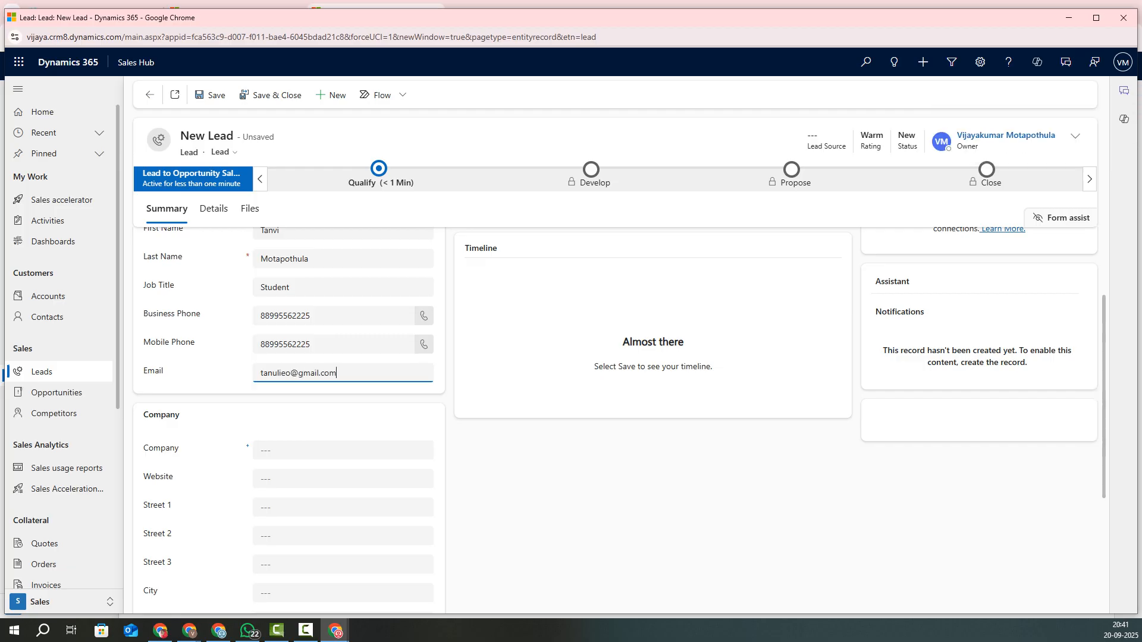
pyautogui.press('Tab')
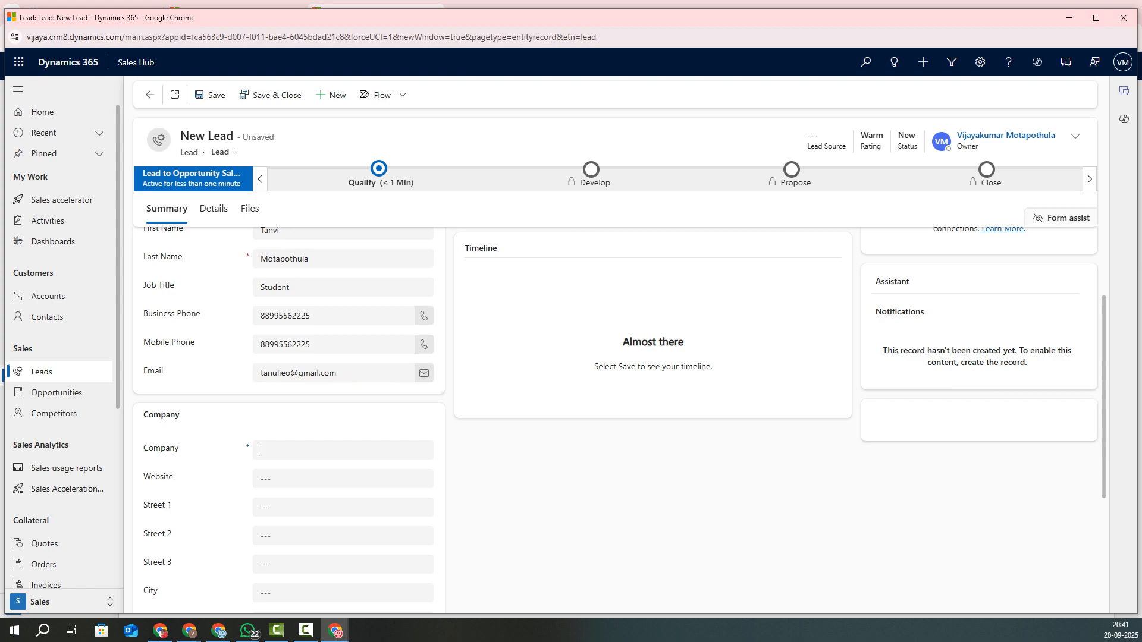
pyautogui.write('mc')
pyautogui.scroll(-3, 616, 416)
pyautogui.scroll(-1, 616, 416)
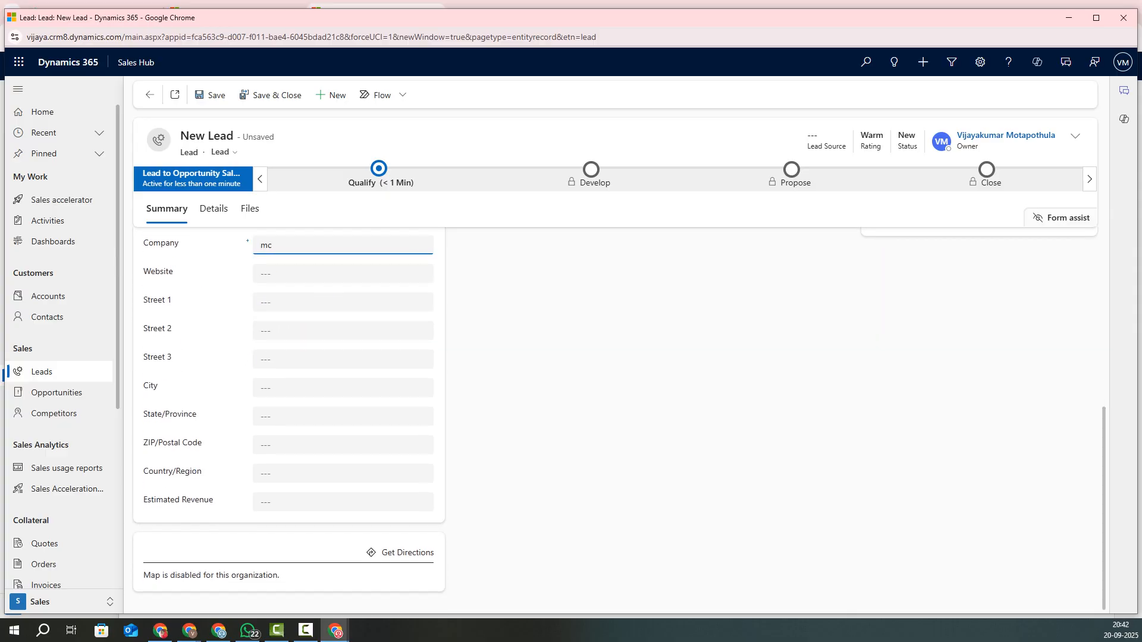
pyautogui.scroll(5, 616, 416)
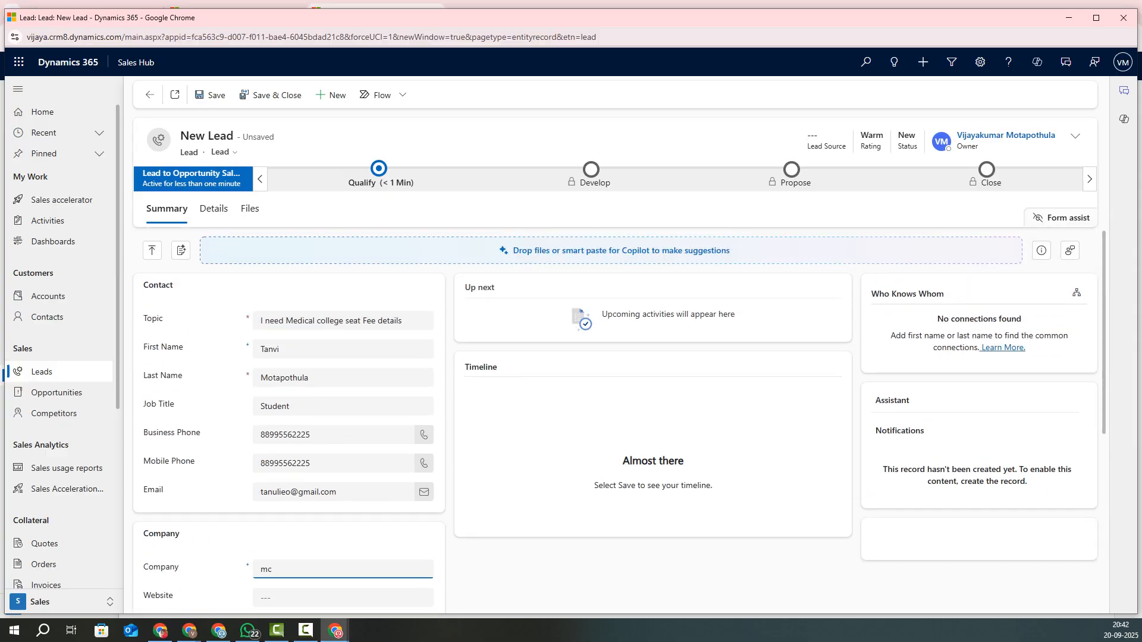
pyautogui.click(213, 209)
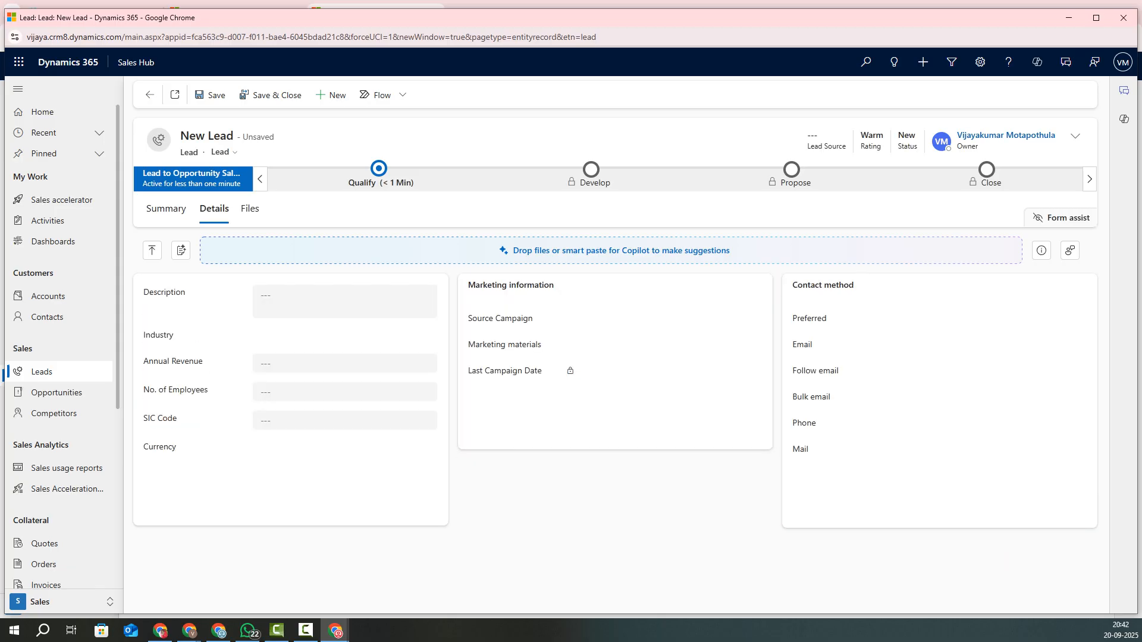
# Step: Enter 'test' as the lead's description and choose Consulting as its industry
pyautogui.click(309, 299)
pyautogui.write('test')
pyautogui.press('Tab')
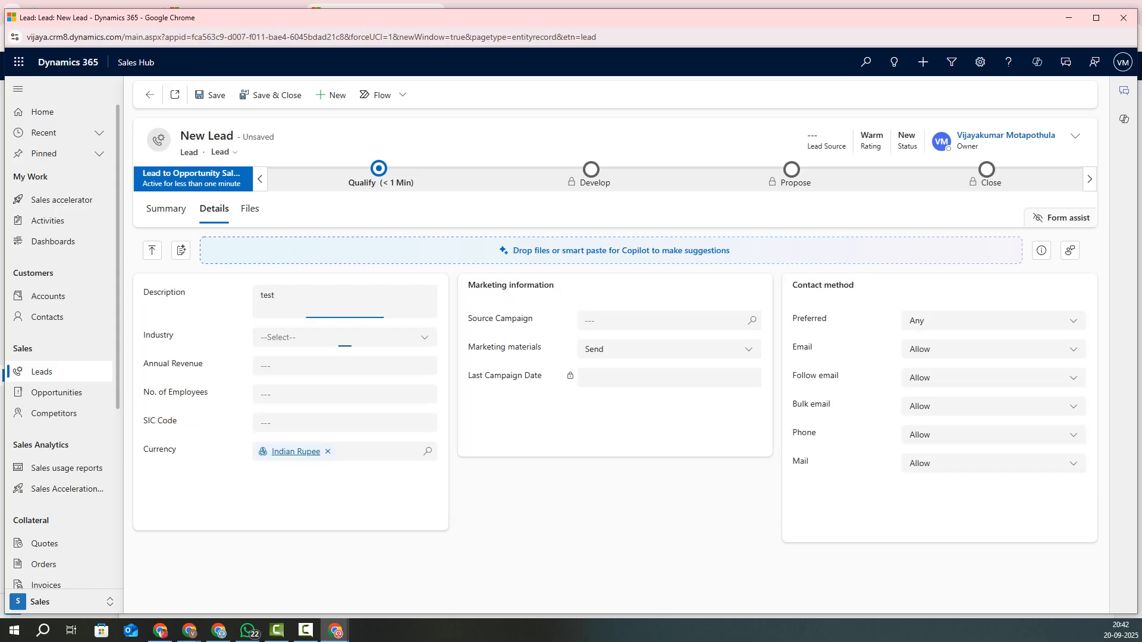
pyautogui.click(345, 337)
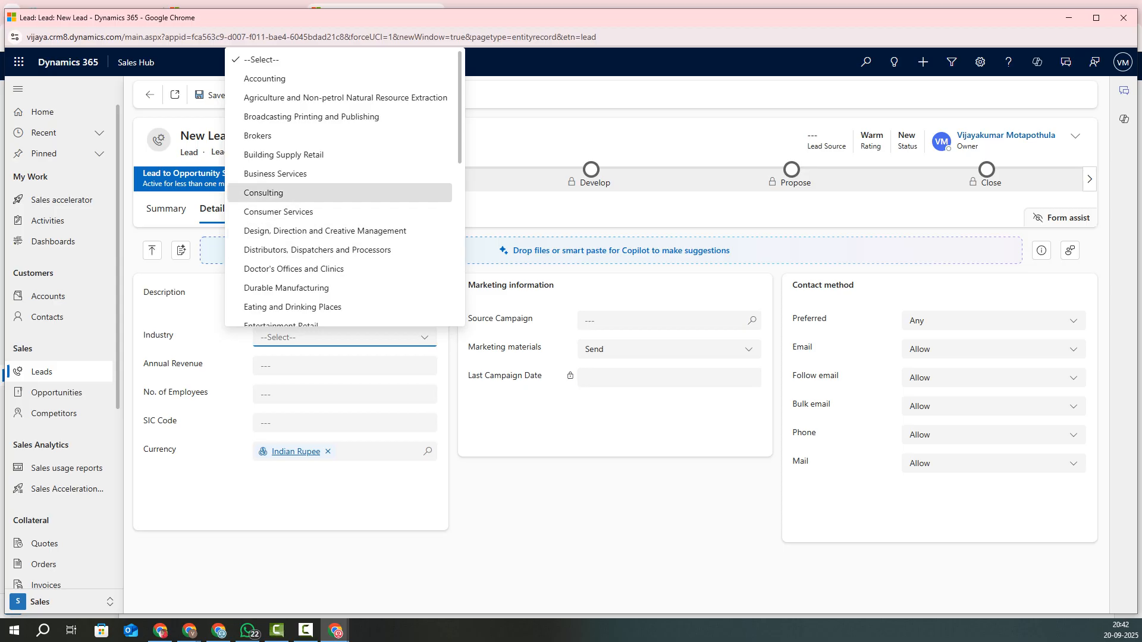
pyautogui.press('Return')
# Step: Enter annual revenue 5000000 and 100 employees, then save the lead
pyautogui.press('Tab')
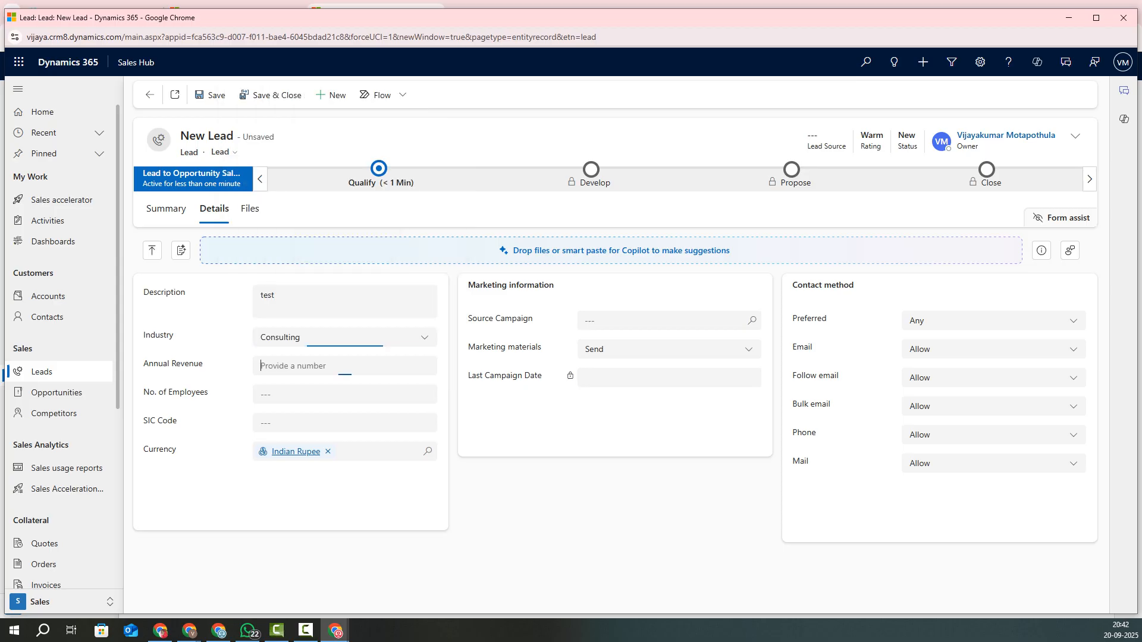
pyautogui.write('500000')
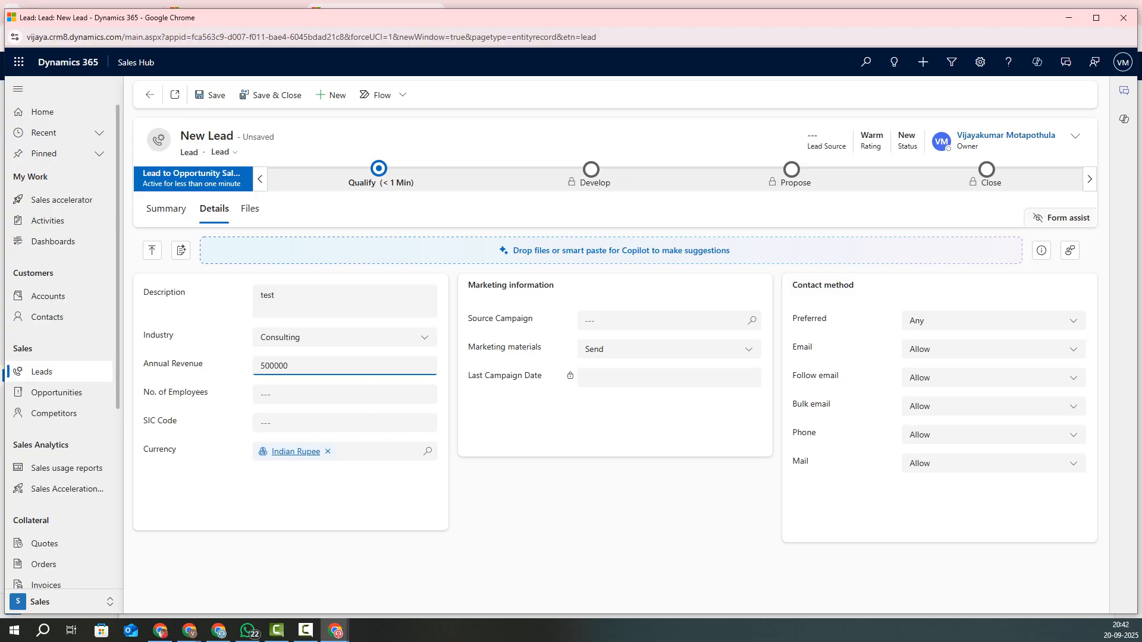
pyautogui.hotkey('shift', 'End')
pyautogui.press('End')
pyautogui.write('0')
pyautogui.press('Tab')
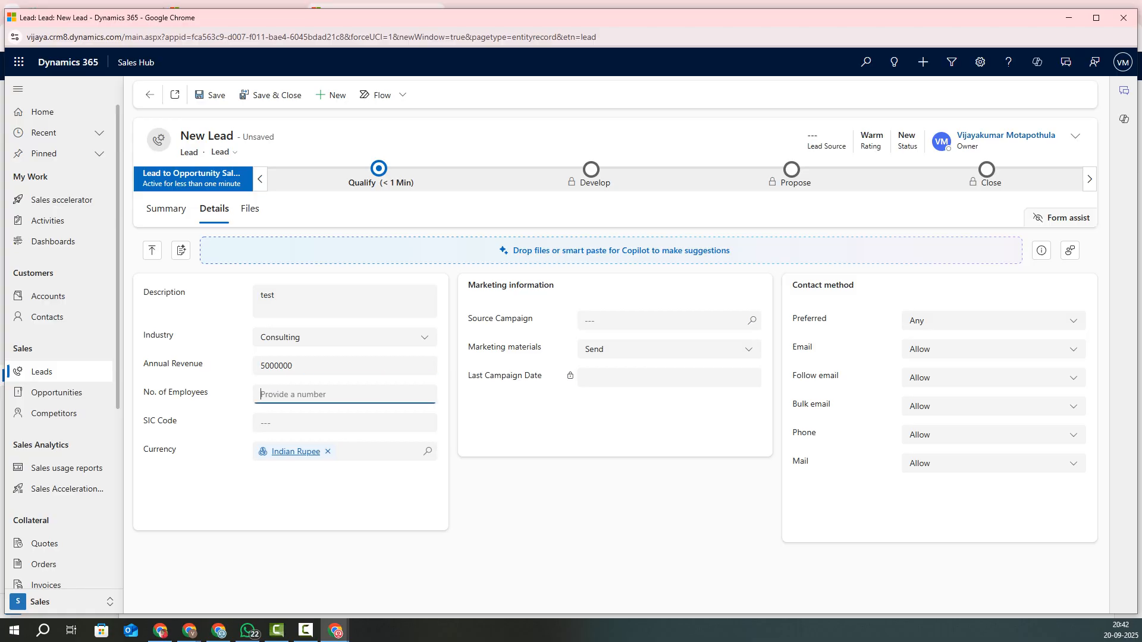
pyautogui.write('100')
pyautogui.press('Tab')
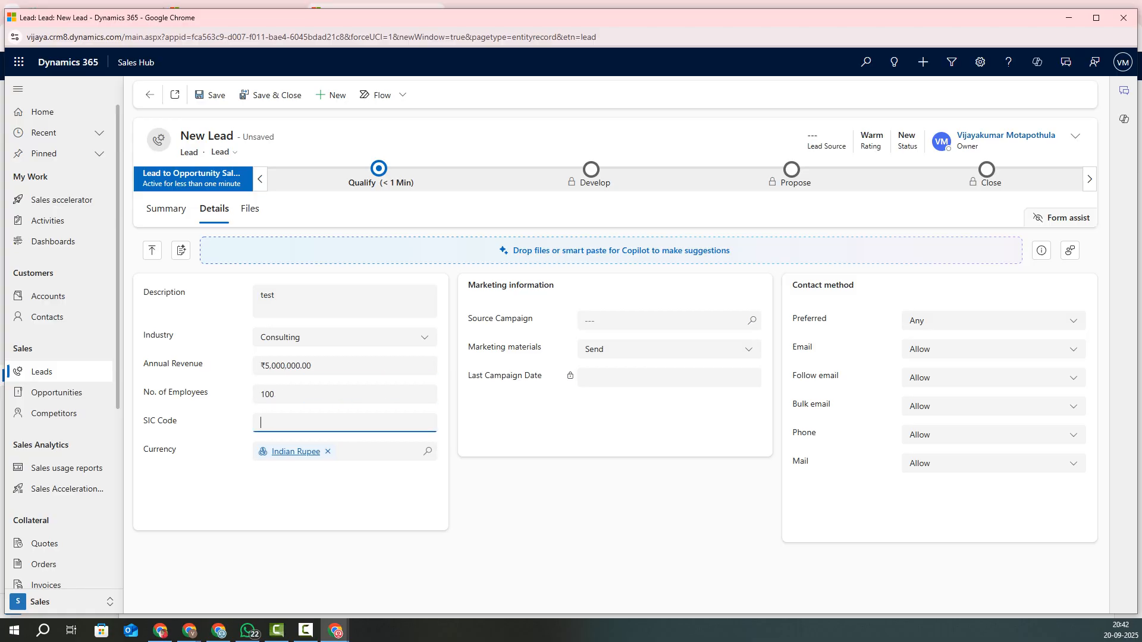
pyautogui.hotkey('ctrl', 's')
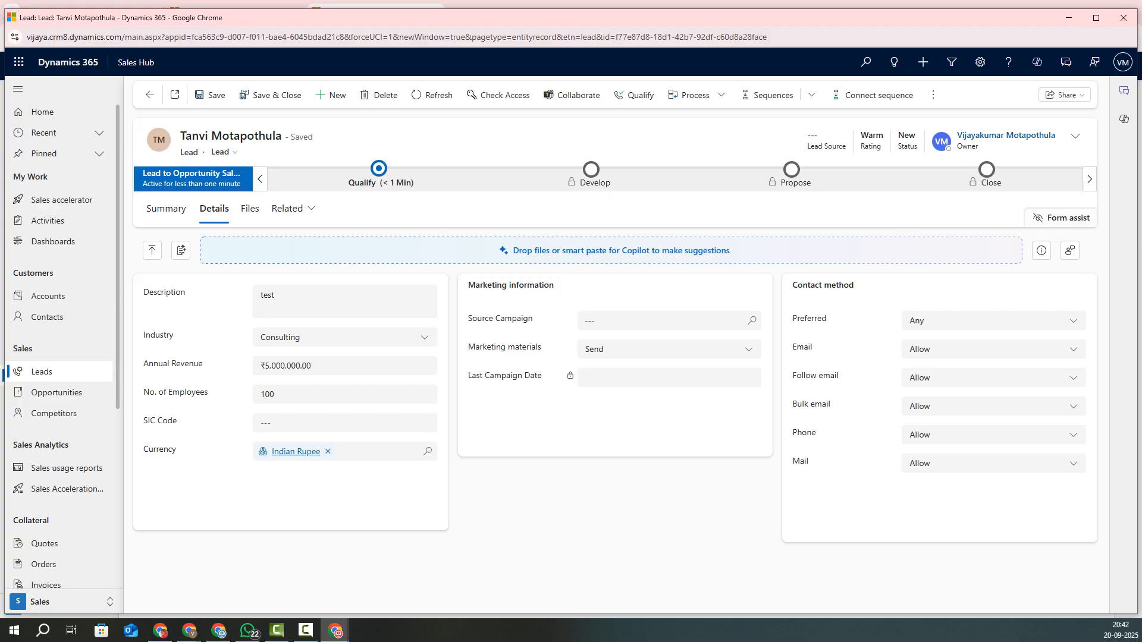
# Step: Dismiss the empty Source Campaign lookup and switch to the lead's Summary view
pyautogui.click(669, 320)
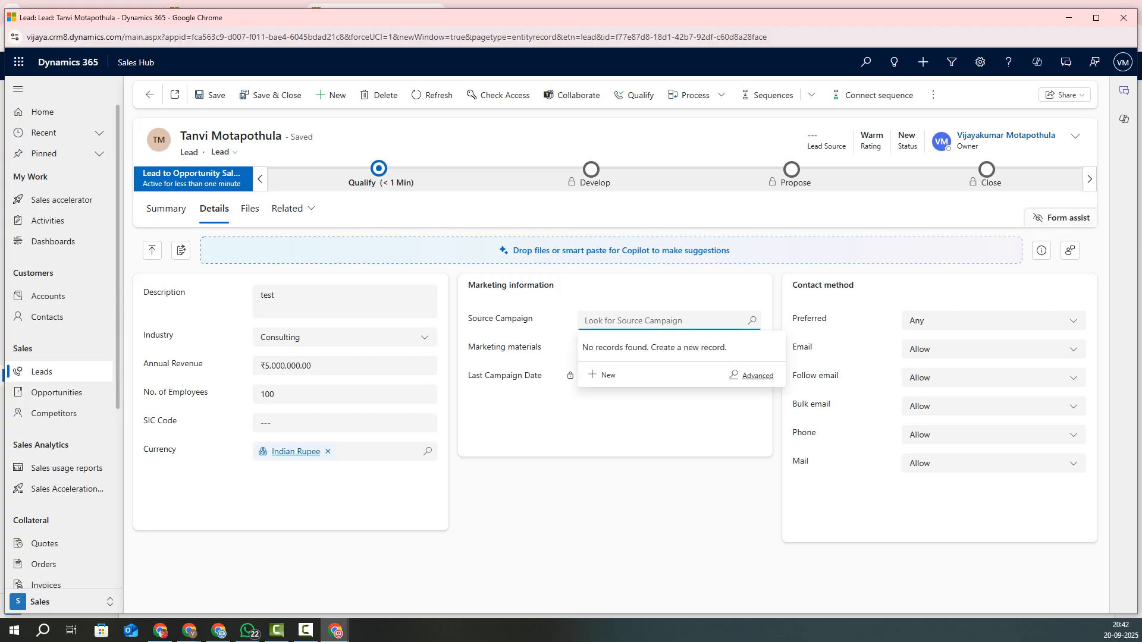
pyautogui.click(615, 422)
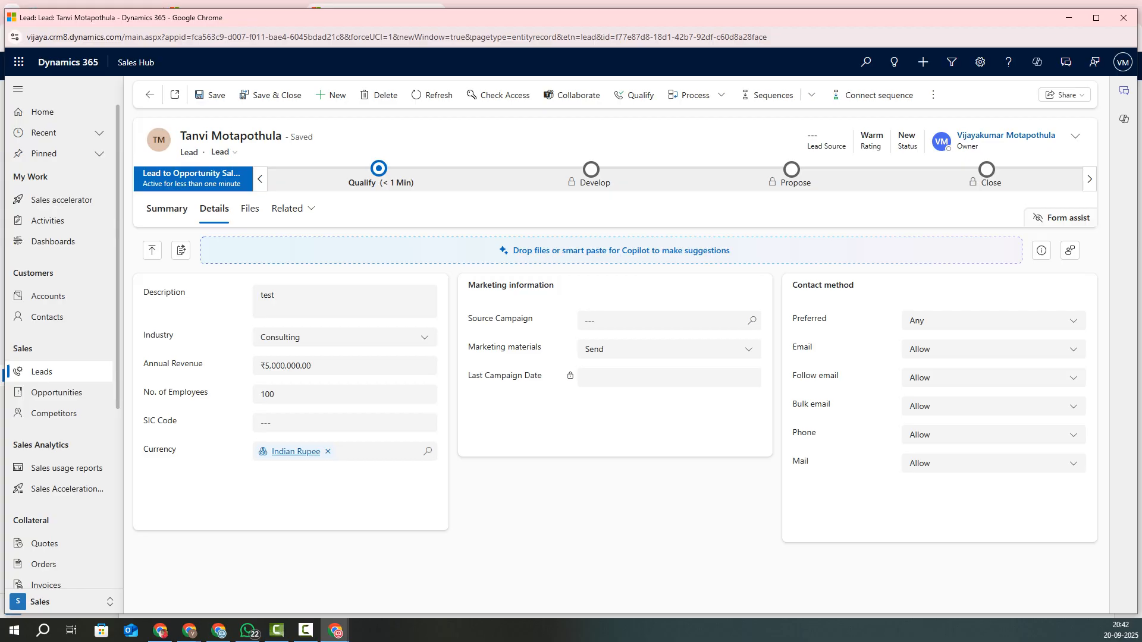
pyautogui.click(166, 209)
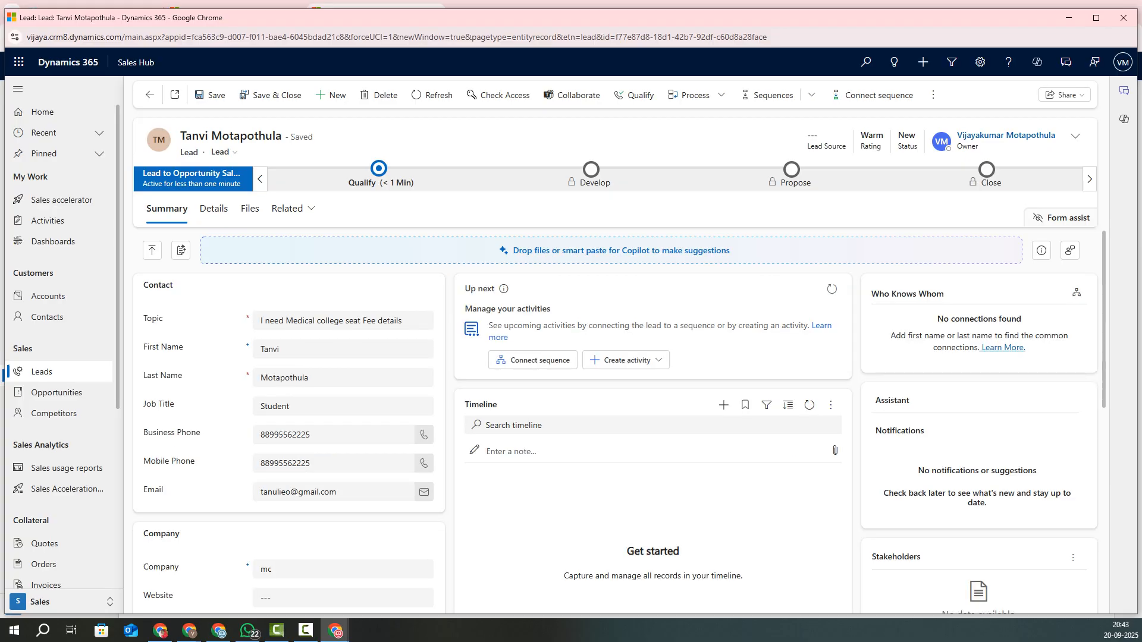
pyautogui.scroll(-4, 615, 421)
pyautogui.scroll(4, 615, 422)
pyautogui.scroll(-3, 619, 422)
pyautogui.scroll(3, 619, 422)
# Step: Open and close the Related menu, then select the lead's topic text
pyautogui.click(288, 208)
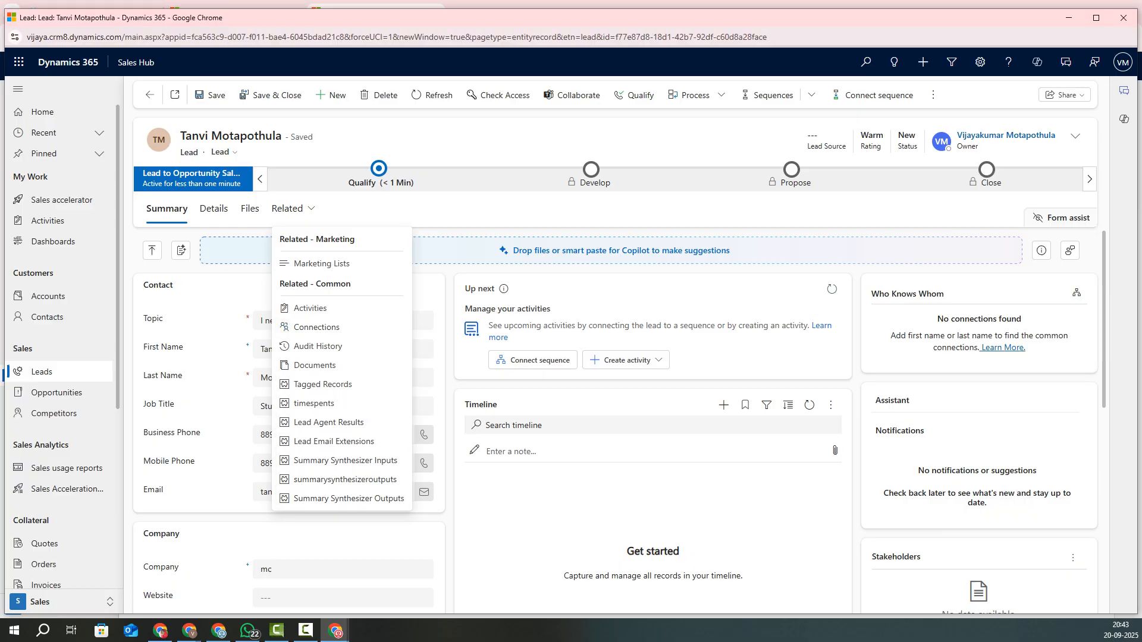
pyautogui.press('Escape')
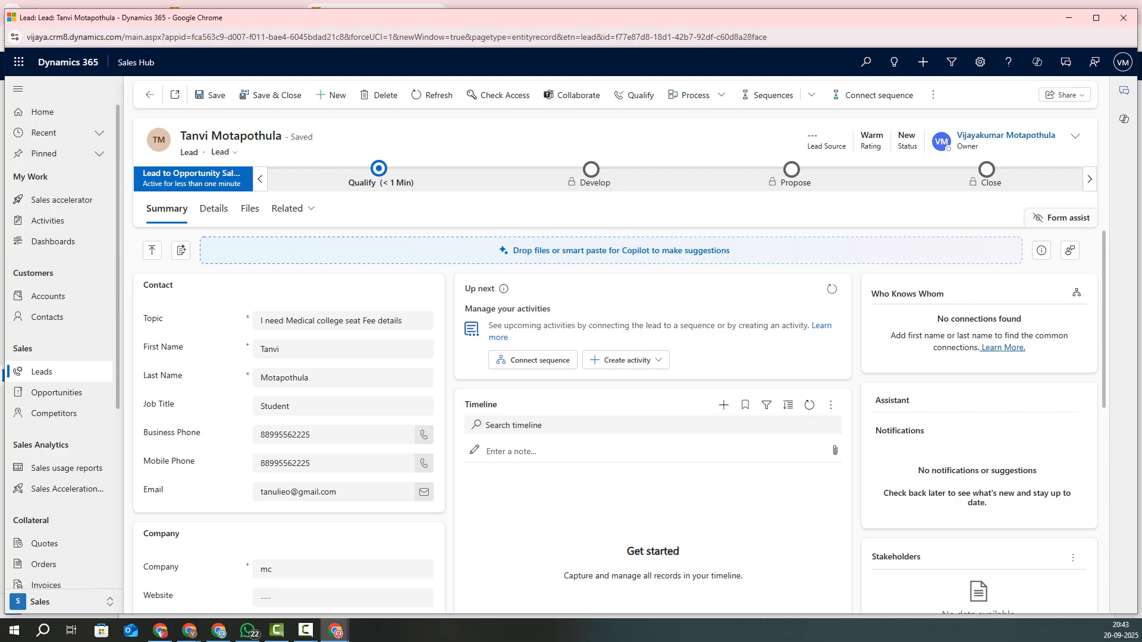
pyautogui.moveTo(403, 321); pyautogui.dragTo(259, 322)
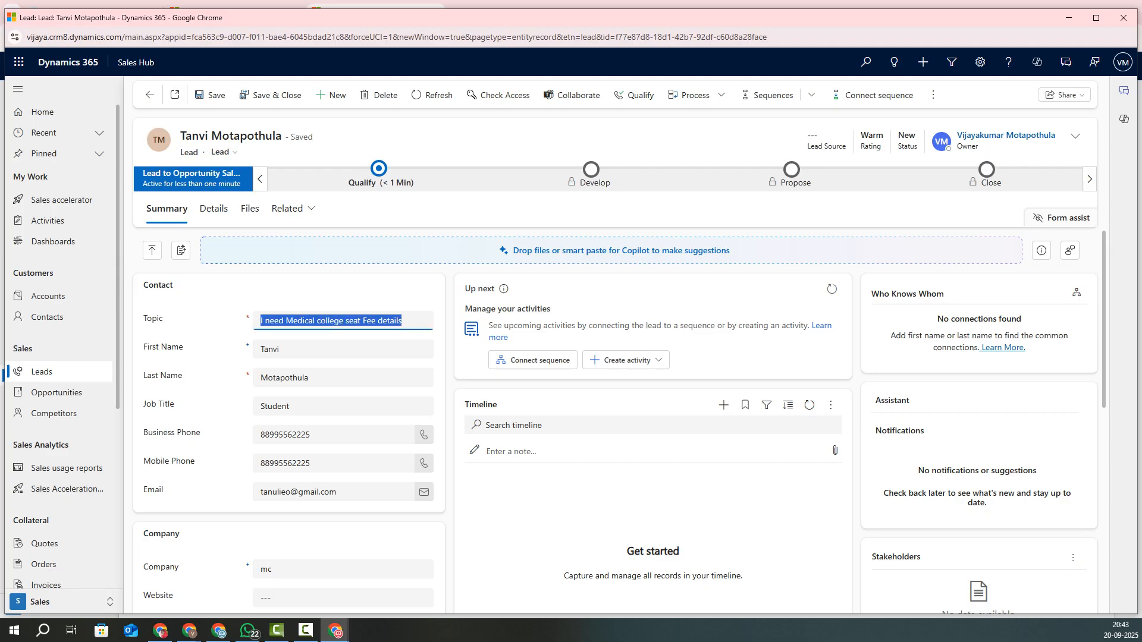
pyautogui.click(379, 172)
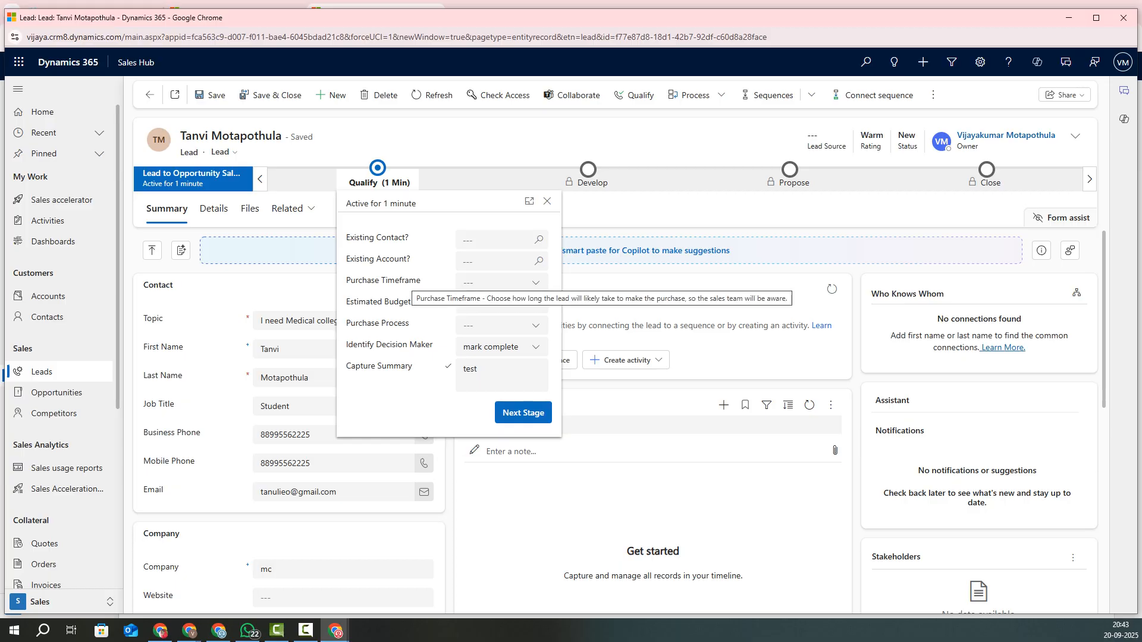
pyautogui.click(547, 202)
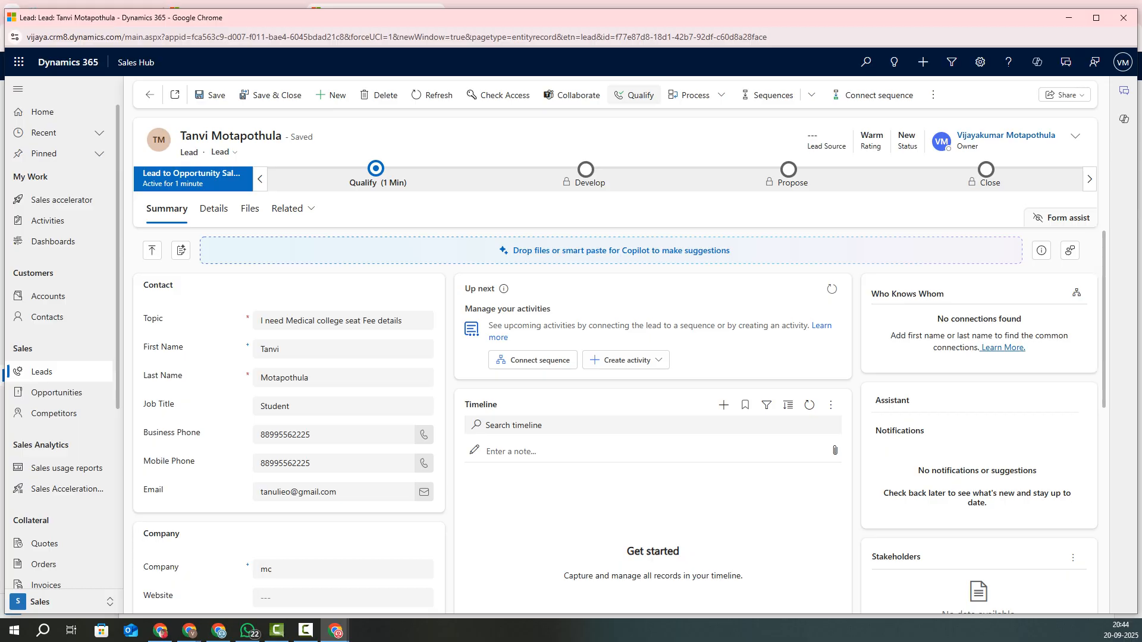
# Step: Qualify the lead after reviewing account mc, the contact and the opportunity in the pane
pyautogui.click(634, 95)
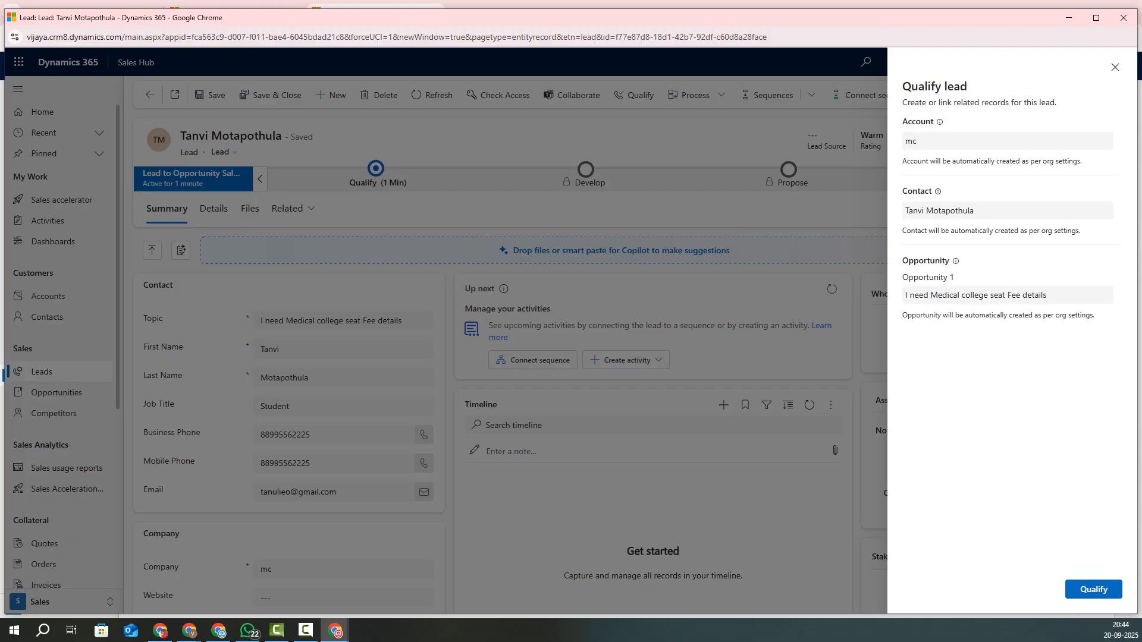
pyautogui.moveTo(908, 211); pyautogui.dragTo(974, 211)
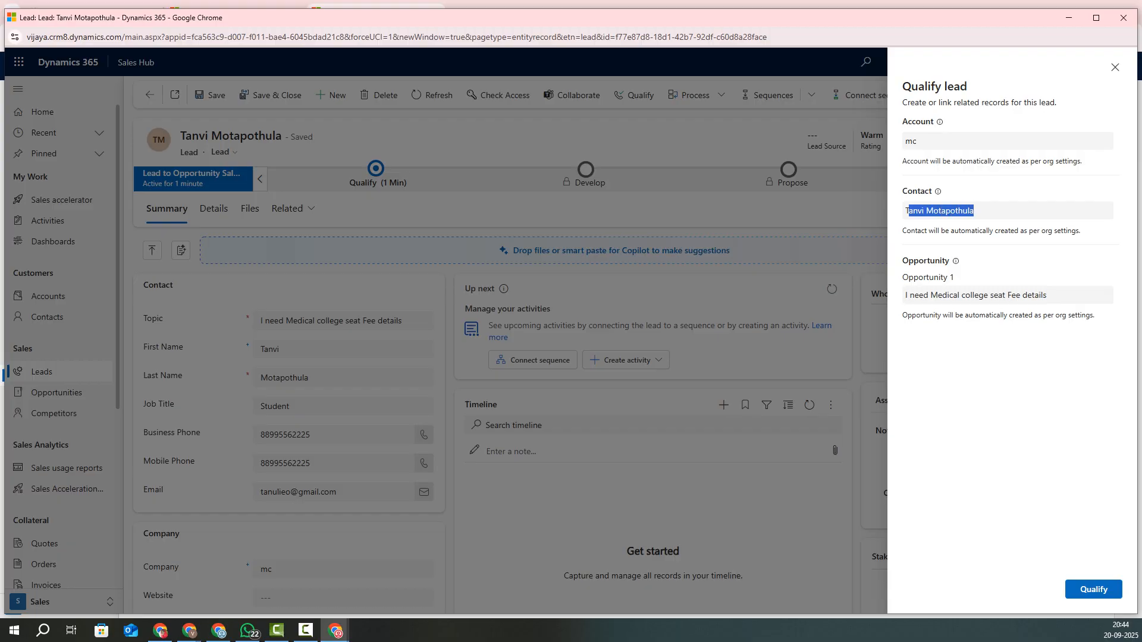
pyautogui.click(975, 212)
pyautogui.moveTo(909, 277); pyautogui.dragTo(1047, 295)
pyautogui.click(956, 278)
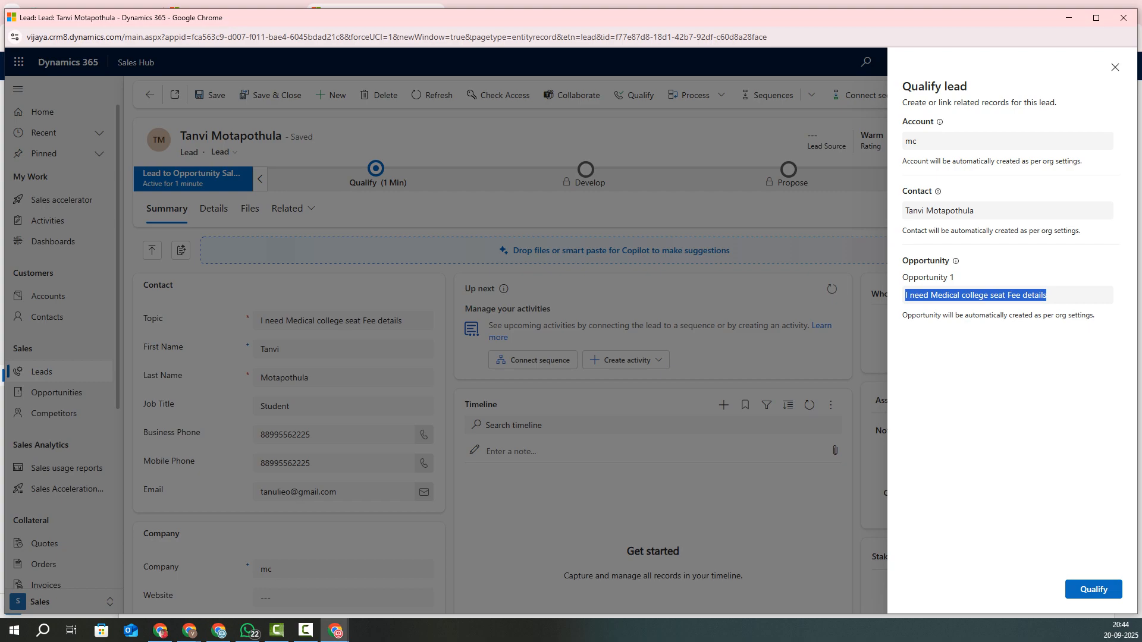
pyautogui.click(1048, 296)
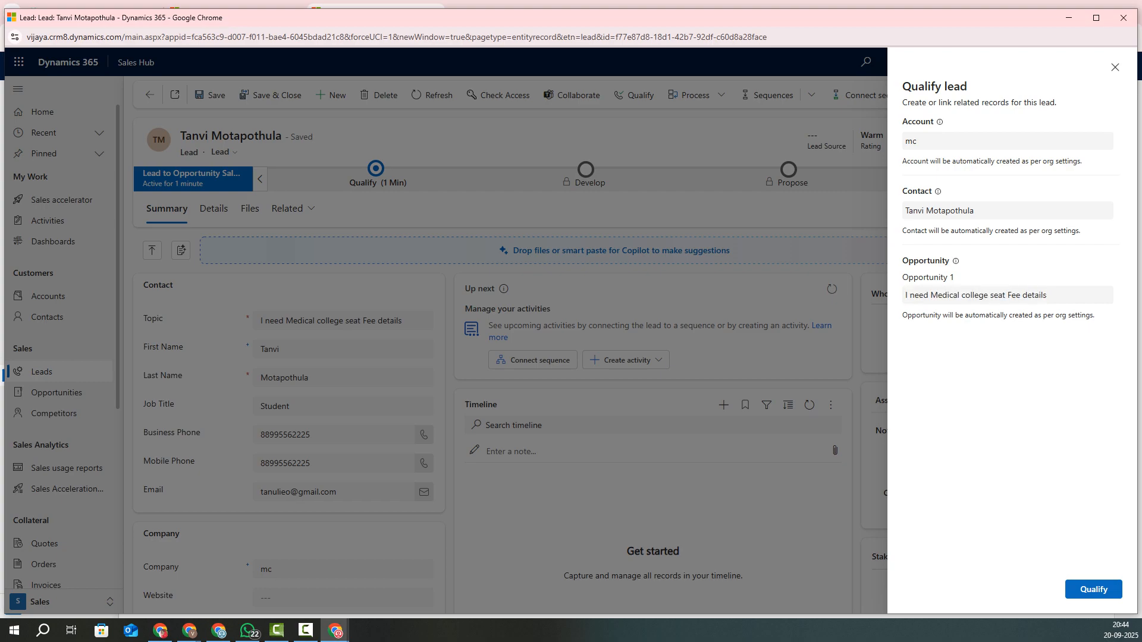
pyautogui.moveTo(905, 211)
pyautogui.mouseDown()
pyautogui.moveTo(974, 211)
pyautogui.moveTo(898, 191)
pyautogui.mouseUp()
pyautogui.click(976, 192)
pyautogui.moveTo(905, 141)
pyautogui.mouseDown()
pyautogui.moveTo(932, 122)
pyautogui.moveTo(902, 122)
pyautogui.mouseUp()
pyautogui.click(1094, 590)
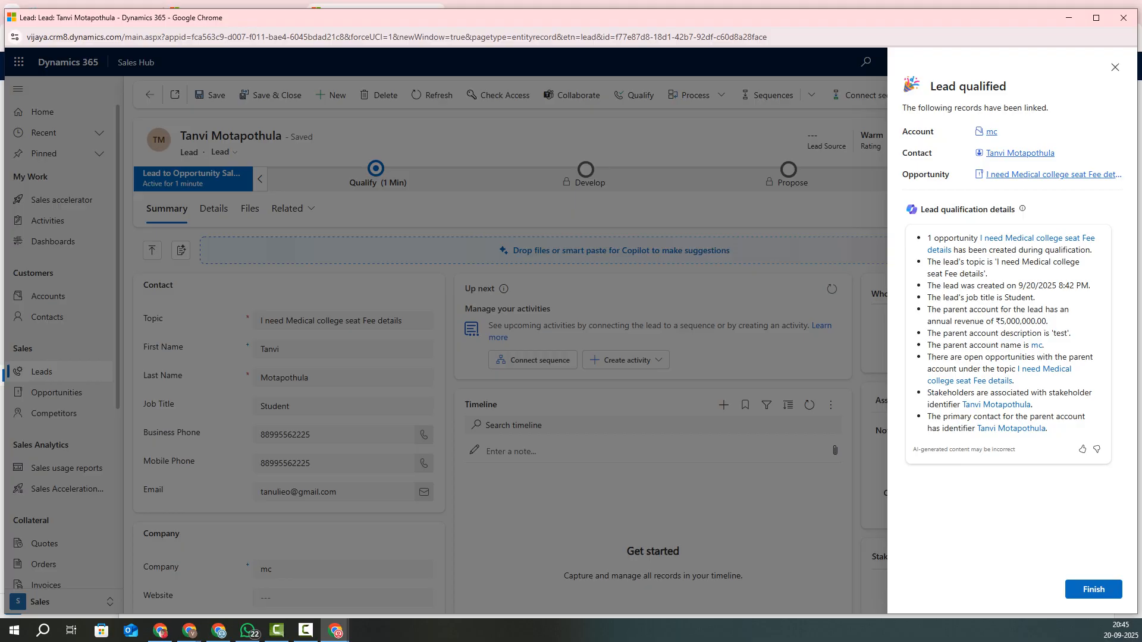
# Step: Review the qualification details, then finish to open opportunity 'I need Medical college seat Fee details'
pyautogui.moveTo(922, 209); pyautogui.dragTo(1012, 209)
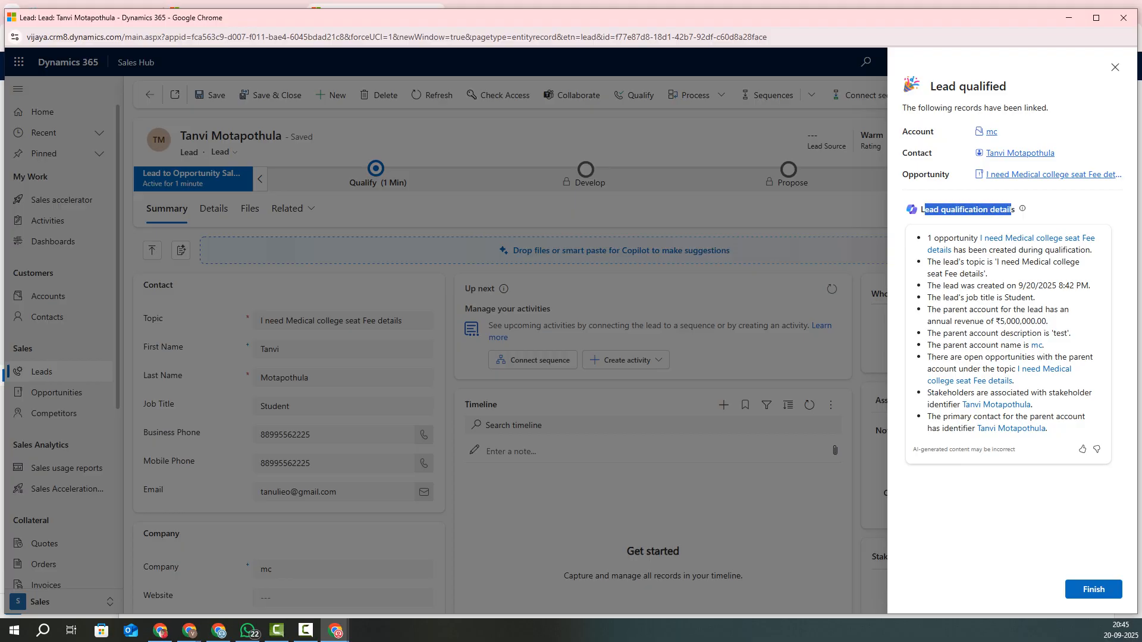
pyautogui.moveTo(932, 322); pyautogui.dragTo(1048, 322)
pyautogui.moveTo(931, 286); pyautogui.dragTo(1040, 429)
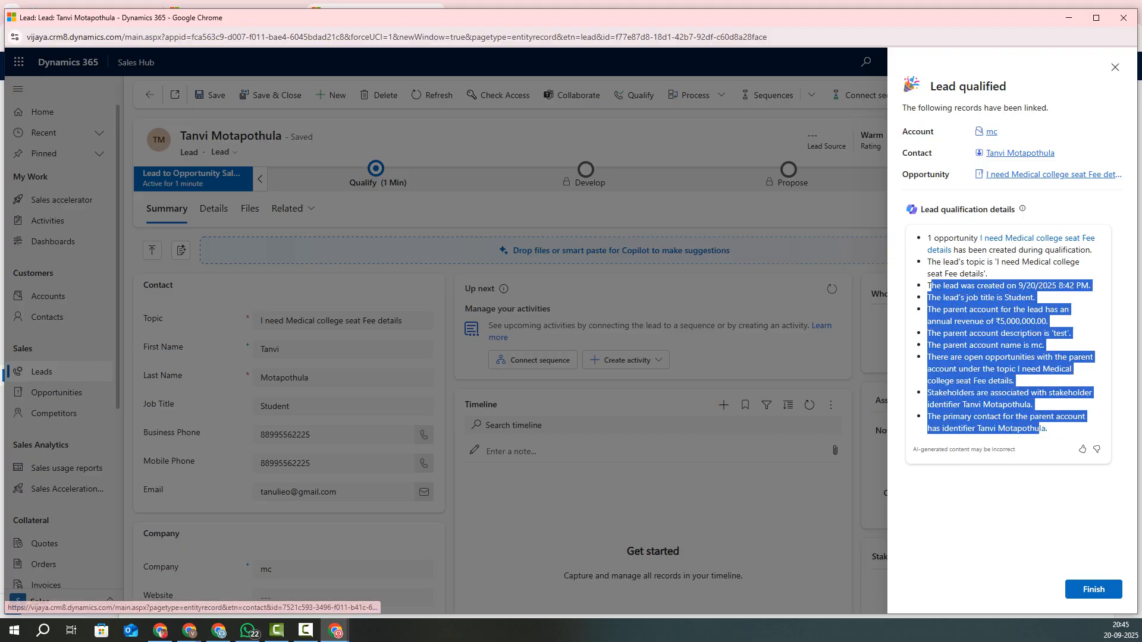
pyautogui.click(1059, 342)
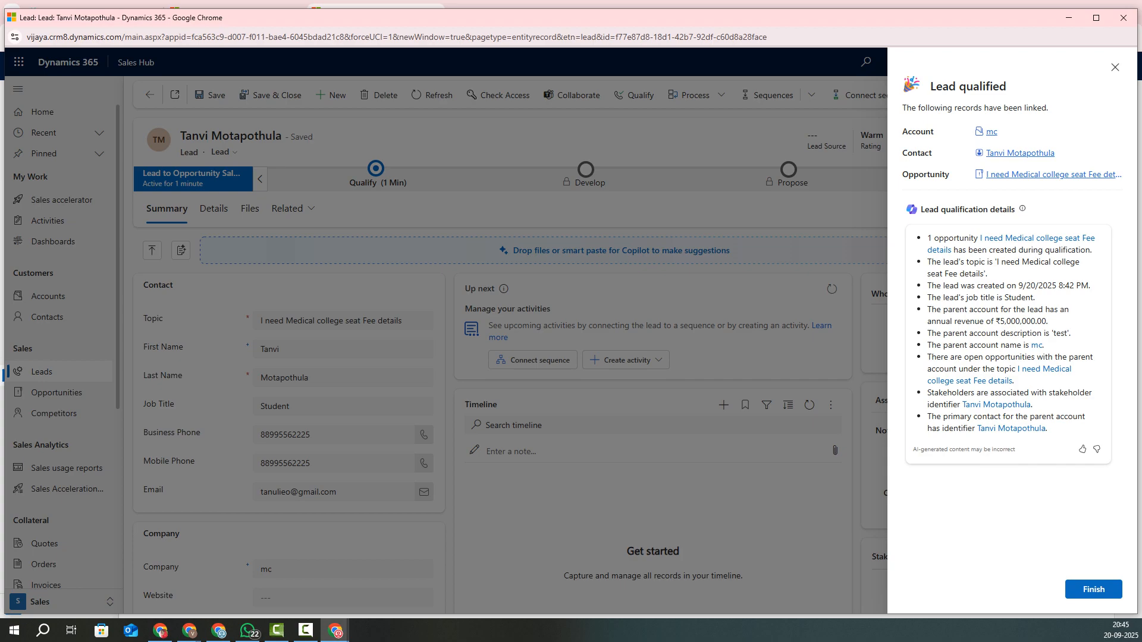
pyautogui.click(1093, 589)
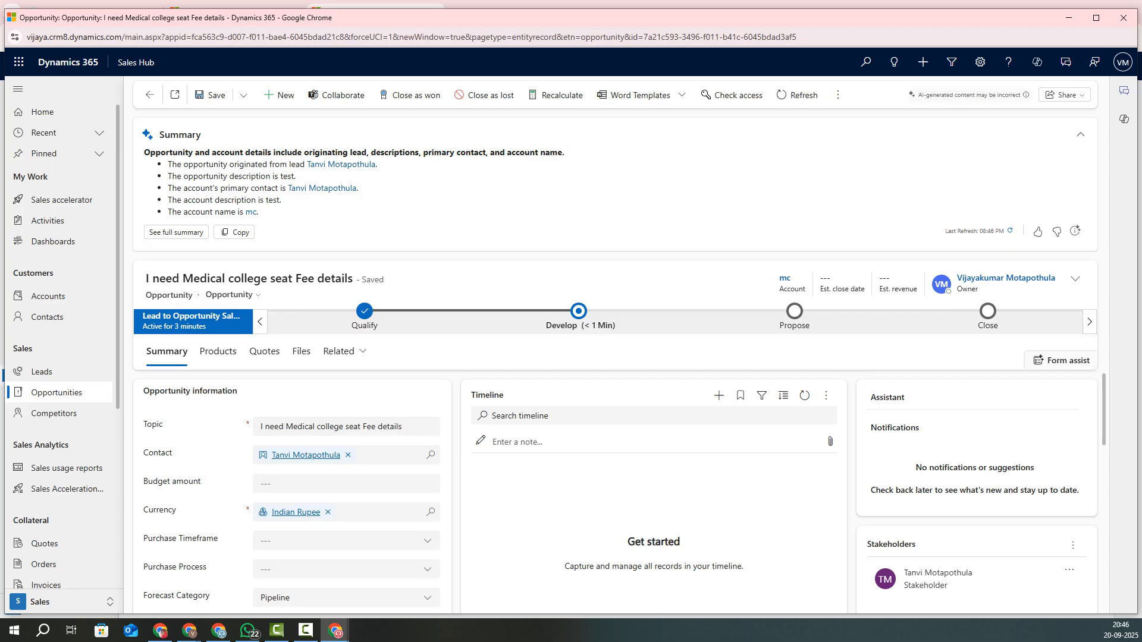
# Step: Collapse the opportunity's Copilot summary and show the Develop stage checklist
pyautogui.scroll(-1, 616, 494)
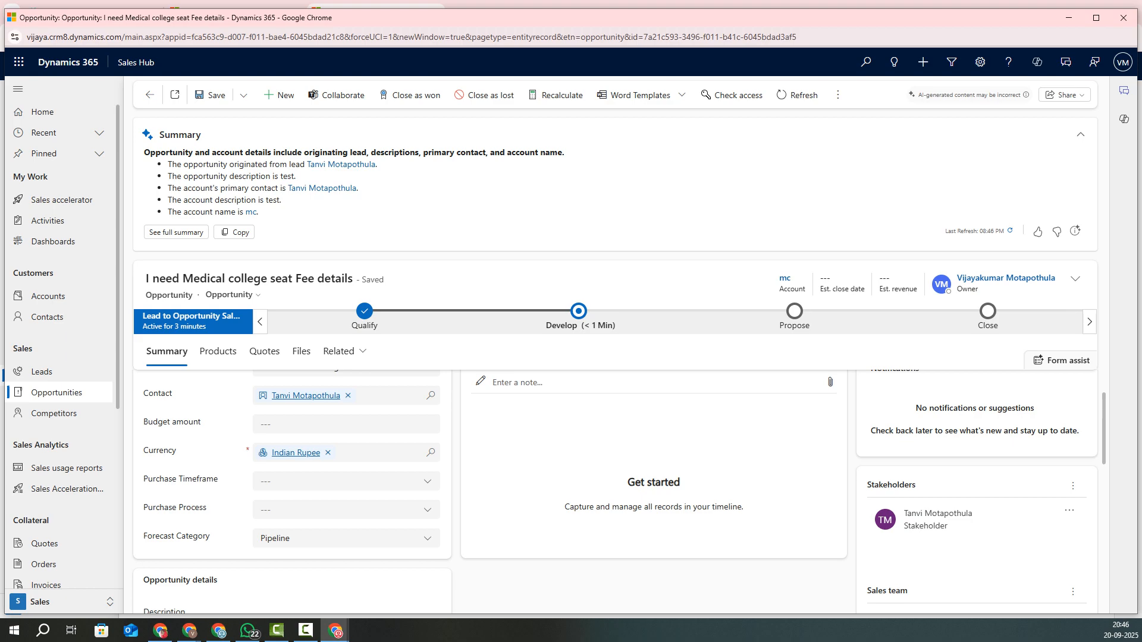
pyautogui.moveTo(259, 212); pyautogui.dragTo(144, 152)
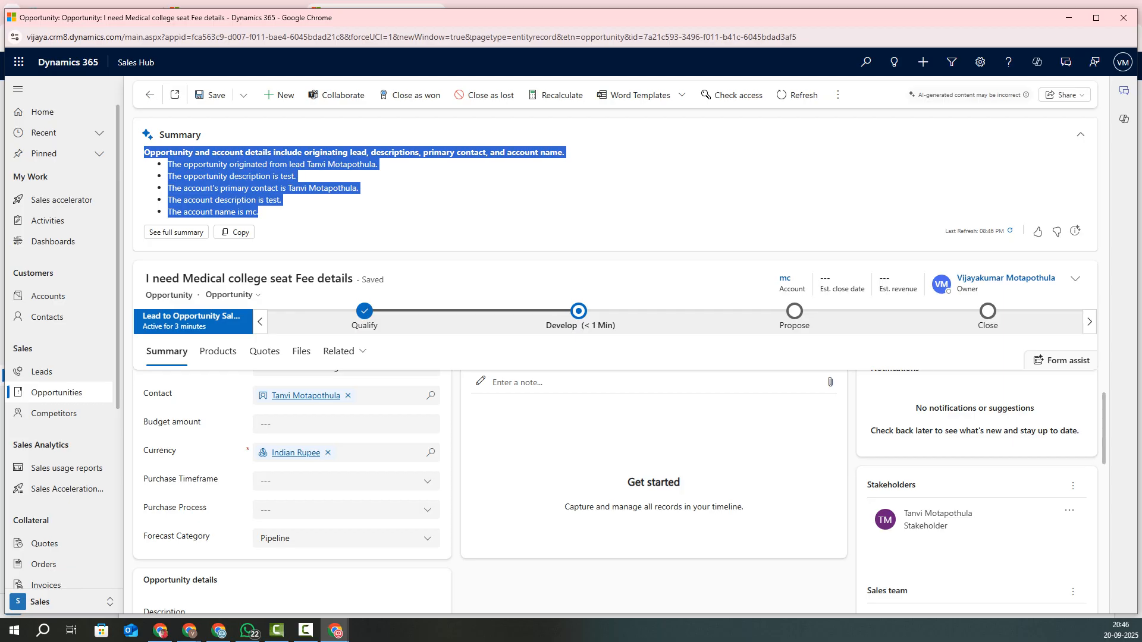
pyautogui.click(1081, 135)
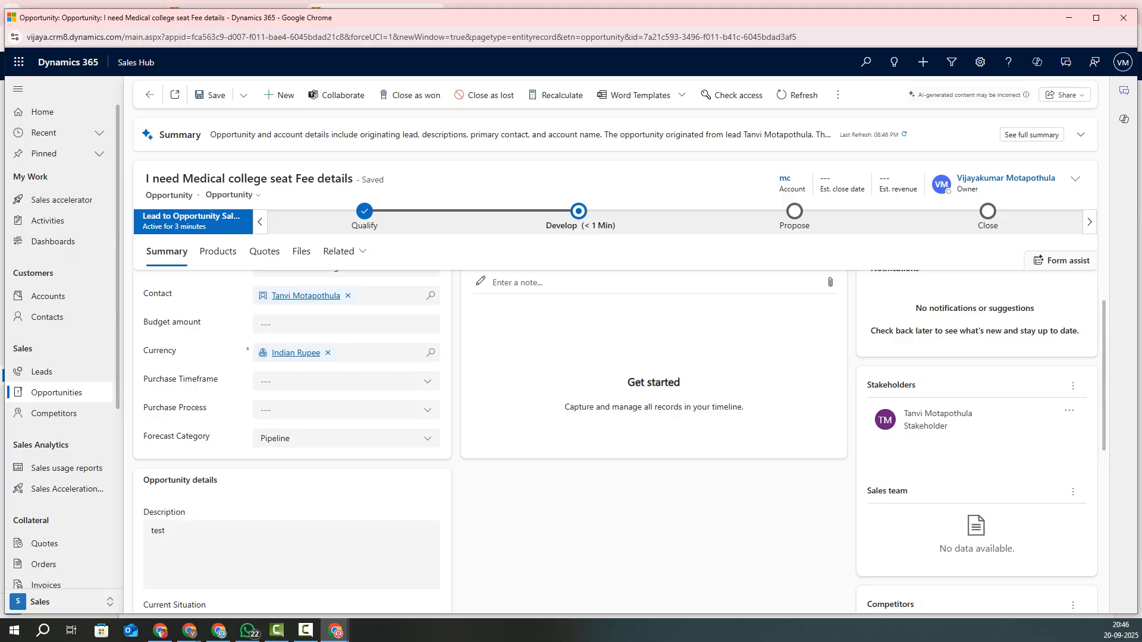
pyautogui.click(579, 211)
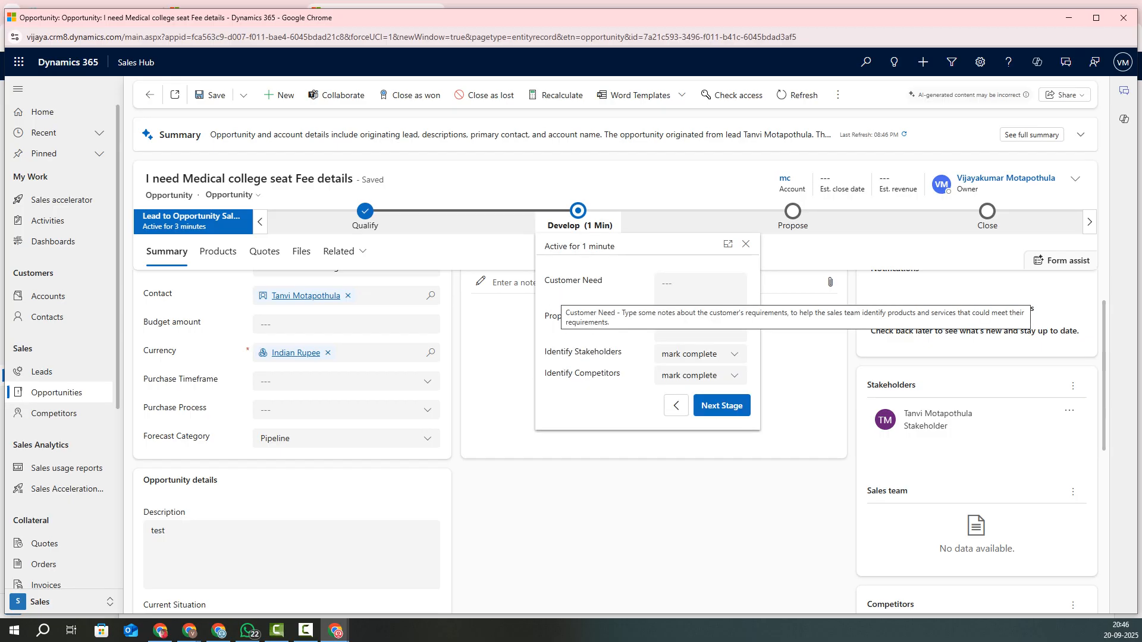
# Step: Fill in Customer Need about medical college fees and Proposed Solution 'called and informed the fee details'
pyautogui.click(693, 288)
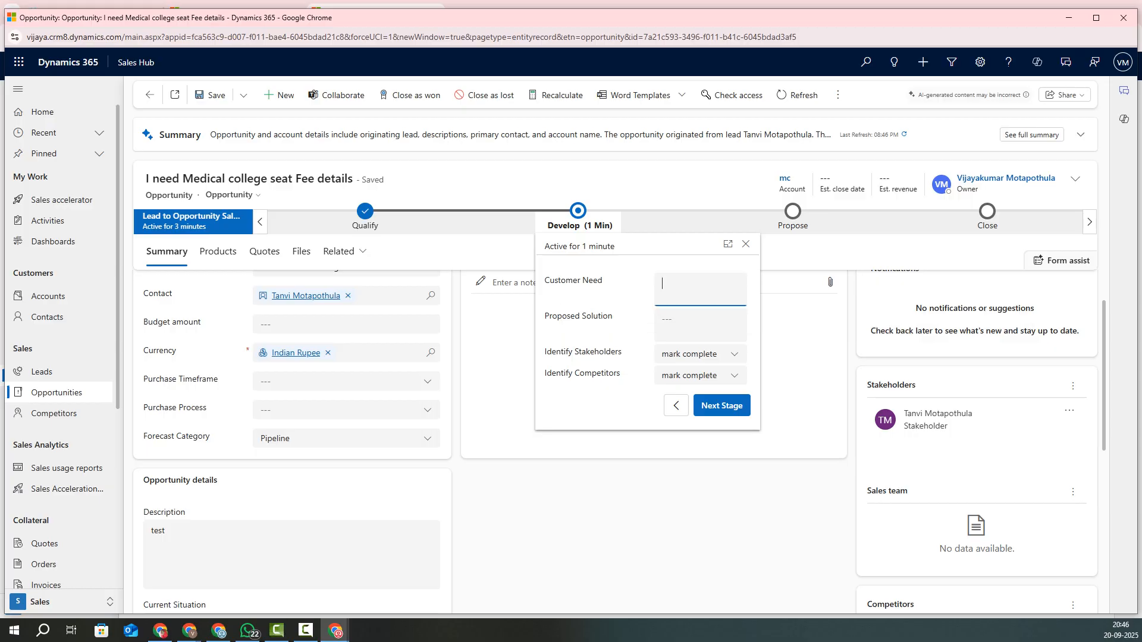
pyautogui.write('PMe')
pyautogui.press('BackSpace')
pyautogui.write('edical co')
pyautogui.write('llege fe')
pyautogui.write('e det')
pyautogui.write('etails')
pyautogui.press('Tab')
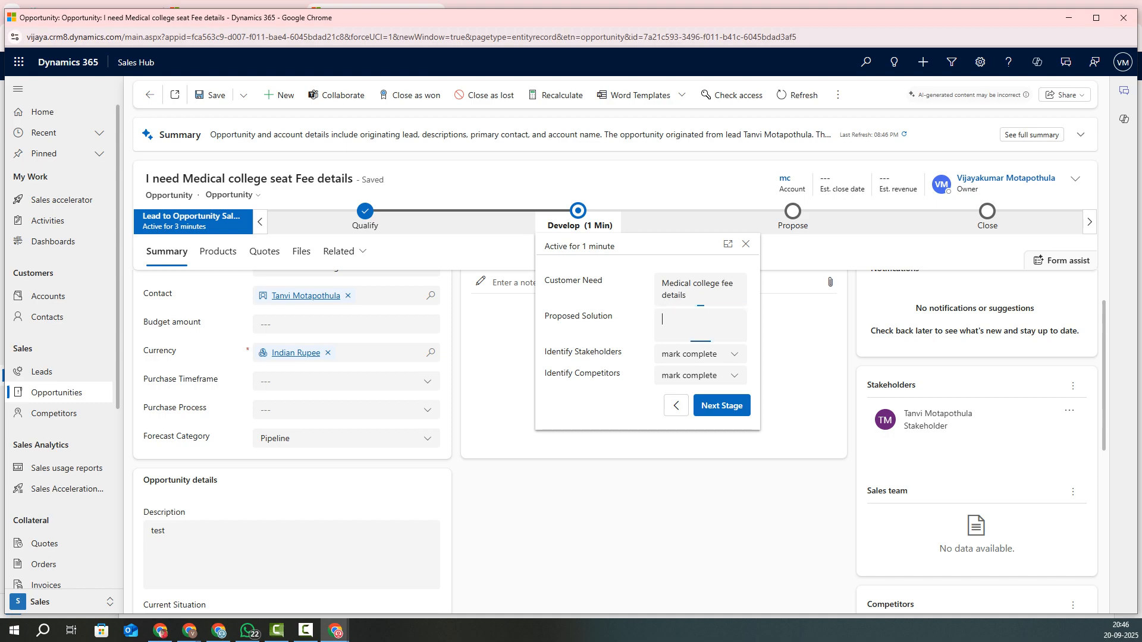
pyautogui.write('I ha')
pyautogui.press('BackSpace')
pyautogui.press('BackSpace')
pyautogui.write('called and informed the fee')
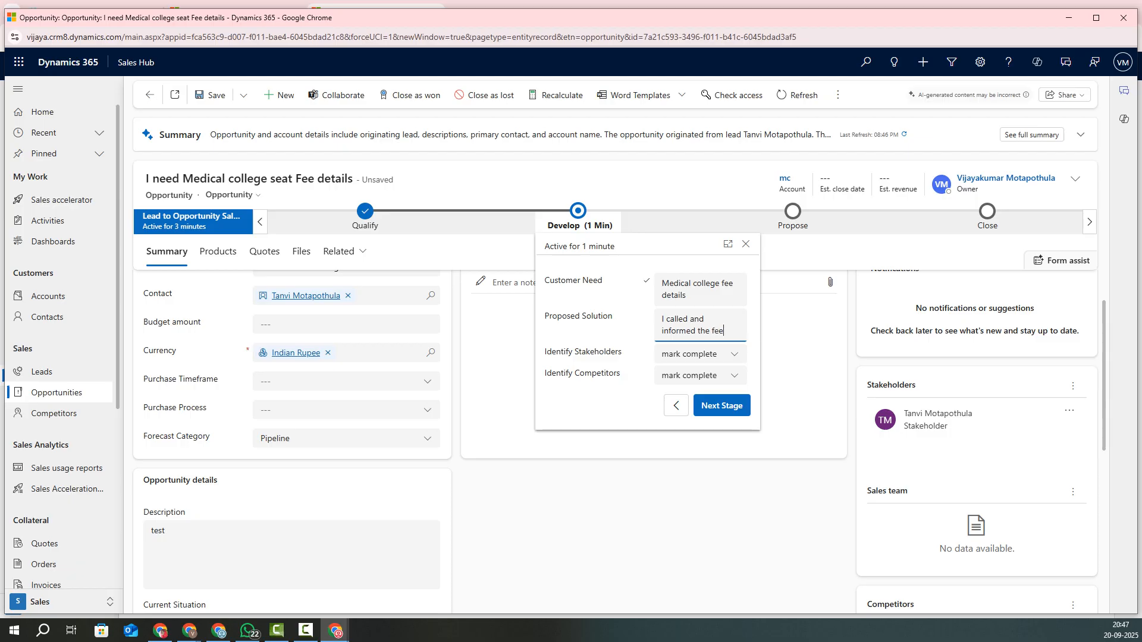
pyautogui.write(' details')
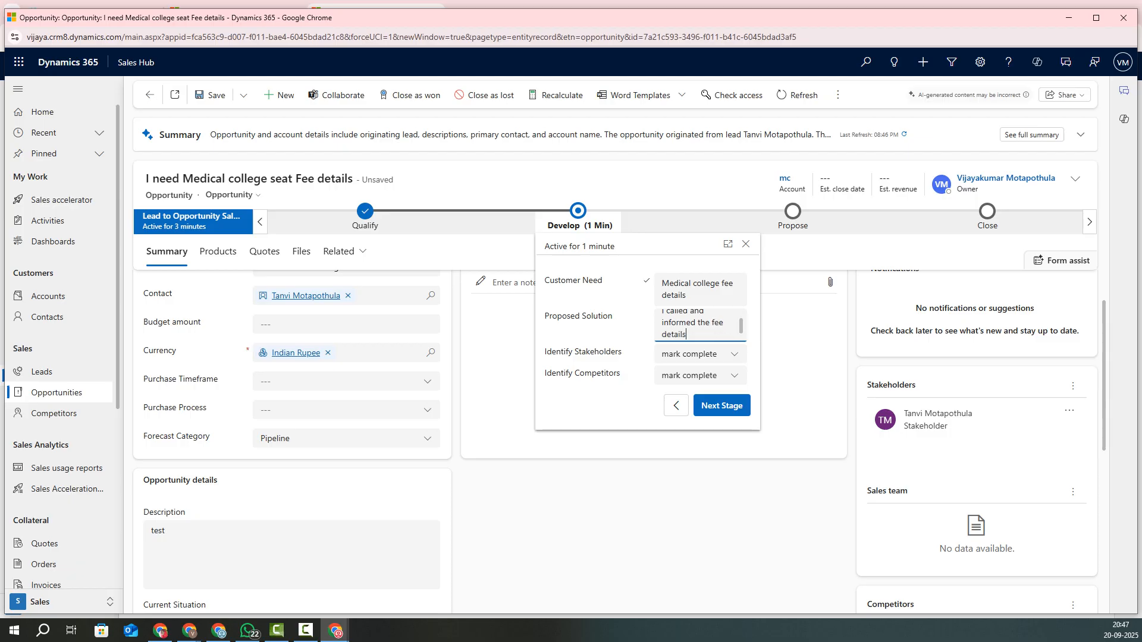
# Step: Mark Identify Stakeholders and Identify Competitors completed and advance to the Propose stage
pyautogui.click(700, 358)
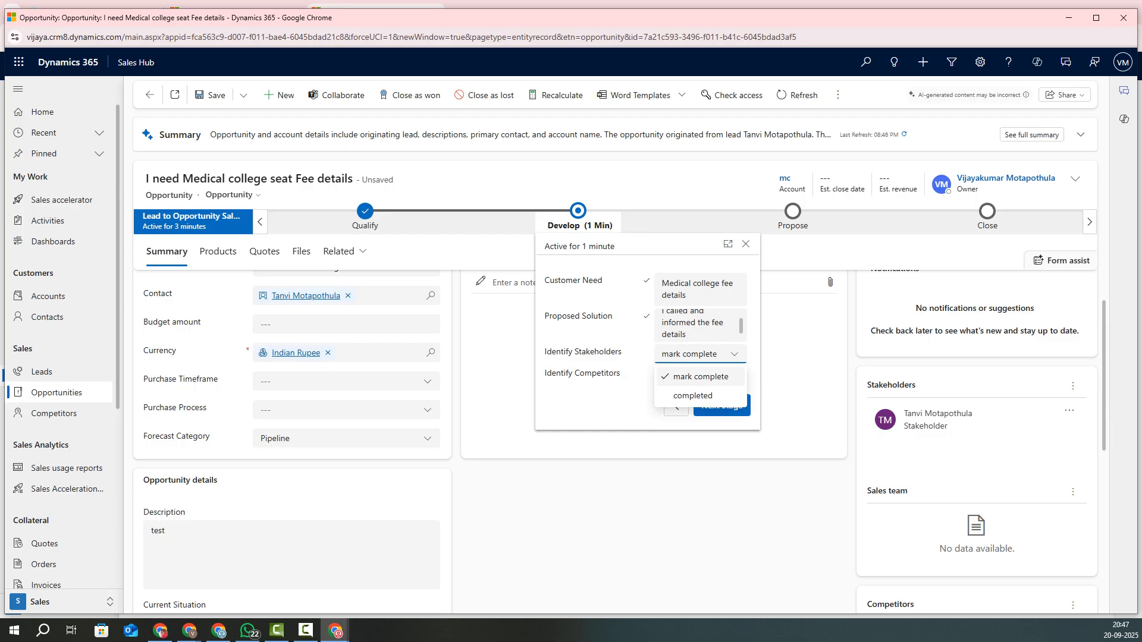
pyautogui.click(692, 395)
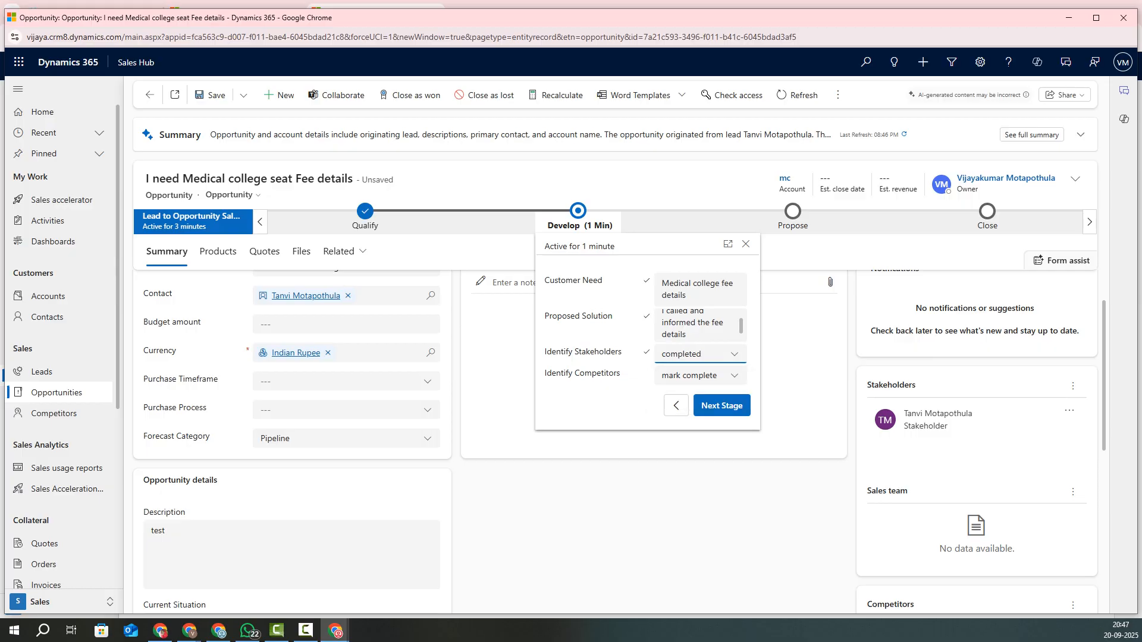
pyautogui.moveTo(546, 373); pyautogui.dragTo(604, 373)
pyautogui.click(700, 376)
pyautogui.click(694, 417)
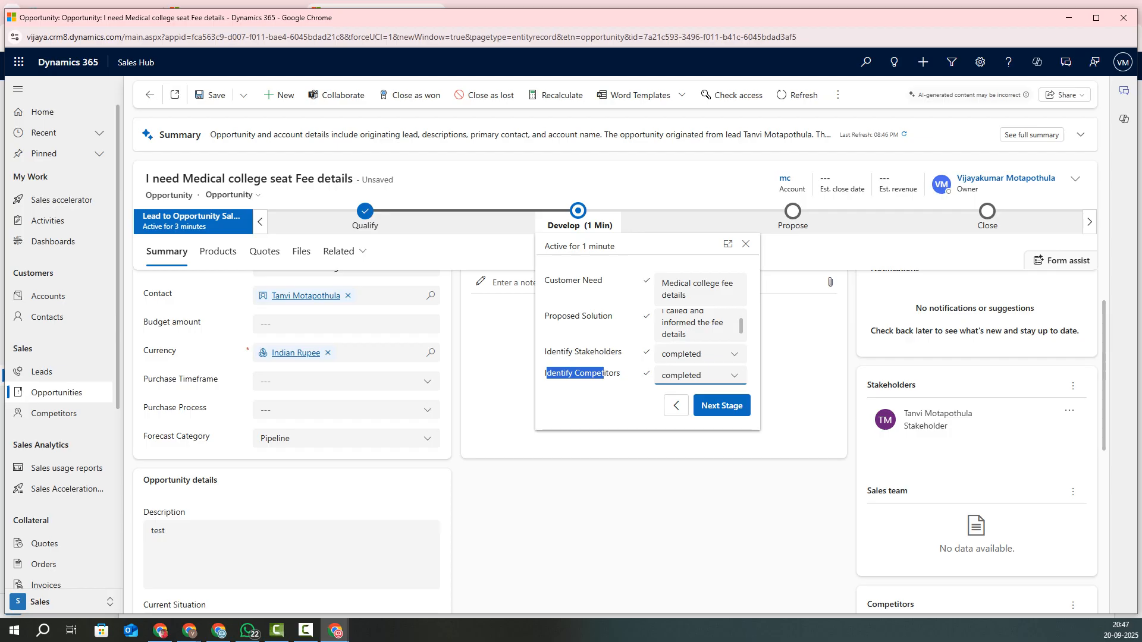
pyautogui.click(722, 405)
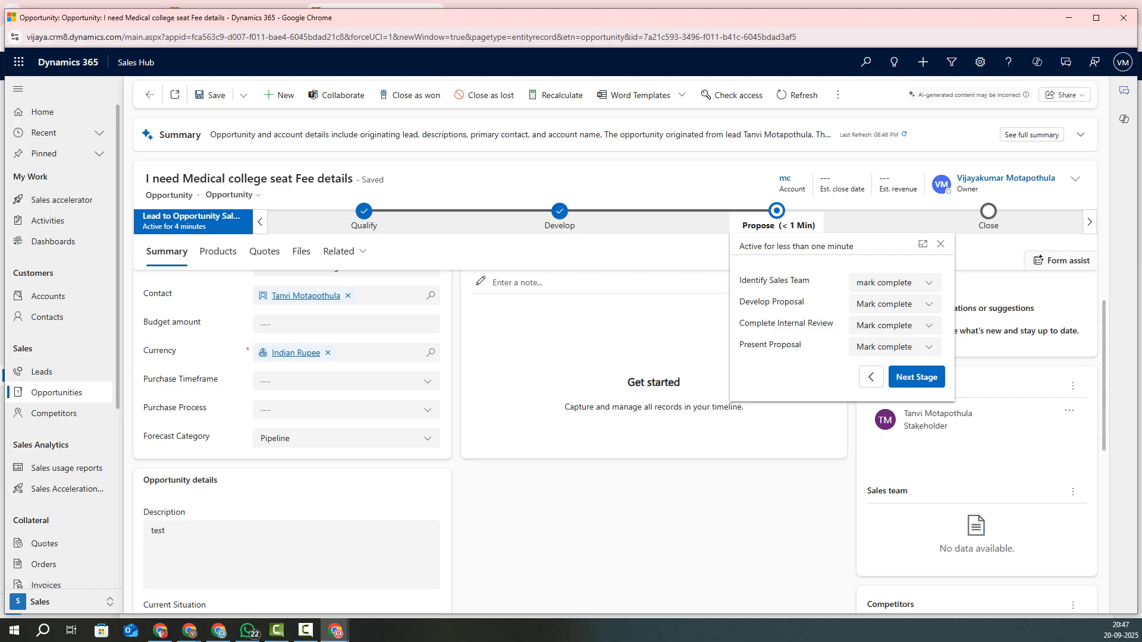
pyautogui.moveTo(740, 281)
pyautogui.mouseDown()
pyautogui.moveTo(803, 281)
pyautogui.moveTo(740, 281)
pyautogui.mouseUp()
# Step: Set Identify Sales Team and Develop Proposal to Completed
pyautogui.click(804, 281)
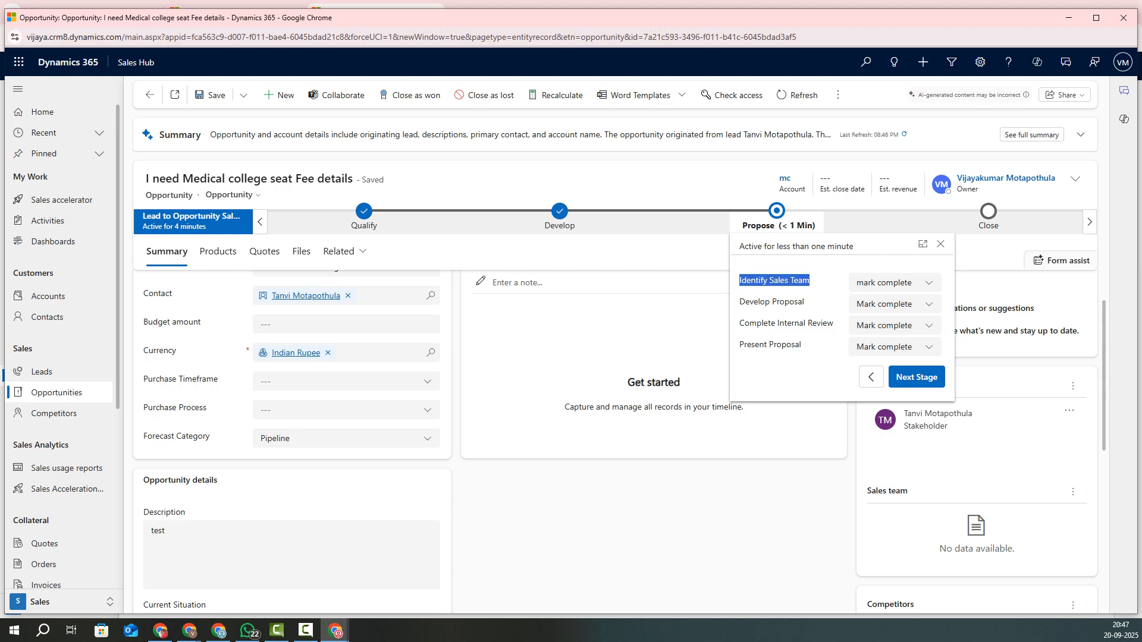
pyautogui.click(740, 282)
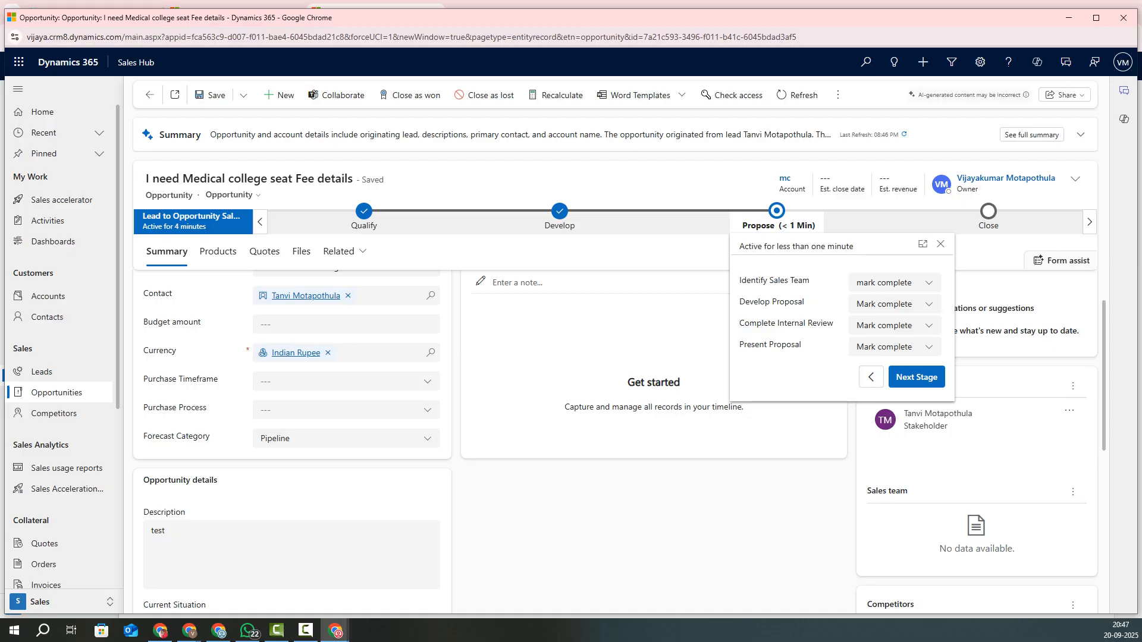
pyautogui.click(893, 283)
pyautogui.click(882, 324)
pyautogui.moveTo(739, 302); pyautogui.dragTo(795, 302)
pyautogui.click(892, 304)
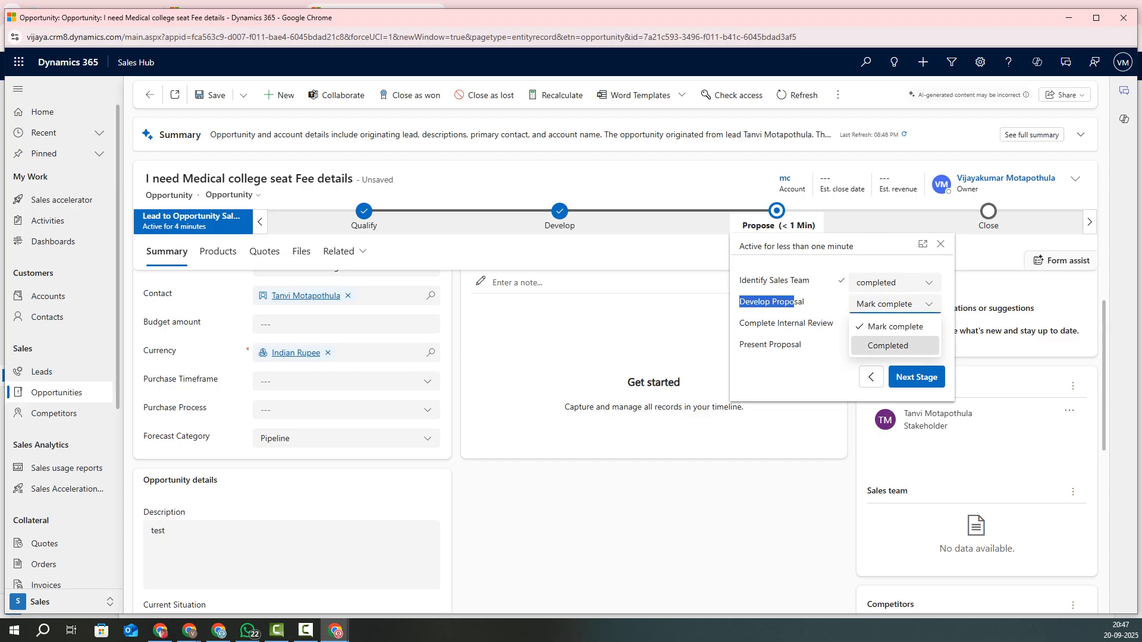
pyautogui.click(883, 346)
# Step: Set Complete Internal Review and Present Proposal to Completed, then advance to the Close stage
pyautogui.moveTo(740, 323); pyautogui.dragTo(827, 323)
pyautogui.click(892, 326)
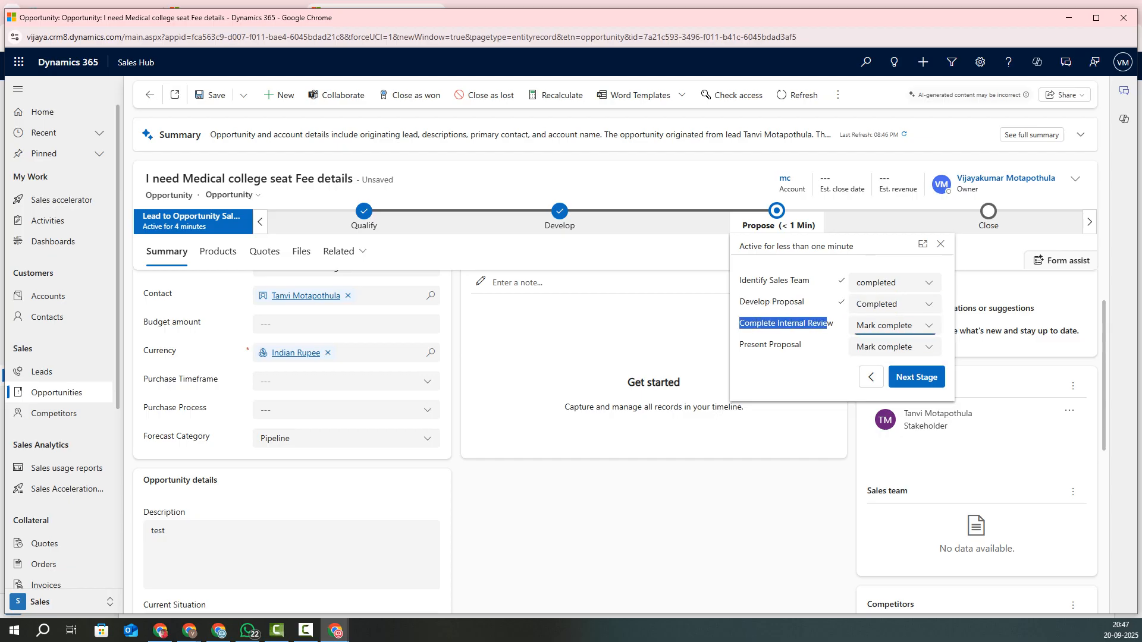
pyautogui.click(882, 367)
pyautogui.moveTo(744, 345); pyautogui.dragTo(801, 345)
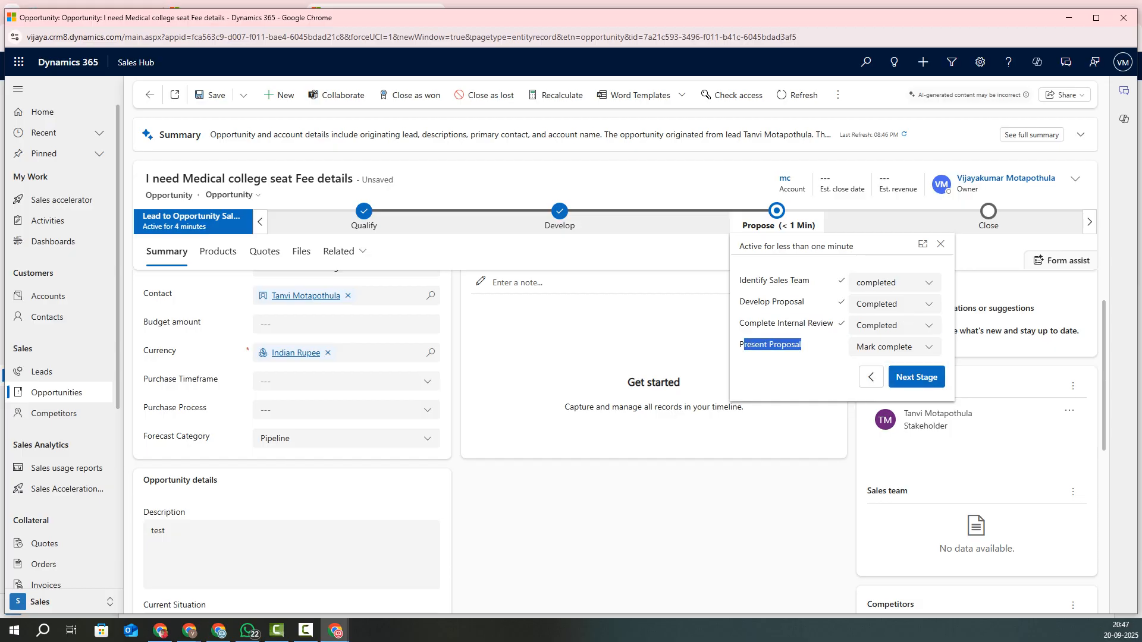
pyautogui.click(893, 347)
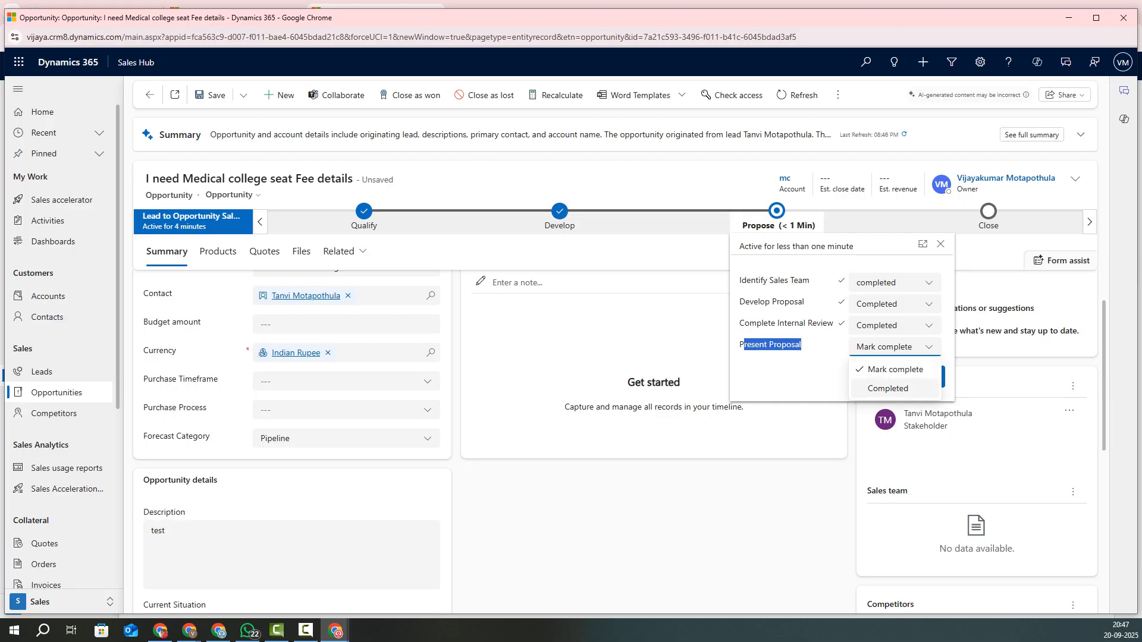
pyautogui.click(883, 388)
pyautogui.click(916, 377)
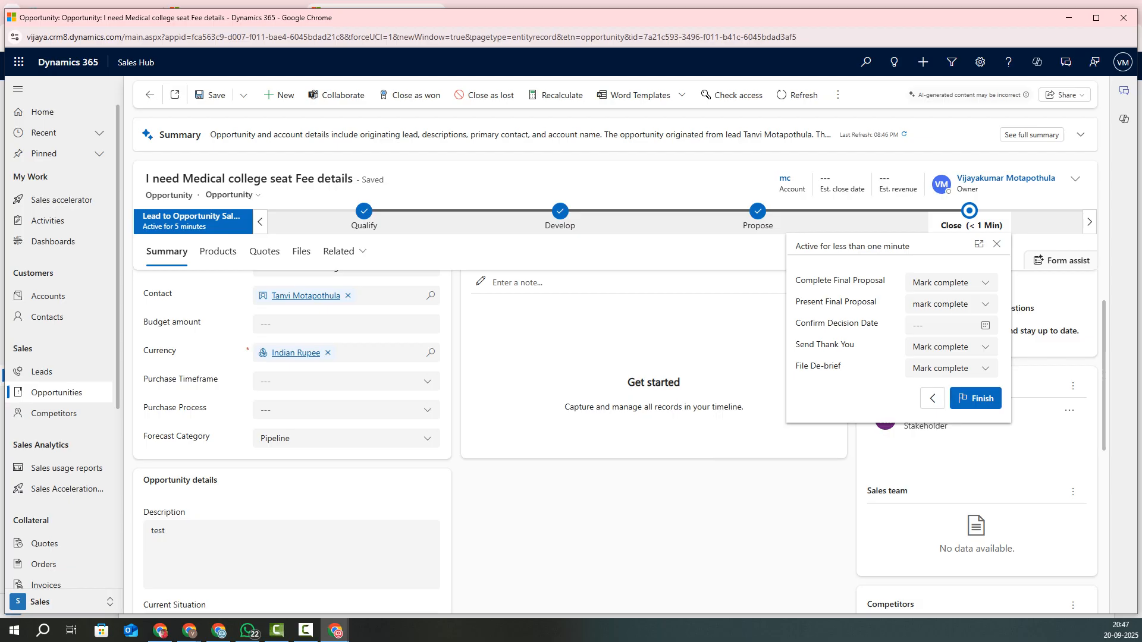
# Step: Finish the Close stage, close the flyout, and list the Timeline's activity types
pyautogui.click(975, 399)
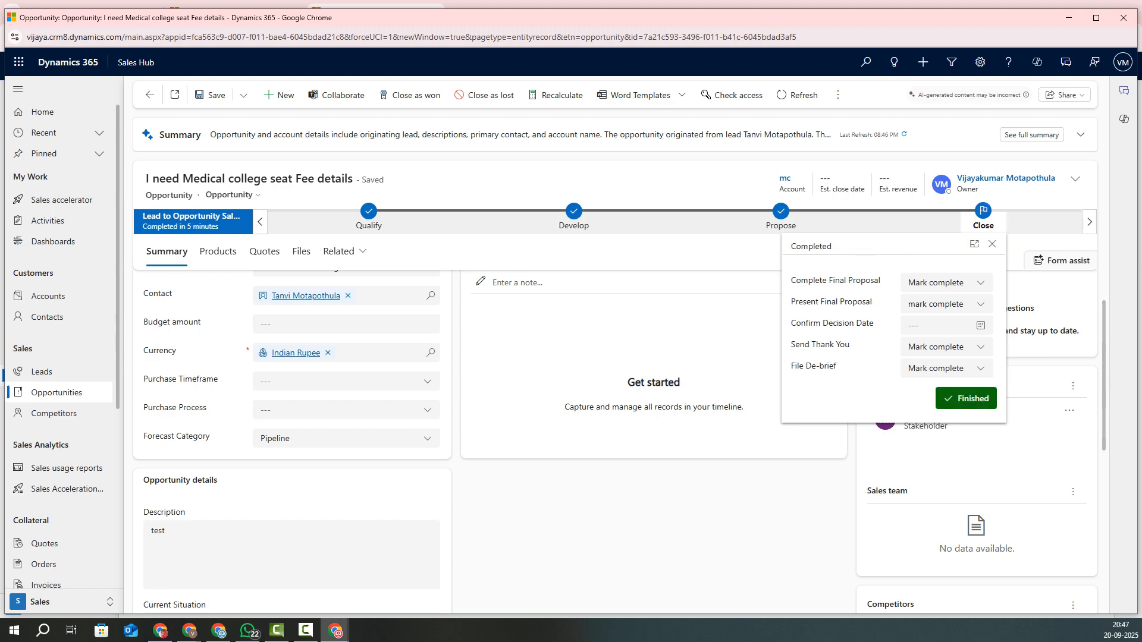
pyautogui.click(992, 244)
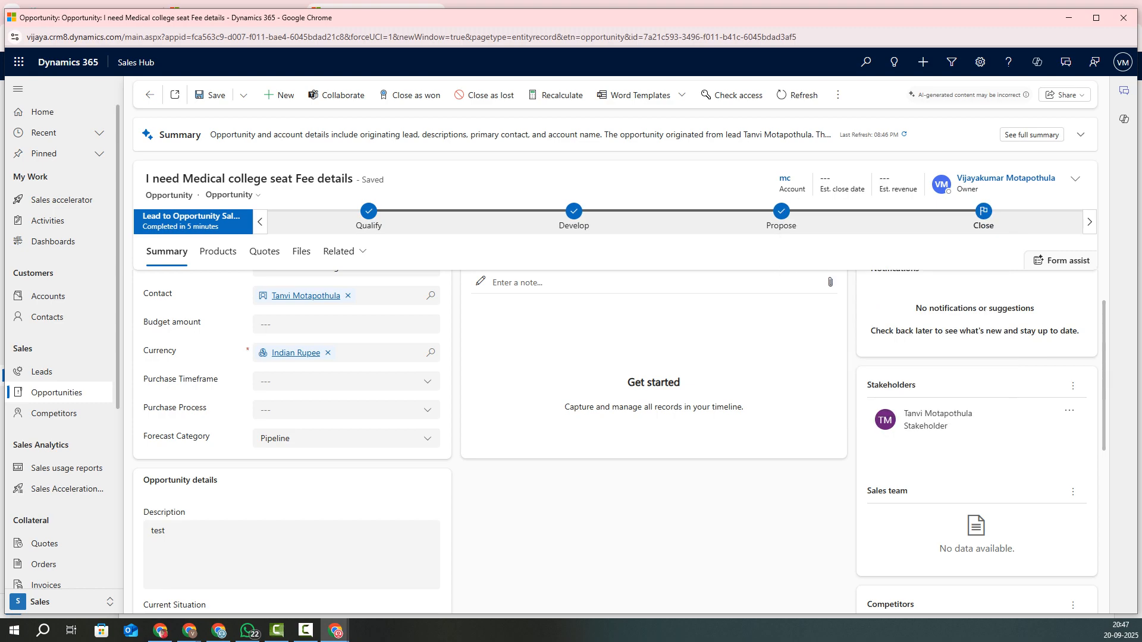
pyautogui.scroll(1, 618, 440)
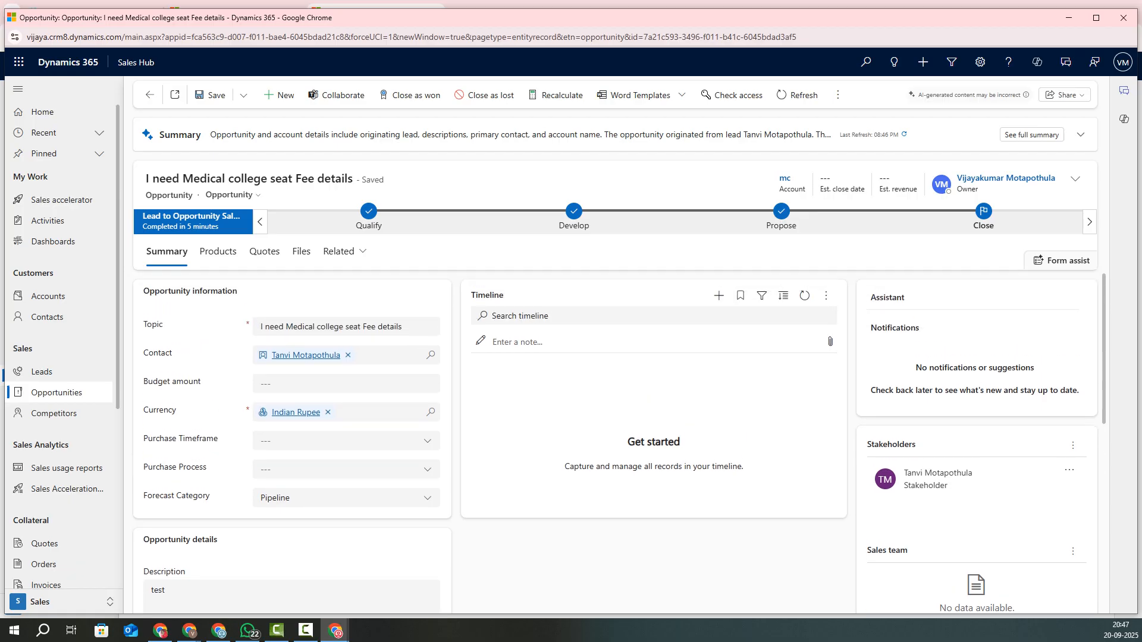
pyautogui.scroll(-5, 618, 440)
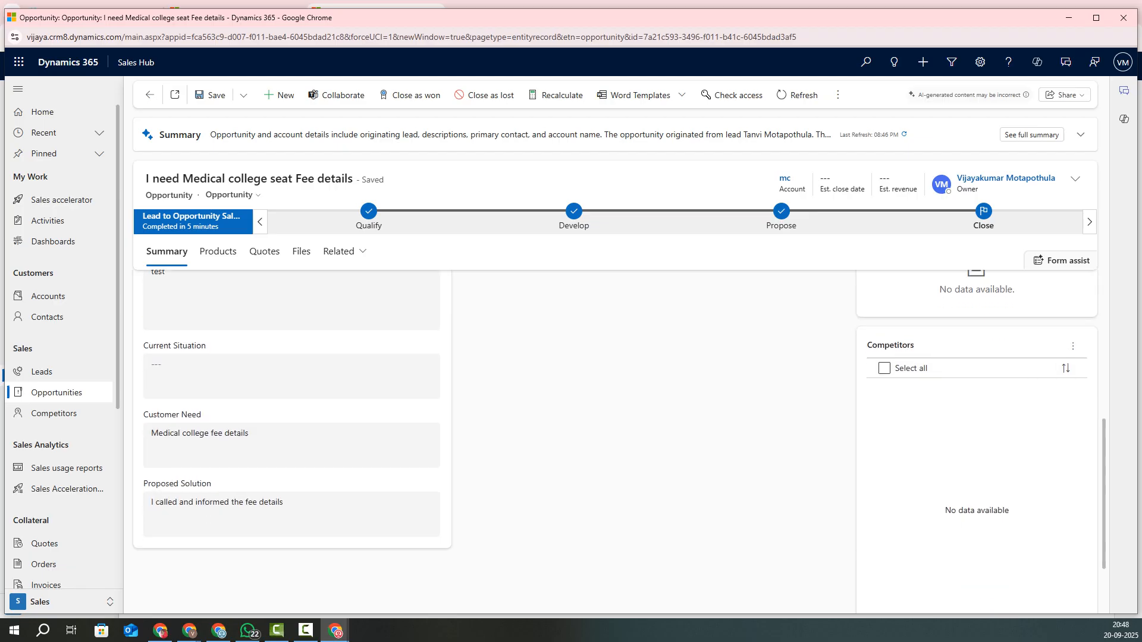
pyautogui.scroll(5, 619, 440)
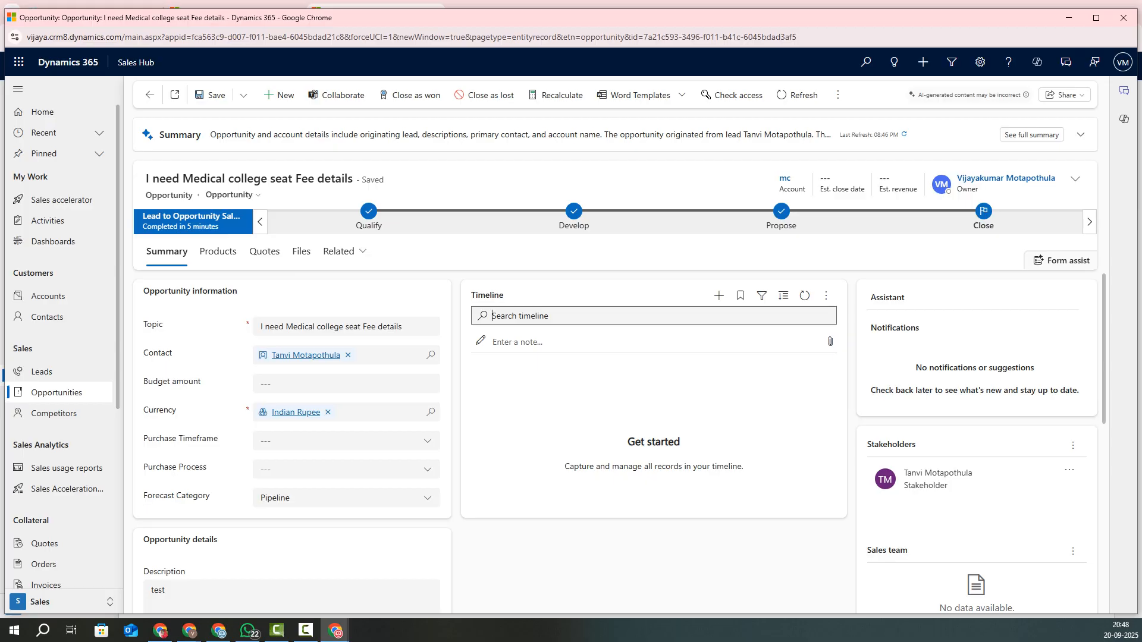
pyautogui.click(719, 295)
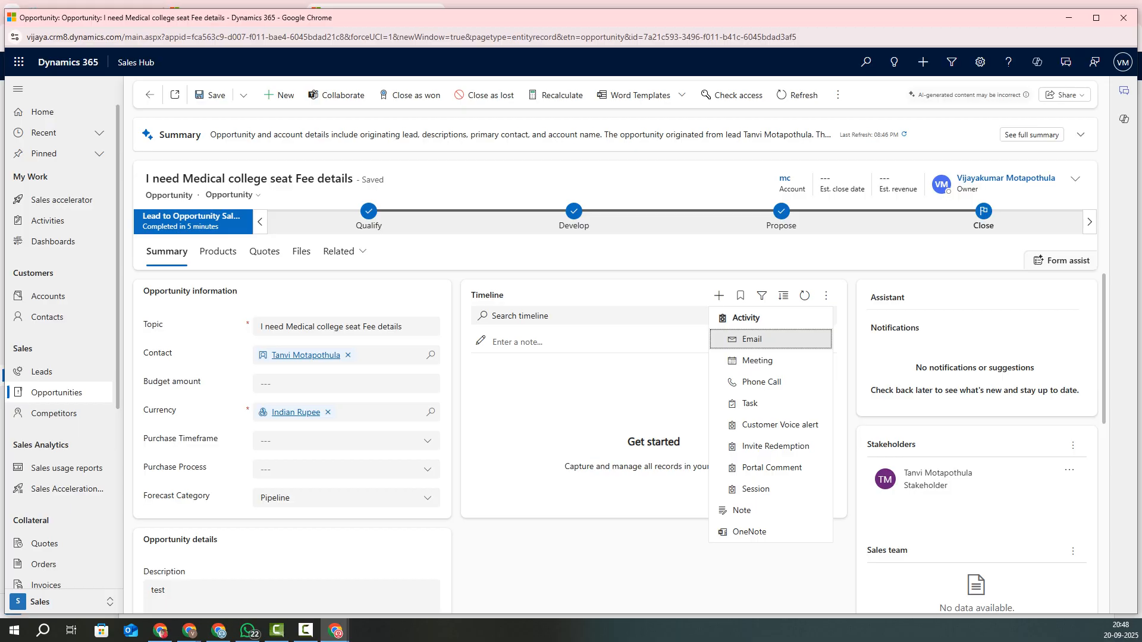
# Step: Start a new Email activity and dismiss the AI form-filling tip
pyautogui.press('Return')
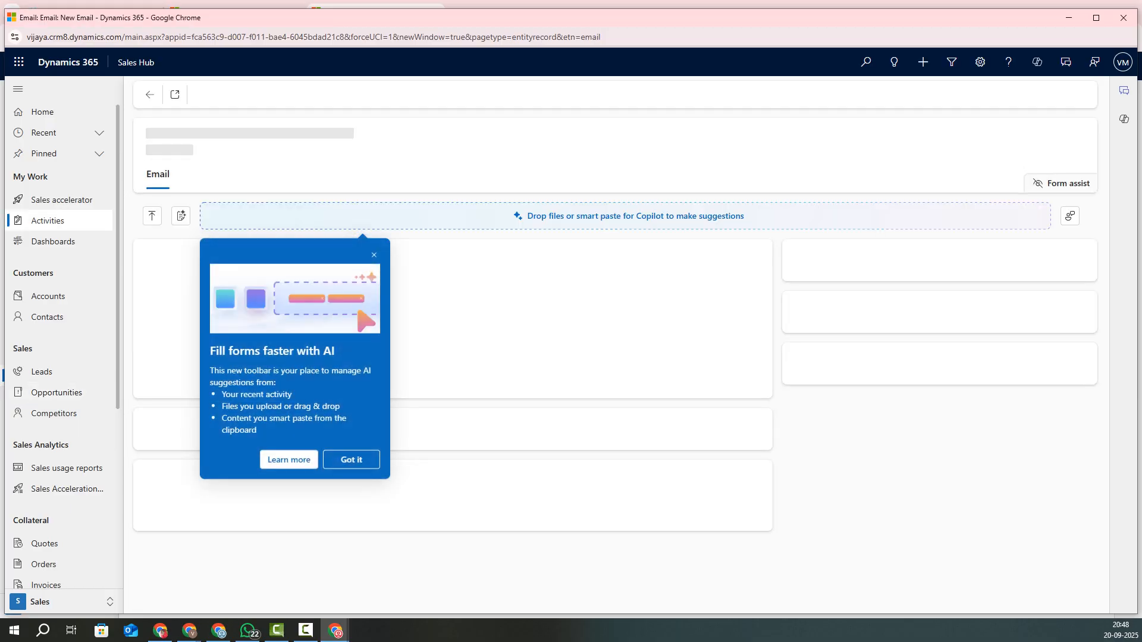
pyautogui.click(352, 462)
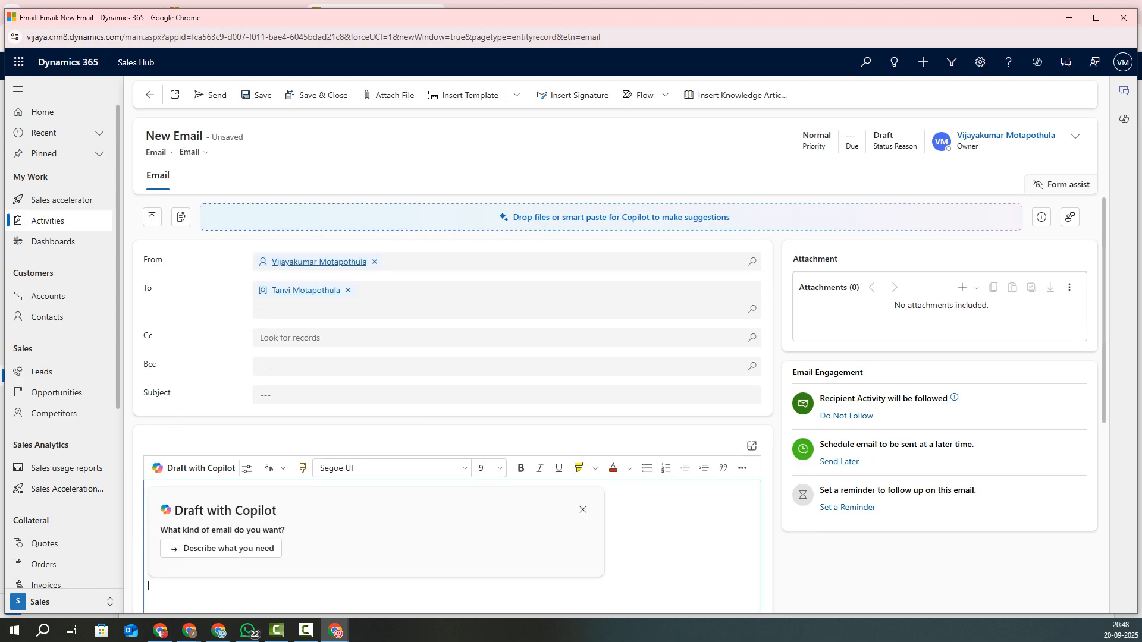
pyautogui.scroll(-3, 381, 416)
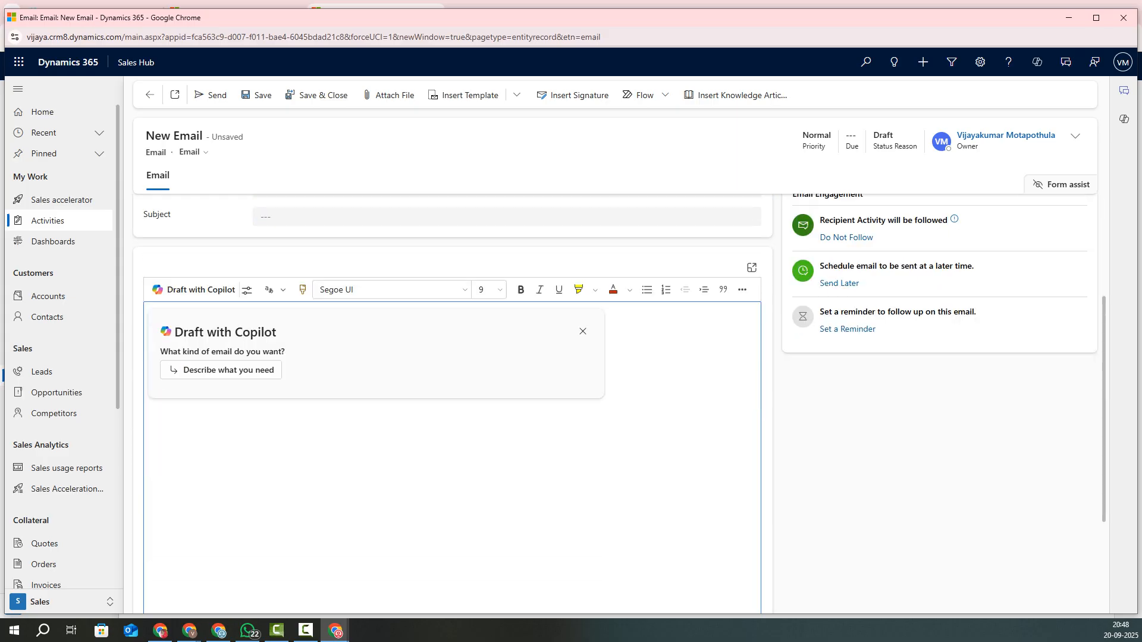
# Step: Write the body: a greeting to the contact, seat allotted after the results, Fee details 100000
pyautogui.write('TG')
pyautogui.write('nvi')
pyautogui.write(',')
pyautogui.press('Return')
pyautogui.write('your medical seat will allow')
pyautogui.press('BackSpace')
pyautogui.write('tted after the d')
pyautogui.press('BackSpace')
pyautogui.write('resu')
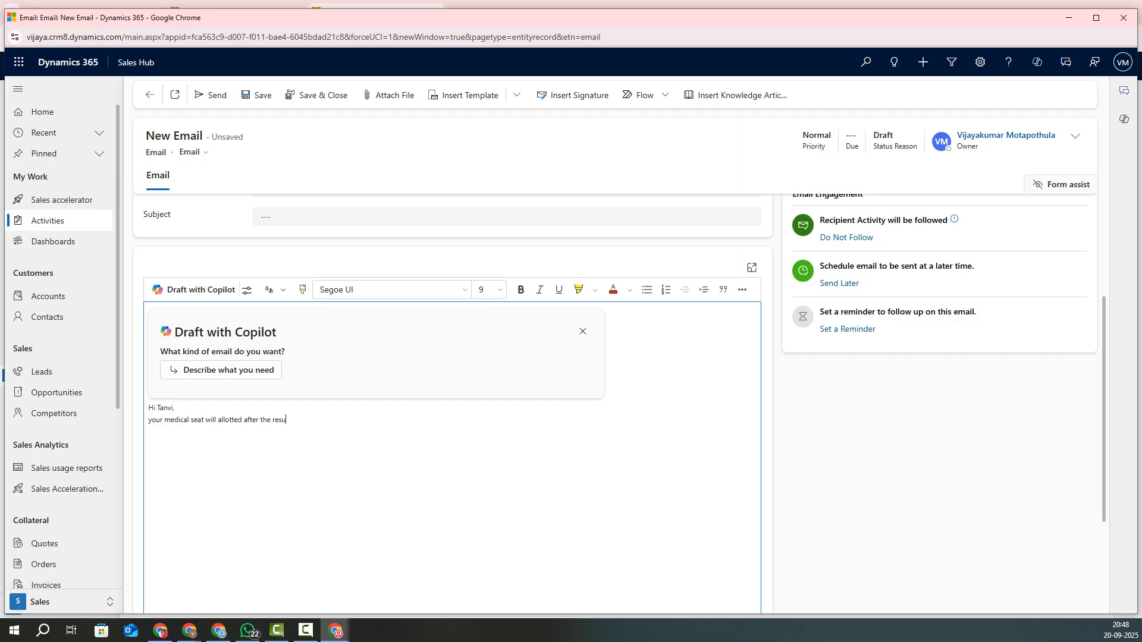
pyautogui.write('lts, ')
pyautogui.write('Fee d')
pyautogui.write('e')
pyautogui.write('tai')
pyautogui.write('ls')
pyautogui.press('Return')
pyautogui.write('100000')
# Step: Paste the email body text into the Copilot prompt and generate a draft
pyautogui.click(221, 370)
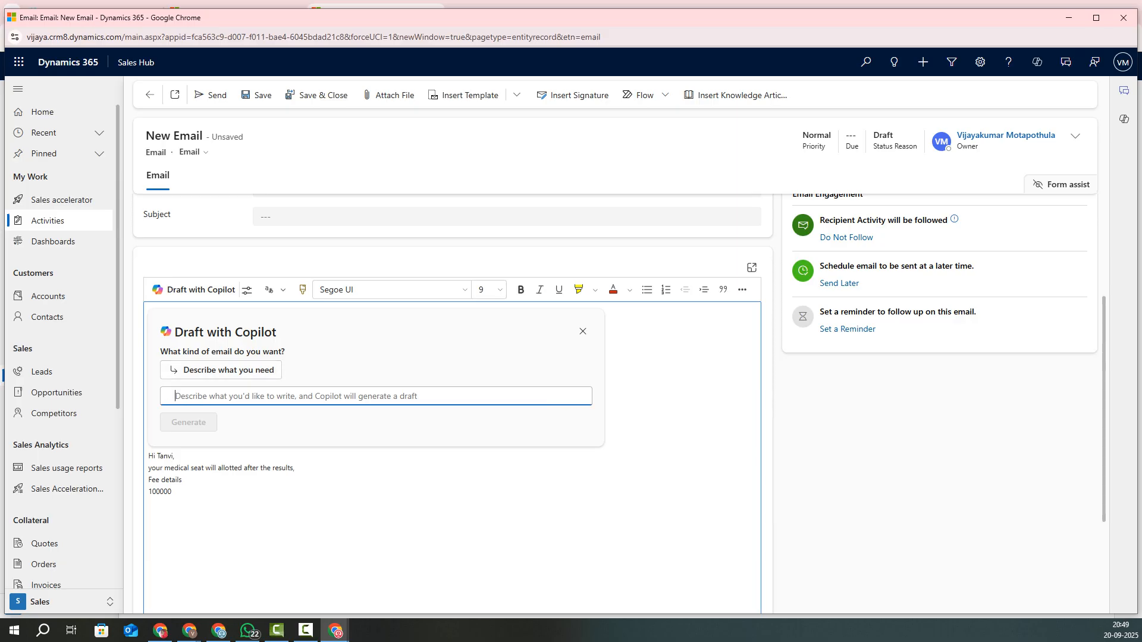
pyautogui.moveTo(169, 491); pyautogui.dragTo(149, 456)
pyautogui.hotkey('ctrl', 'c')
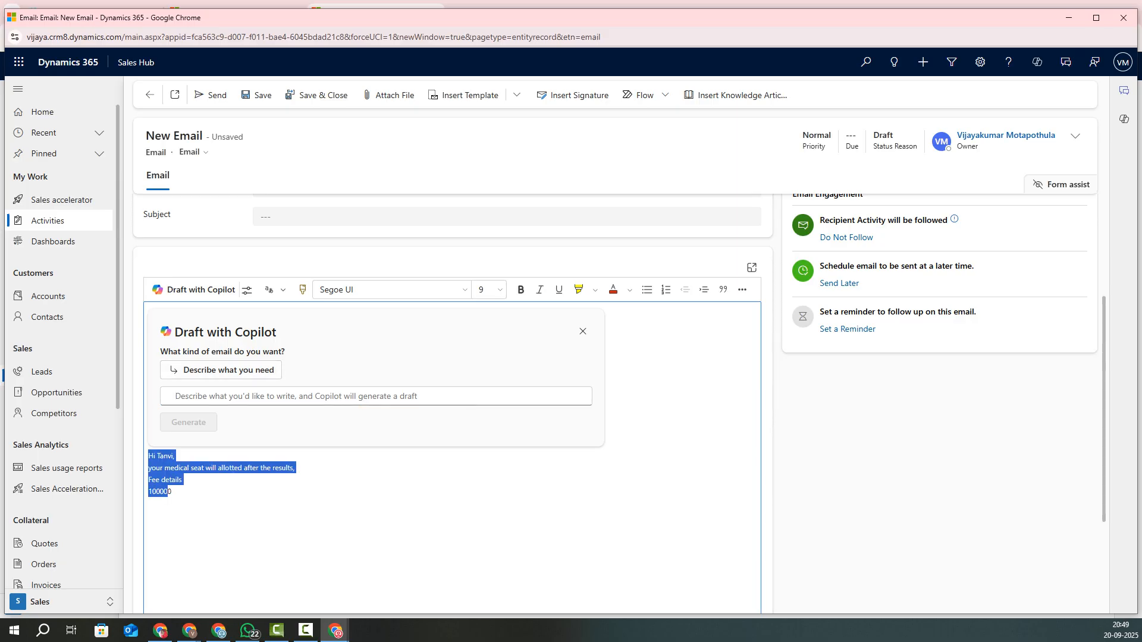
pyautogui.click(376, 396)
pyautogui.hotkey('ctrl', 'v')
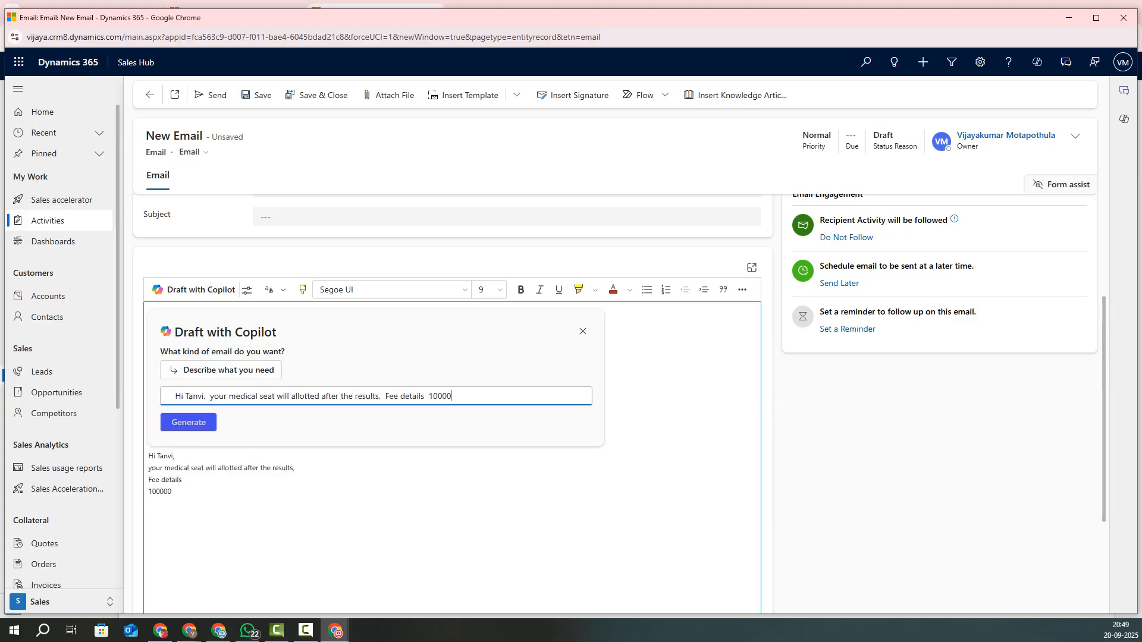
pyautogui.click(188, 422)
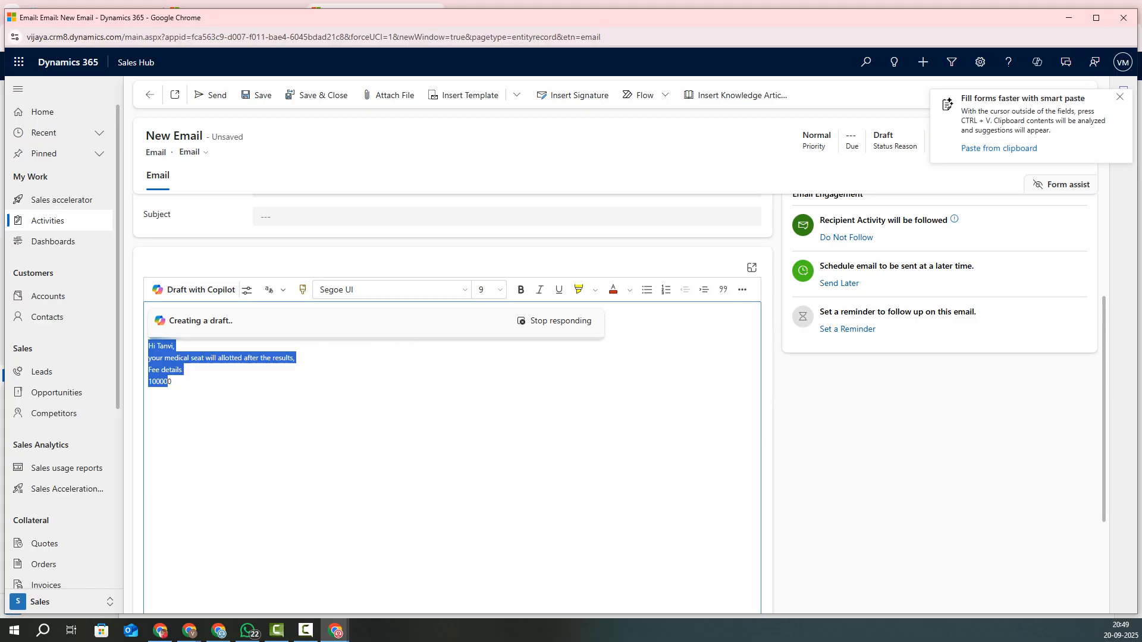
# Step: Review the Copilot draft's seat, fee and follow-up lines, then keep it
pyautogui.scroll(2, 452, 404)
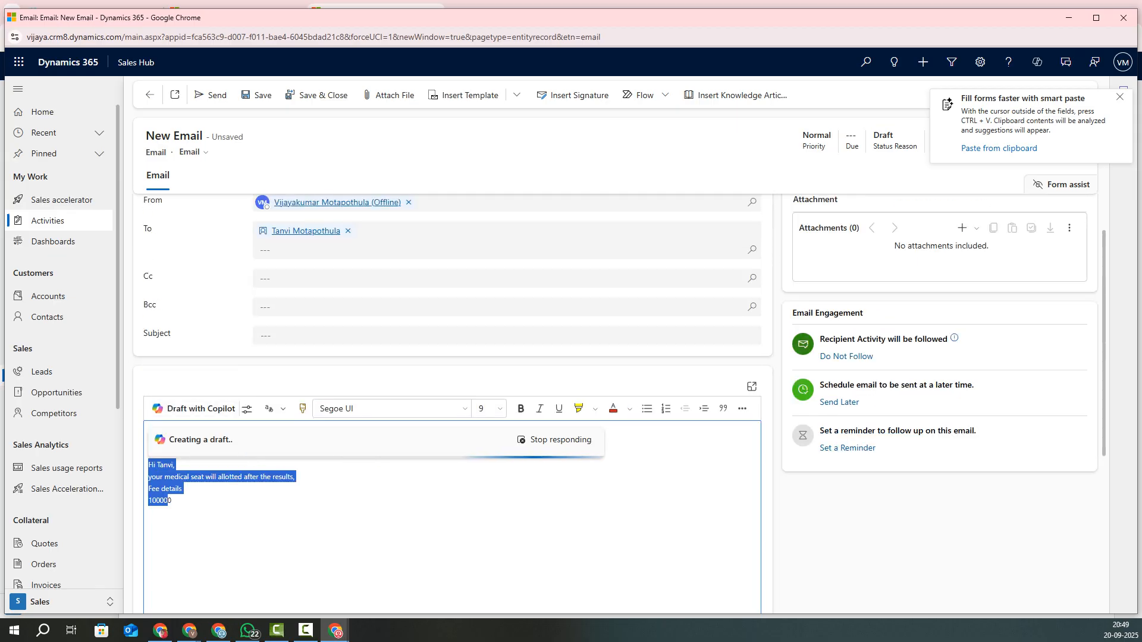
pyautogui.click(172, 500)
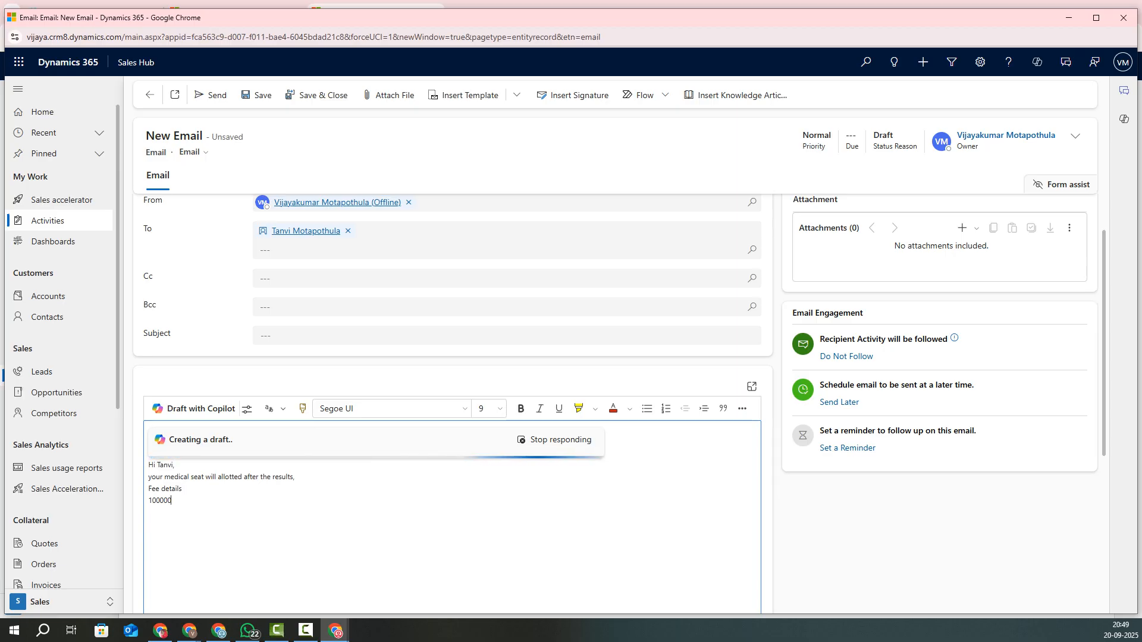
pyautogui.scroll(-1, 452, 405)
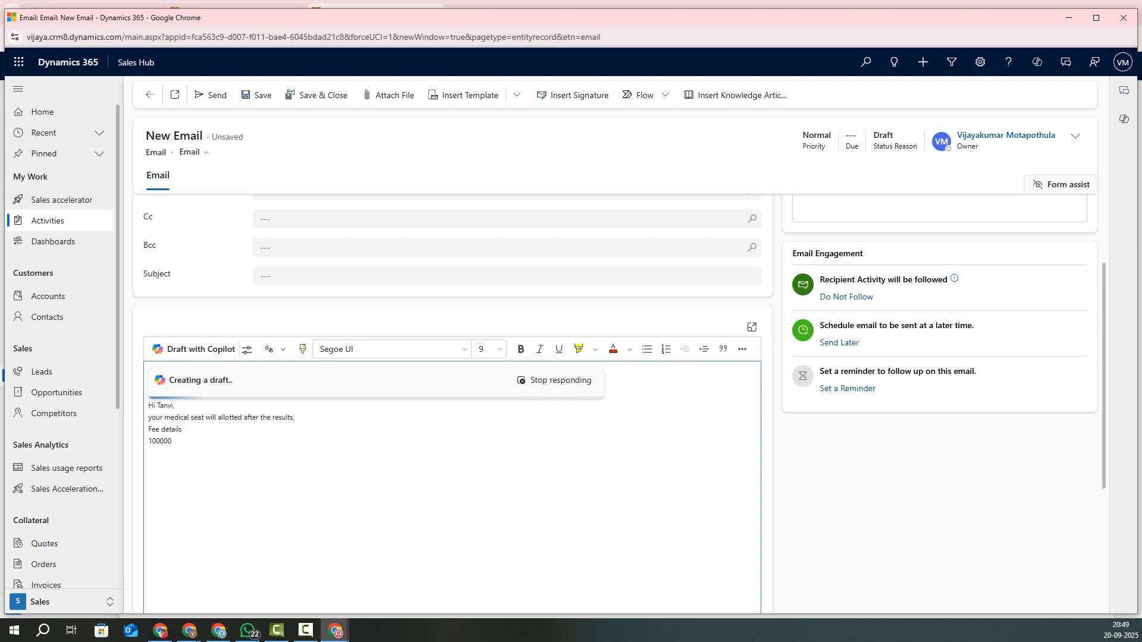
pyautogui.moveTo(149, 398); pyautogui.dragTo(597, 398)
pyautogui.click(596, 399)
pyautogui.moveTo(155, 410); pyautogui.dragTo(266, 409)
pyautogui.click(267, 410)
pyautogui.moveTo(148, 434); pyautogui.dragTo(412, 433)
pyautogui.click(412, 434)
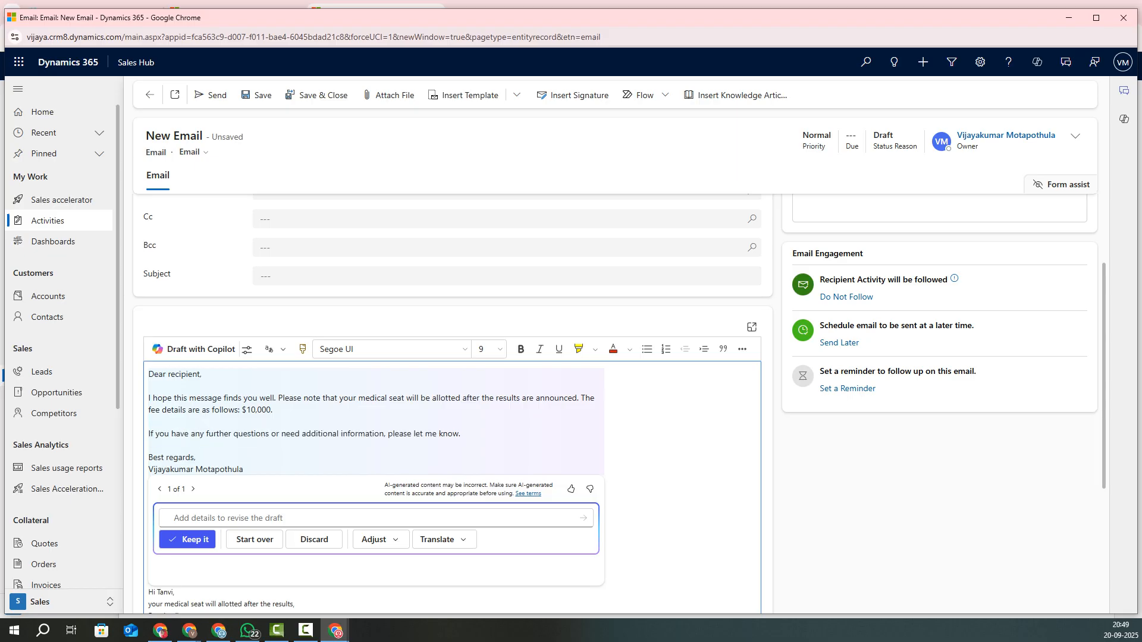
pyautogui.scroll(-2, 393, 425)
pyautogui.click(186, 420)
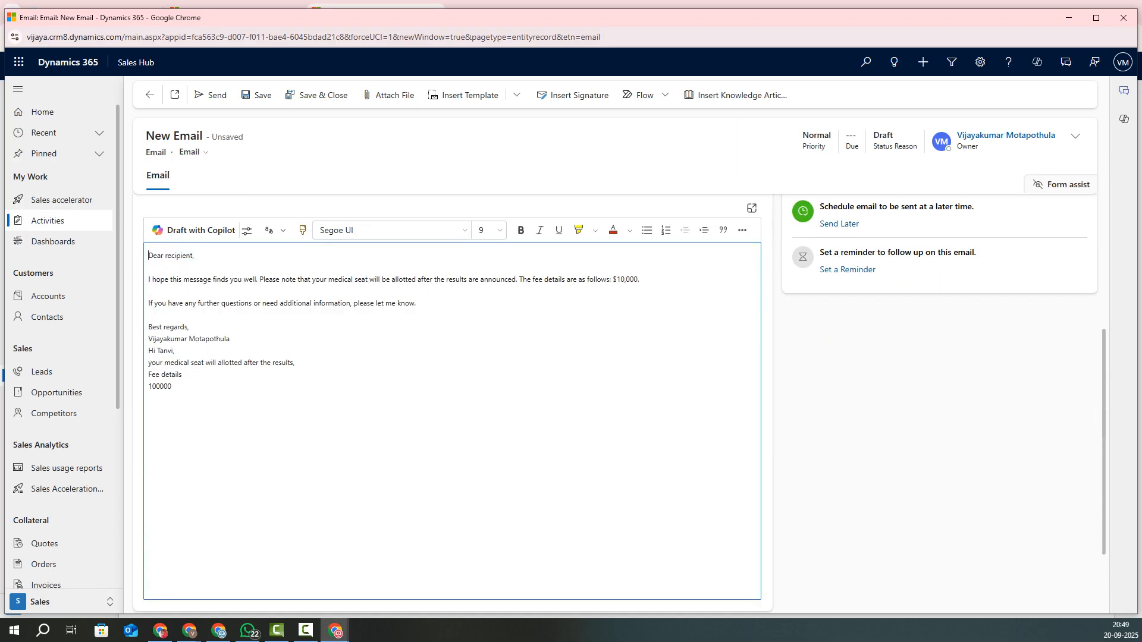
# Step: Send the fee details email
pyautogui.moveTo(148, 255); pyautogui.dragTo(189, 388)
pyautogui.scroll(4, 189, 387)
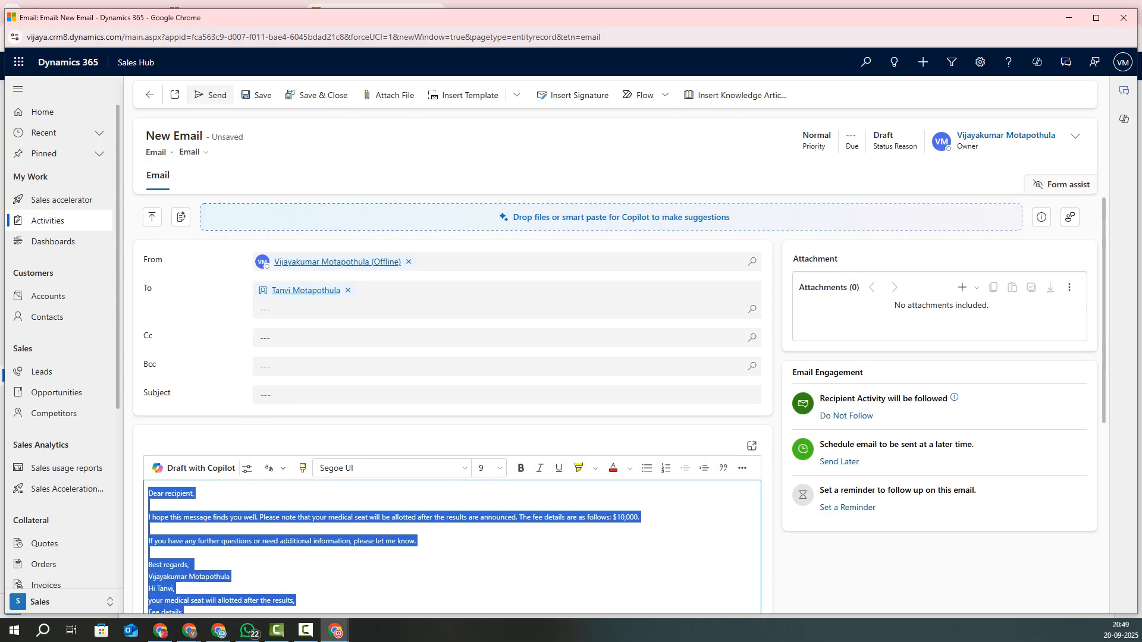
pyautogui.click(211, 95)
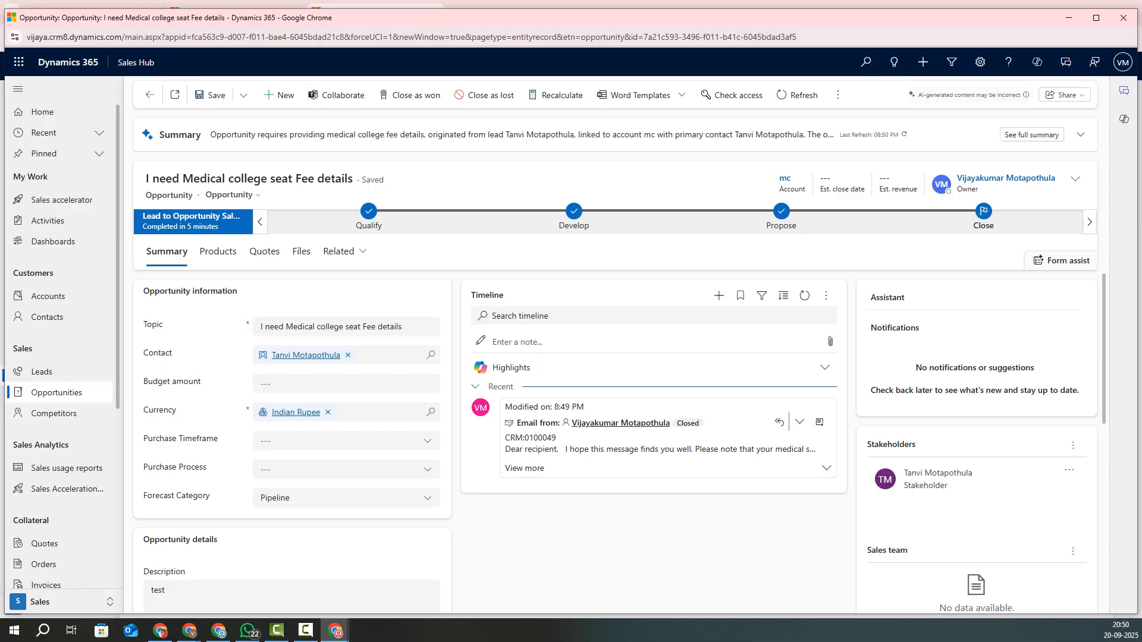
# Step: Log a phone call activity with subject 'Phone call' on the opportunity's timeline and save it
pyautogui.moveTo(510, 437); pyautogui.dragTo(544, 468)
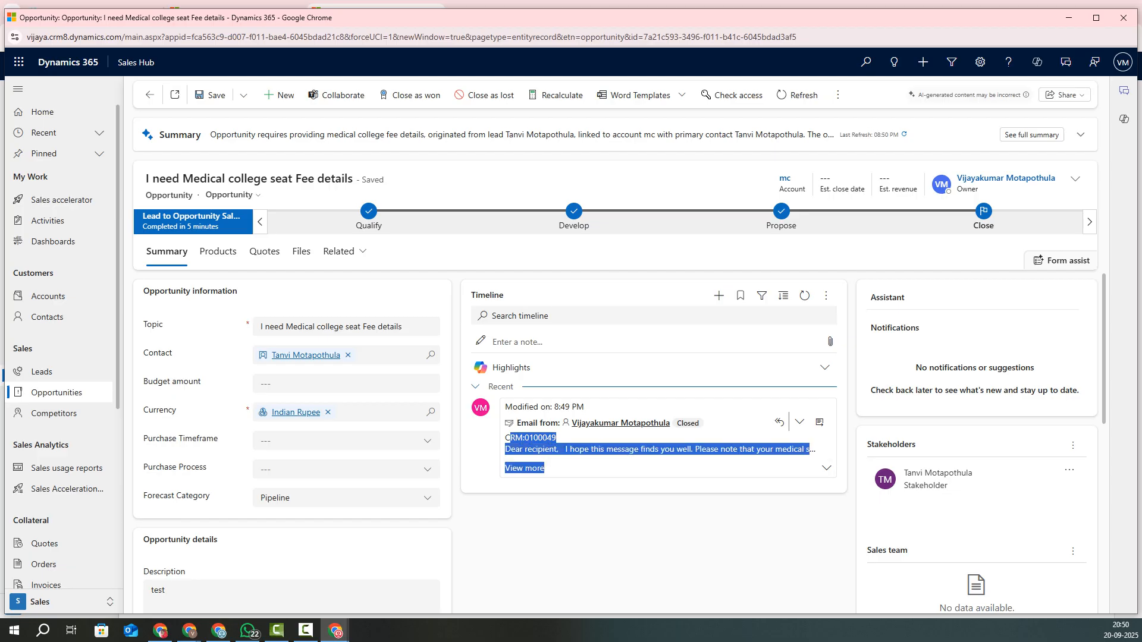
pyautogui.click(718, 296)
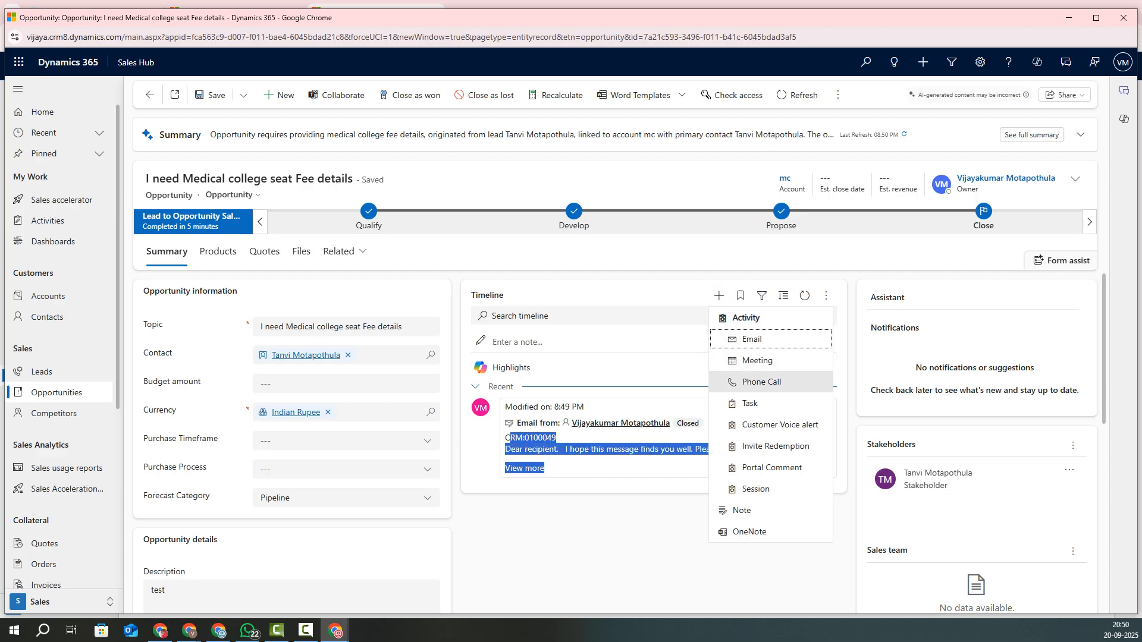
pyautogui.click(762, 383)
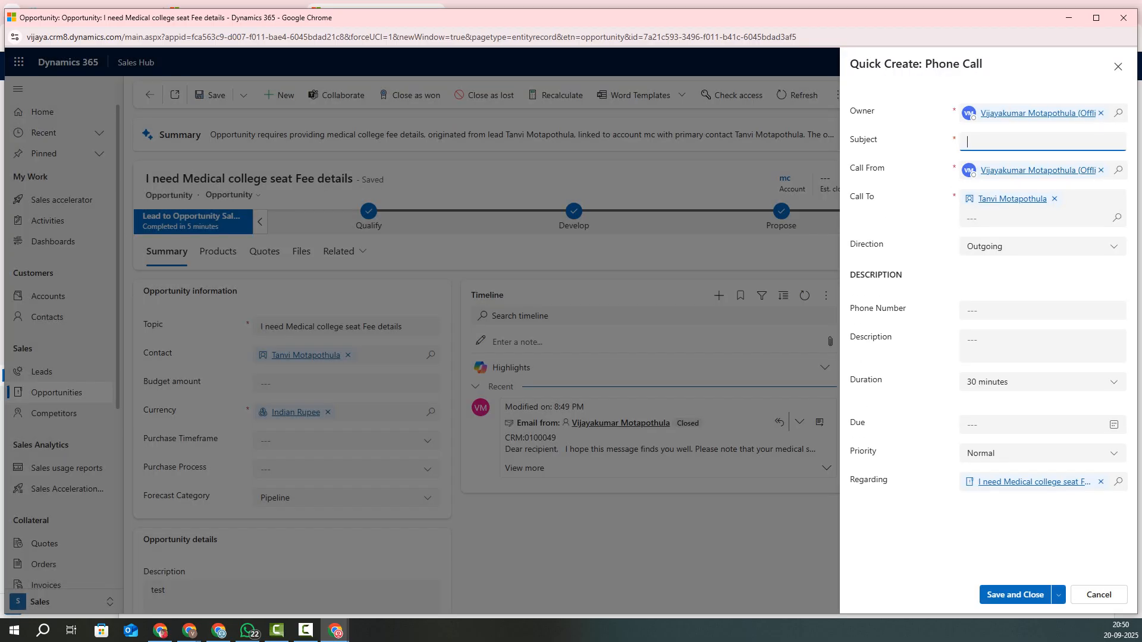
pyautogui.write('Phone call')
pyautogui.click(1015, 595)
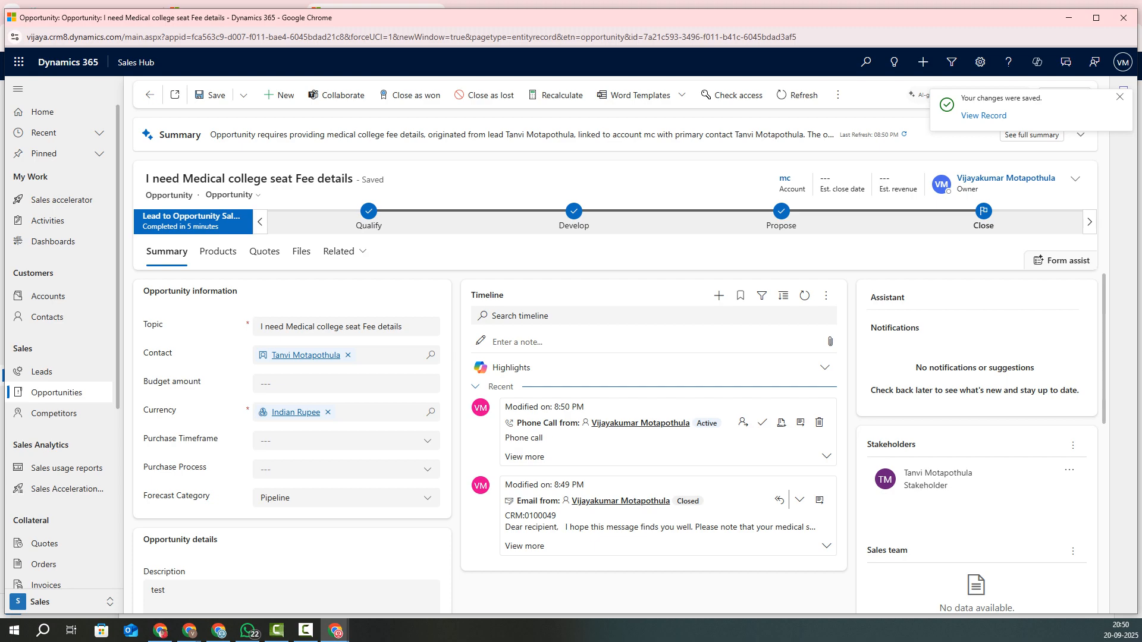
# Step: Point out the timeline's email and phone call entries and the new activity types
pyautogui.doubleClick(487, 296)
pyautogui.moveTo(512, 485); pyautogui.dragTo(560, 501)
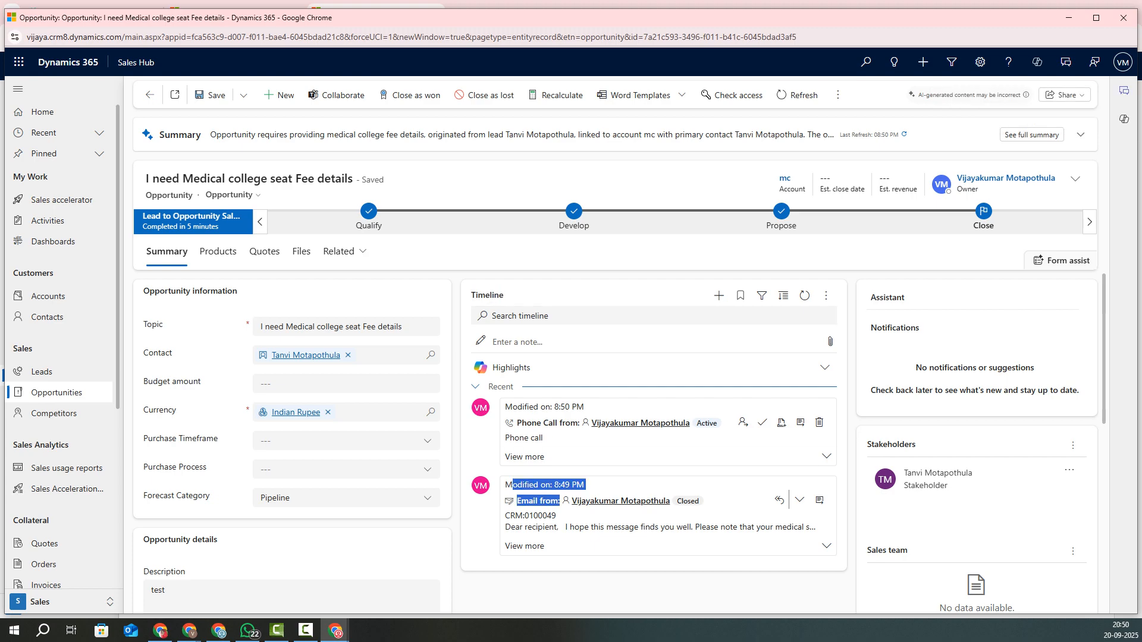
pyautogui.moveTo(505, 407); pyautogui.dragTo(559, 423)
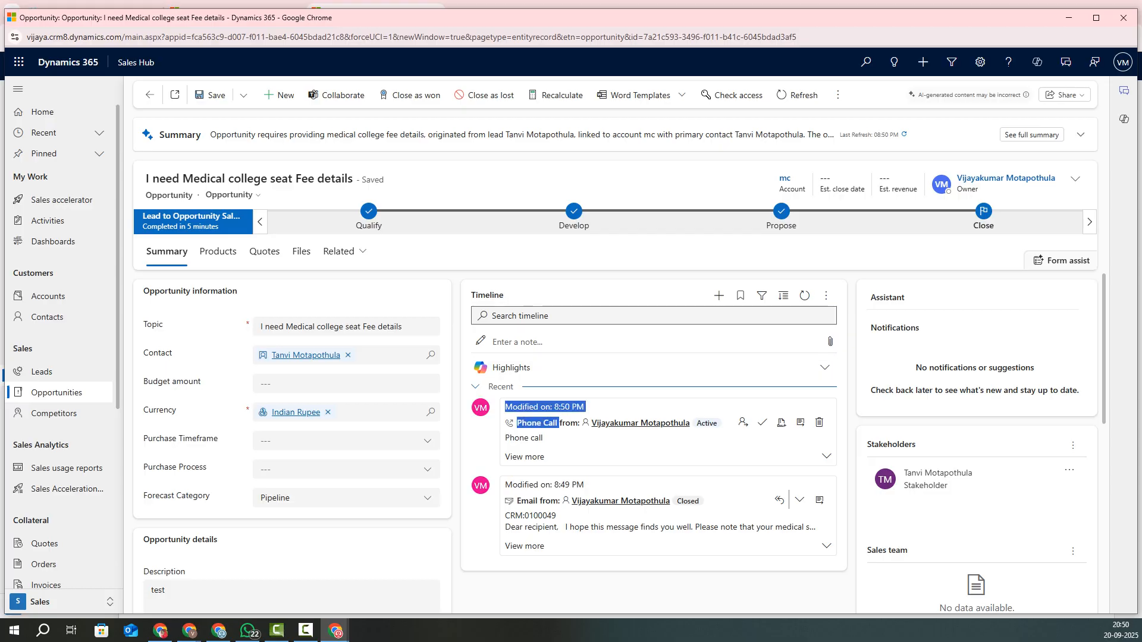
pyautogui.click(720, 295)
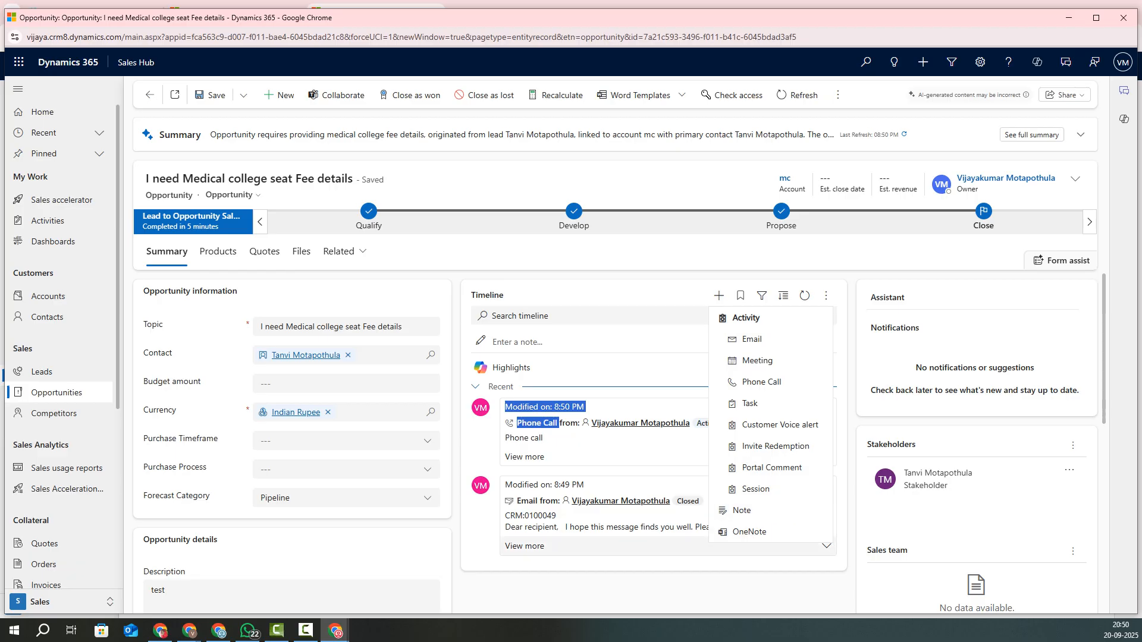
# Step: Expand and read the full sent email, then return to My Open Opportunities
pyautogui.click(669, 547)
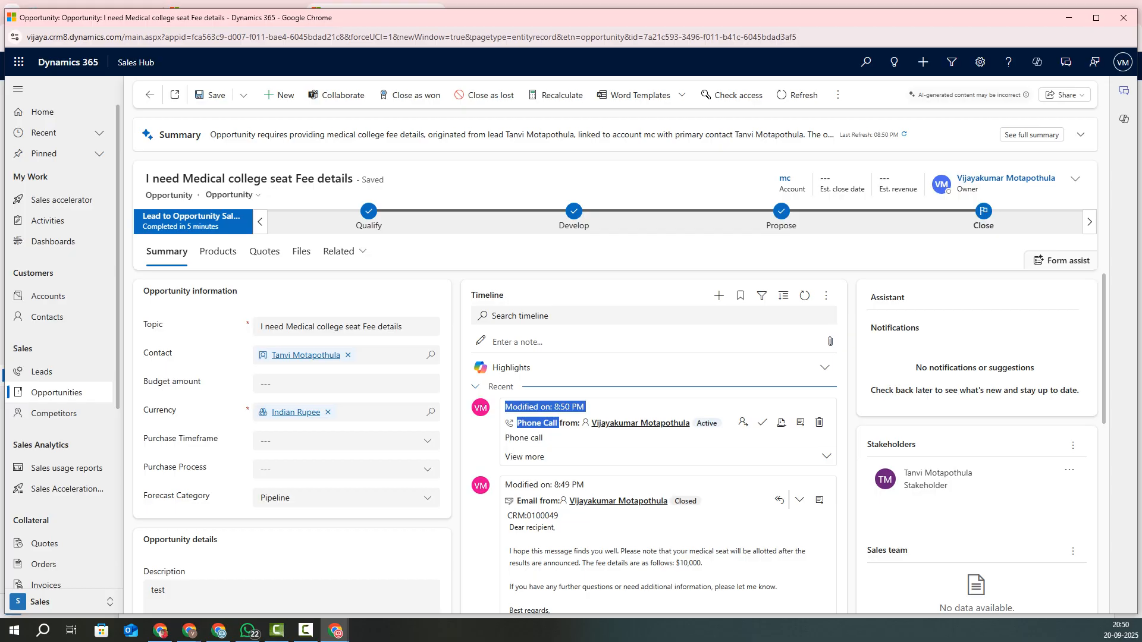
pyautogui.scroll(-4, 619, 441)
pyautogui.scroll(4, 619, 440)
pyautogui.scroll(-2, 618, 440)
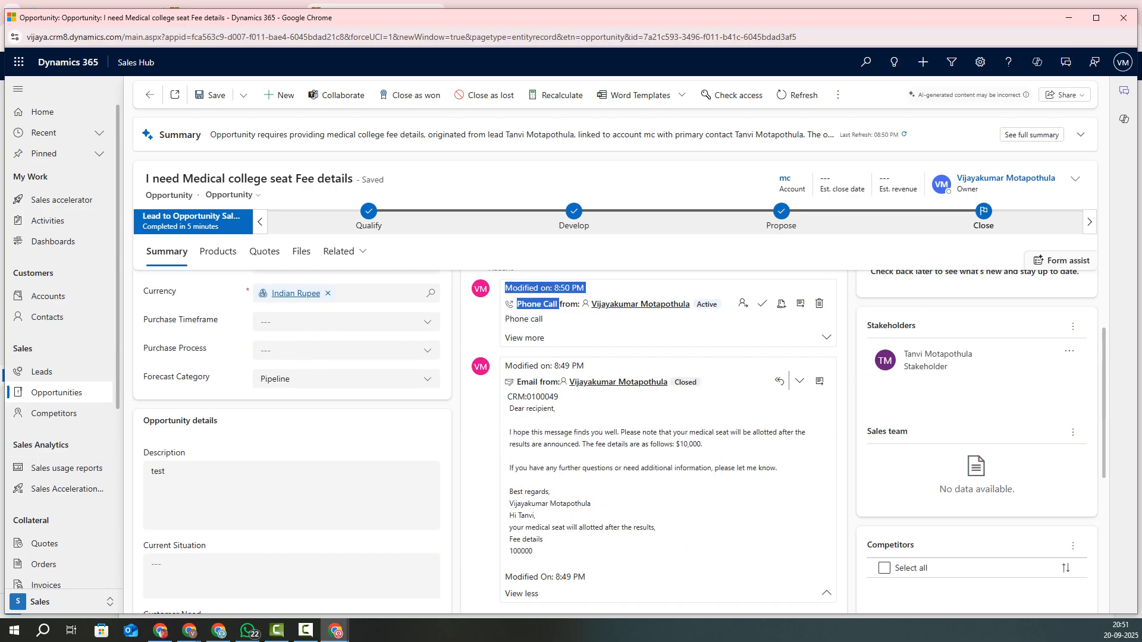
pyautogui.scroll(1, 619, 441)
pyautogui.scroll(1, 619, 441)
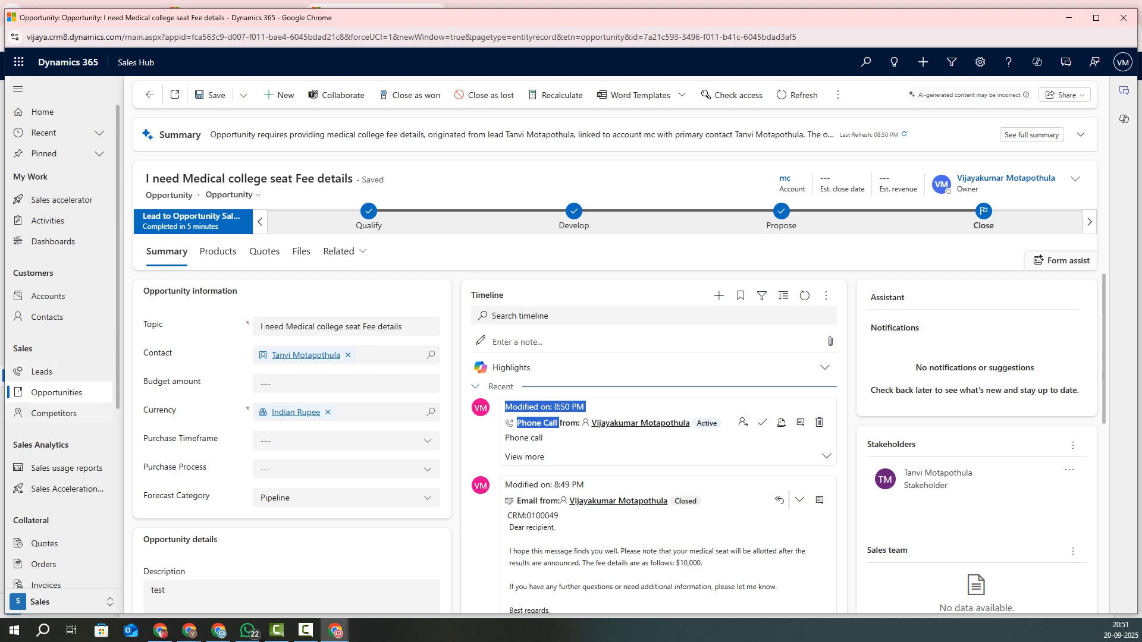
pyautogui.click(59, 394)
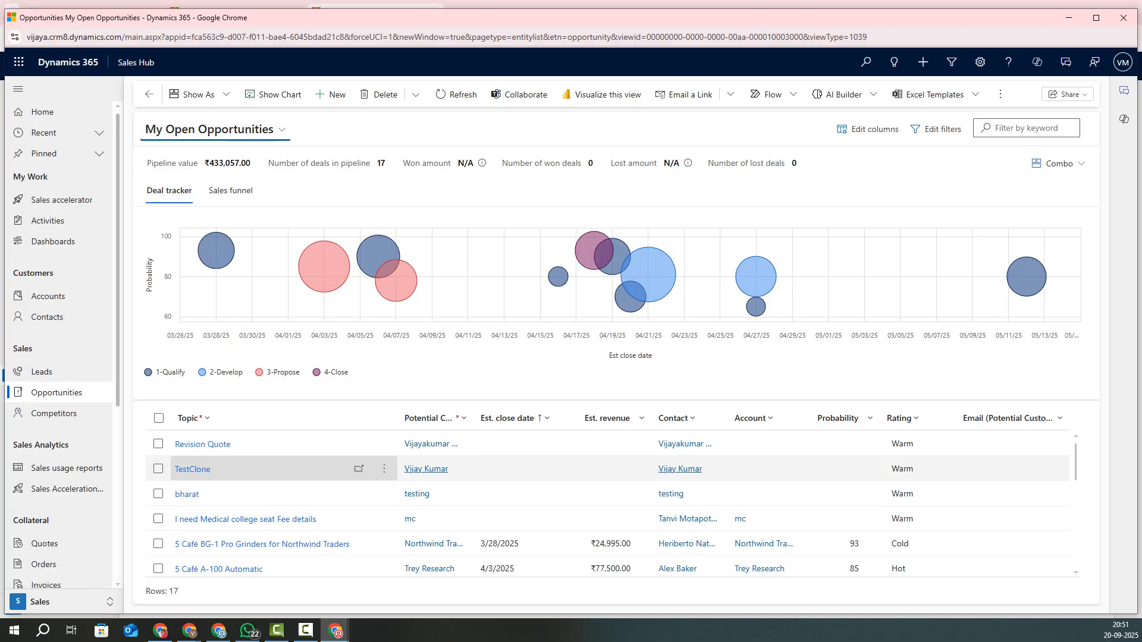
# Step: Filter My Open Opportunities to the medical college seat deal and bring up the sales notes
pyautogui.scroll(-1, 274, 467)
pyautogui.scroll(-3, 274, 461)
pyautogui.scroll(3, 274, 461)
pyautogui.scroll(1, 273, 461)
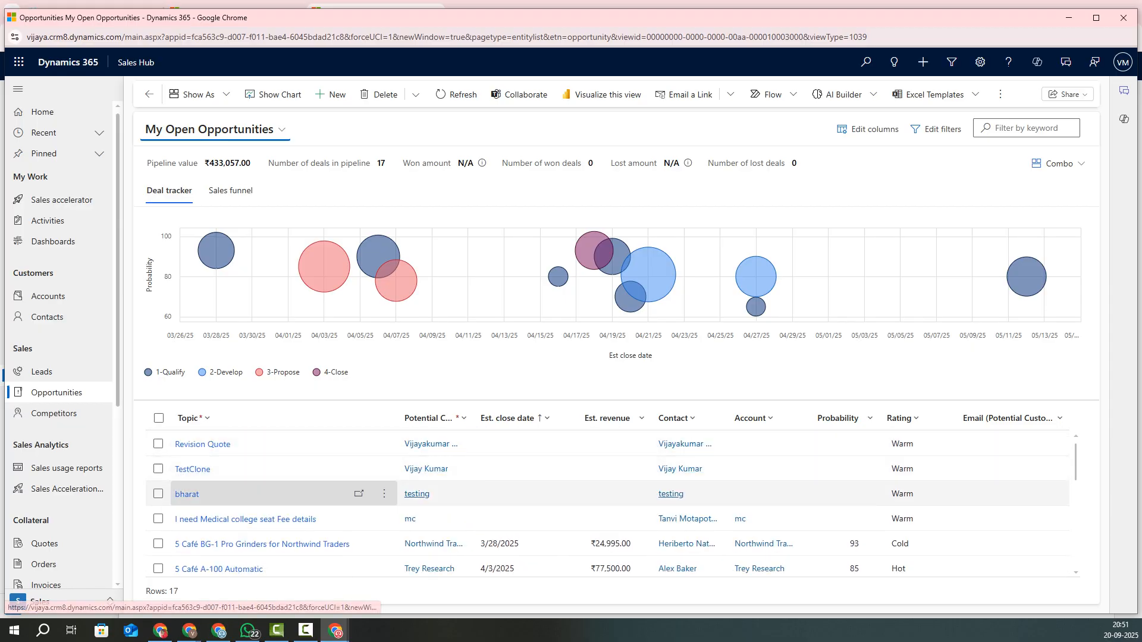
pyautogui.click(42, 372)
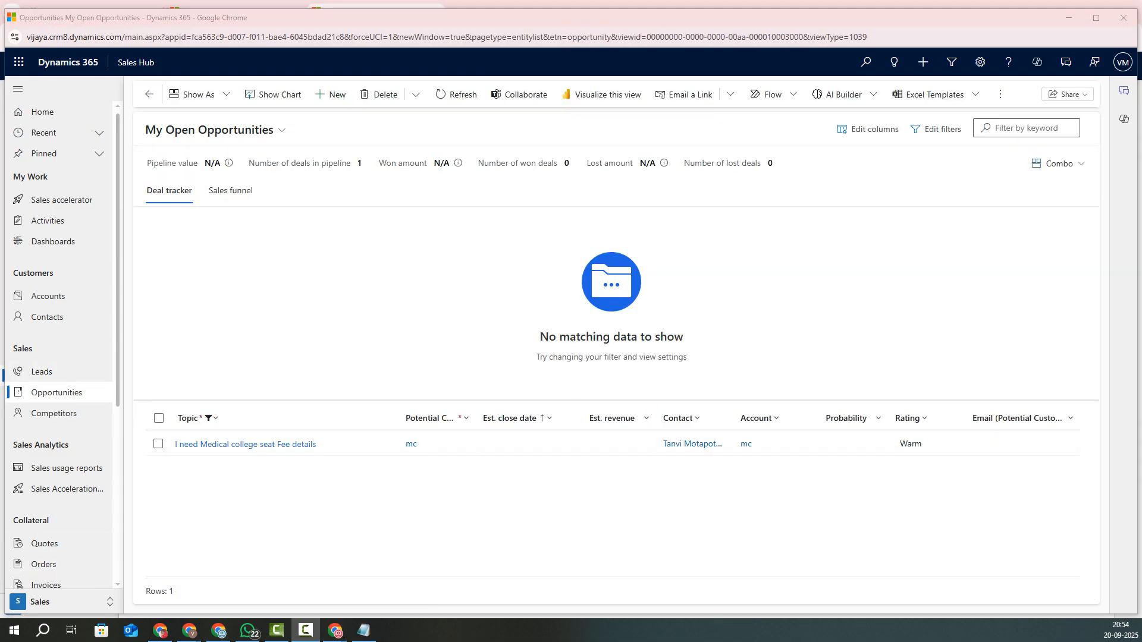
pyautogui.click(363, 631)
pyautogui.click(457, 246)
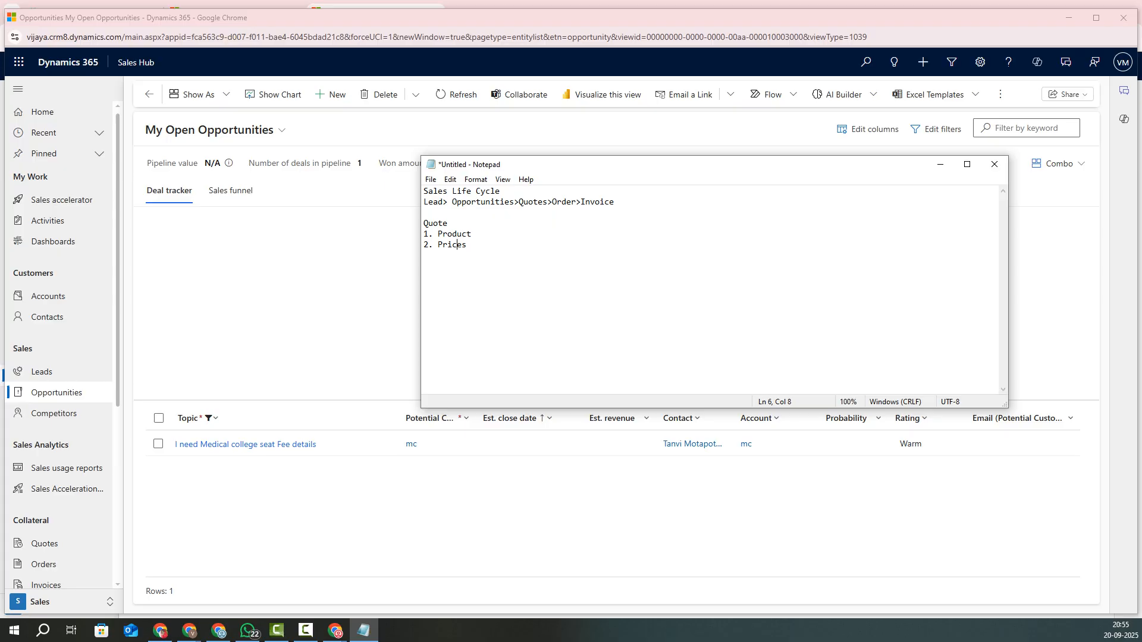
# Step: Walk through the Lead, Opportunities and Quotes stages of the sales life cycle notes
pyautogui.moveTo(439, 202); pyautogui.dragTo(423, 202)
pyautogui.moveTo(520, 202); pyautogui.dragTo(452, 202)
pyautogui.moveTo(548, 202)
pyautogui.mouseDown()
pyautogui.moveTo(514, 202)
pyautogui.moveTo(542, 202)
pyautogui.mouseUp()
pyautogui.moveTo(613, 203); pyautogui.dragTo(424, 202)
pyautogui.click(424, 213)
pyautogui.moveTo(613, 202); pyautogui.dragTo(423, 192)
pyautogui.click(449, 223)
# Step: Highlight the Quote items Product and Prices, then minimize Notepad and select the opportunity row
pyautogui.moveTo(424, 203); pyautogui.dragTo(514, 203)
pyautogui.doubleClick(533, 202)
pyautogui.moveTo(472, 233)
pyautogui.mouseDown()
pyautogui.moveTo(428, 244)
pyautogui.moveTo(471, 234)
pyautogui.moveTo(440, 245)
pyautogui.moveTo(467, 245)
pyautogui.mouseUp()
pyautogui.click(469, 245)
pyautogui.click(940, 164)
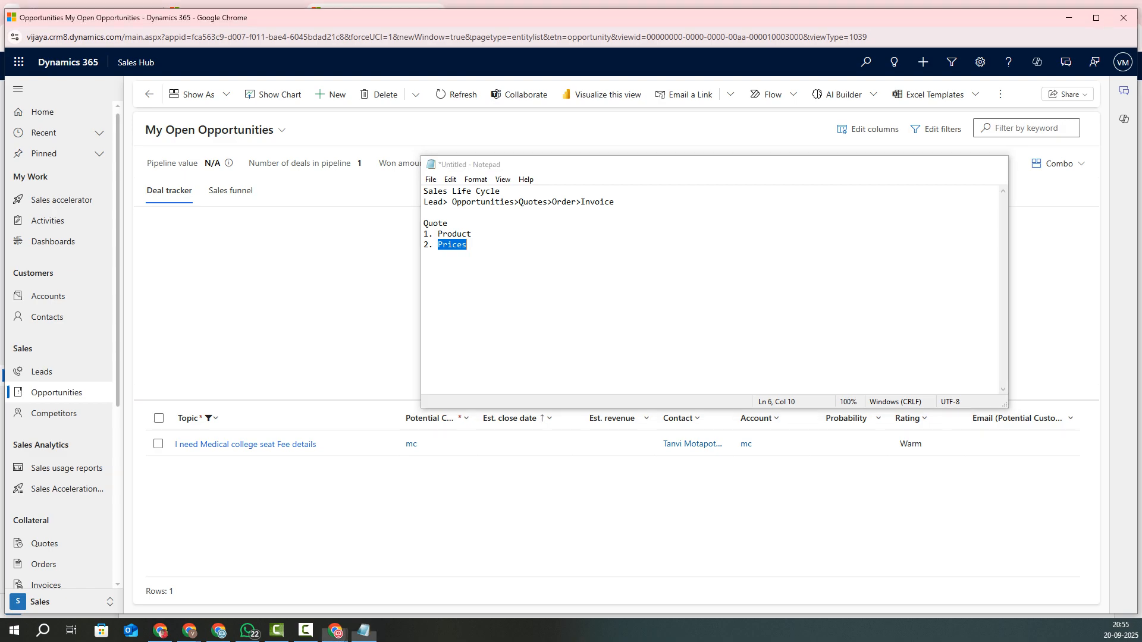
pyautogui.click(243, 445)
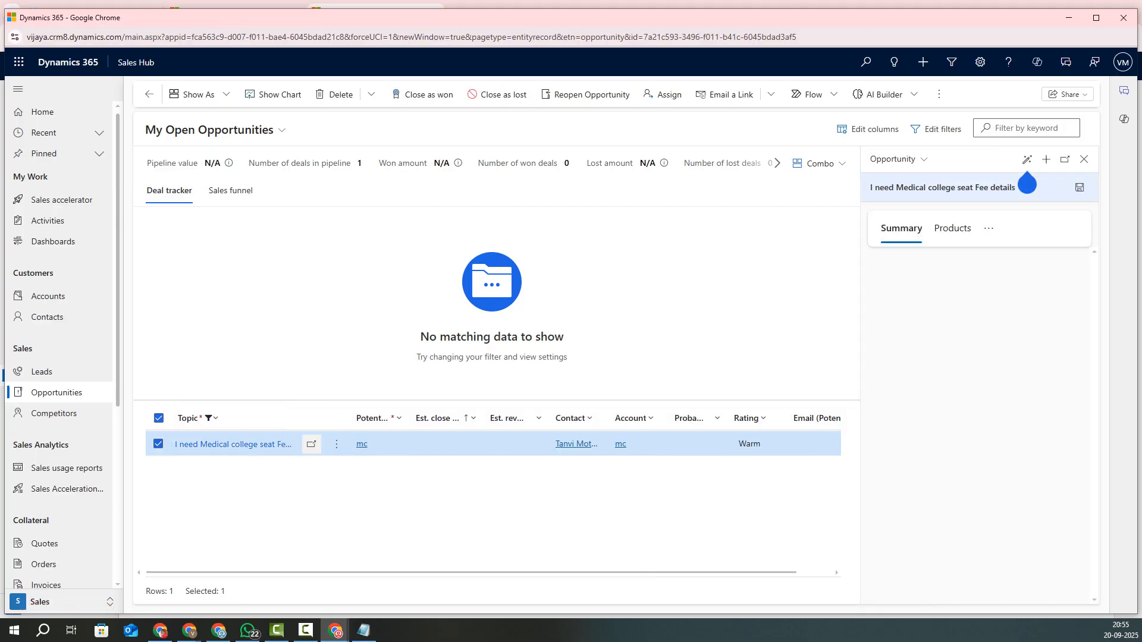
# Step: Open the full medical college seat opportunity record and show its Products section
pyautogui.click(1028, 185)
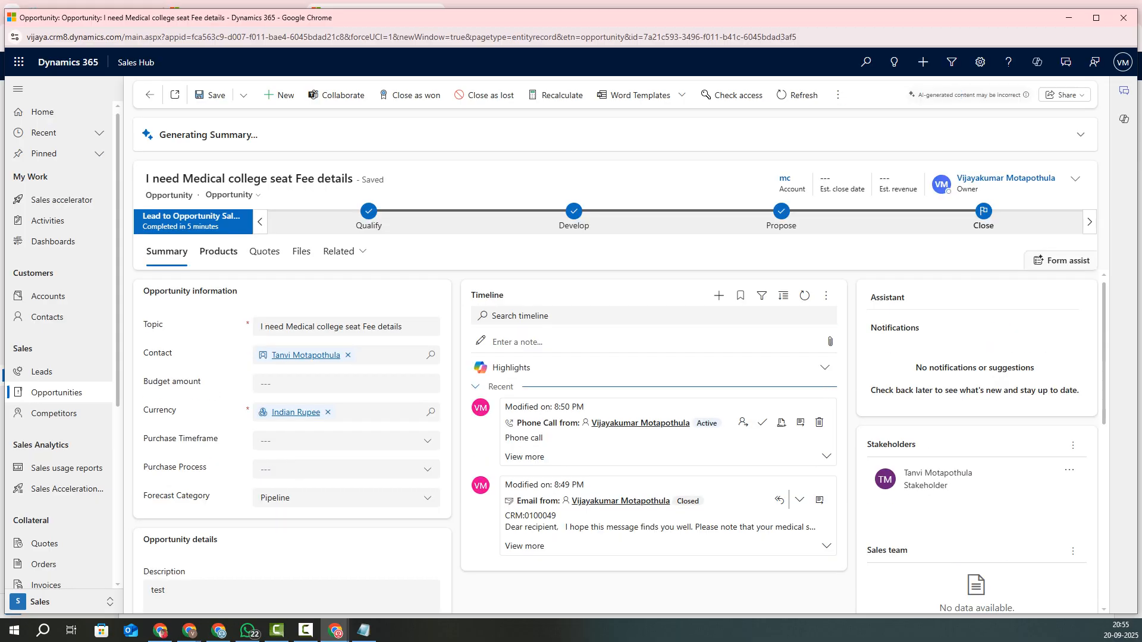
pyautogui.click(218, 252)
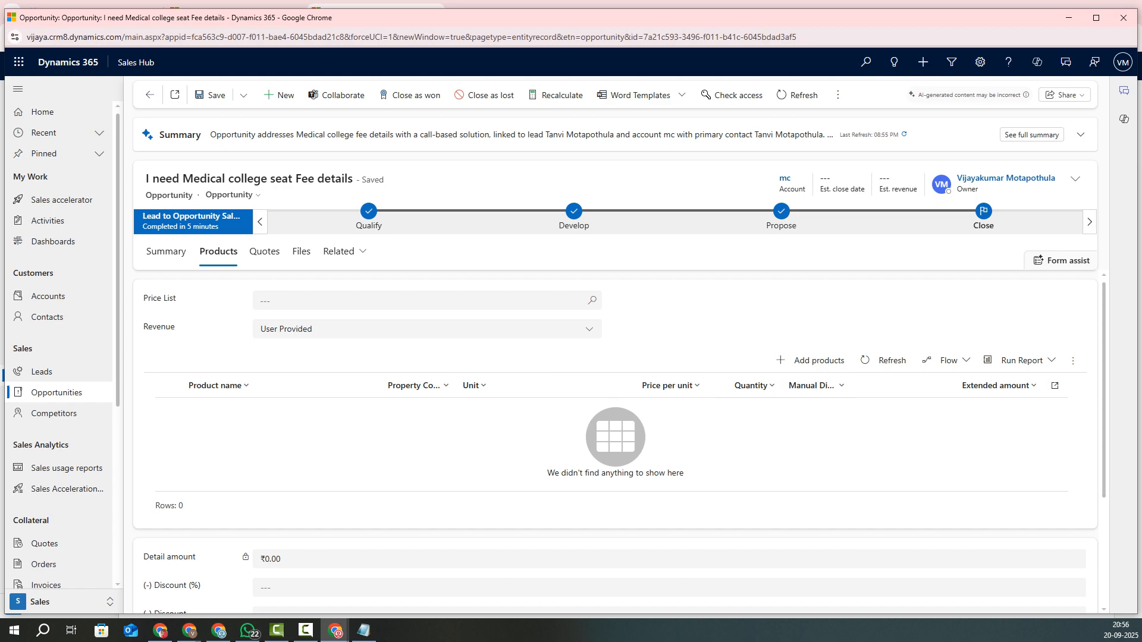
# Step: Set the price list to Contoso Coffee Price List and keep revenue as User Provided
pyautogui.click(427, 300)
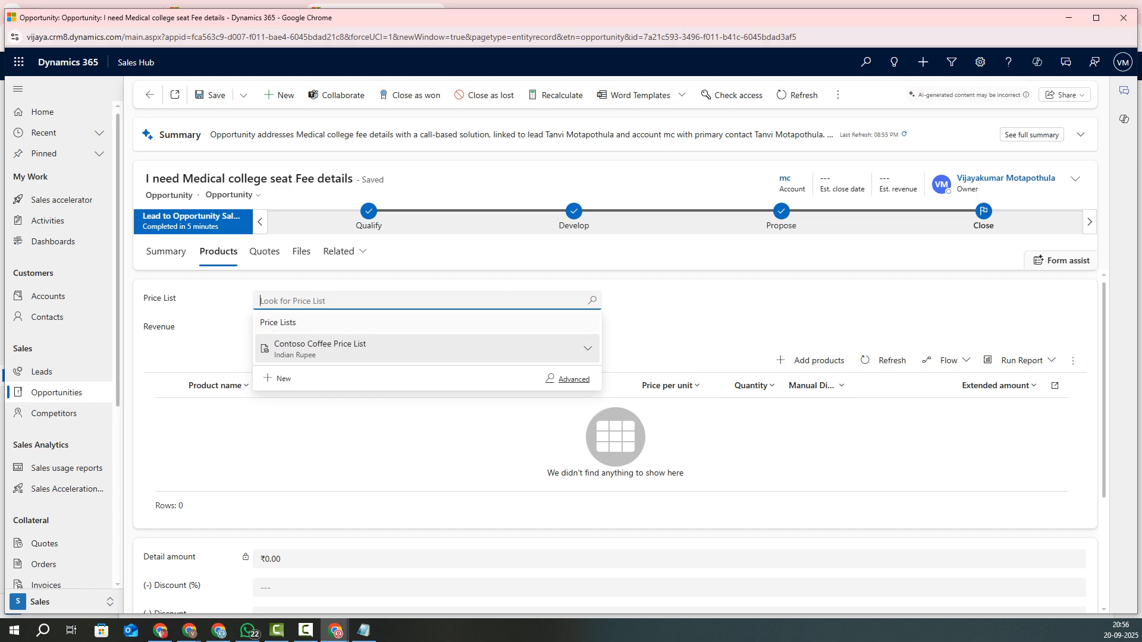
pyautogui.click(320, 348)
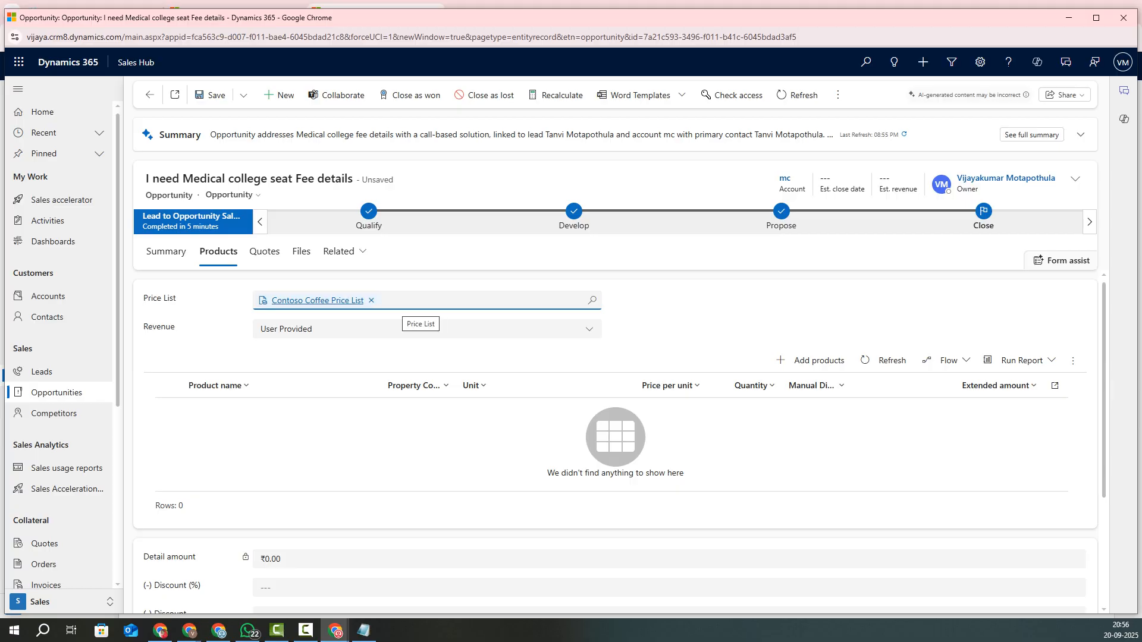
pyautogui.click(410, 329)
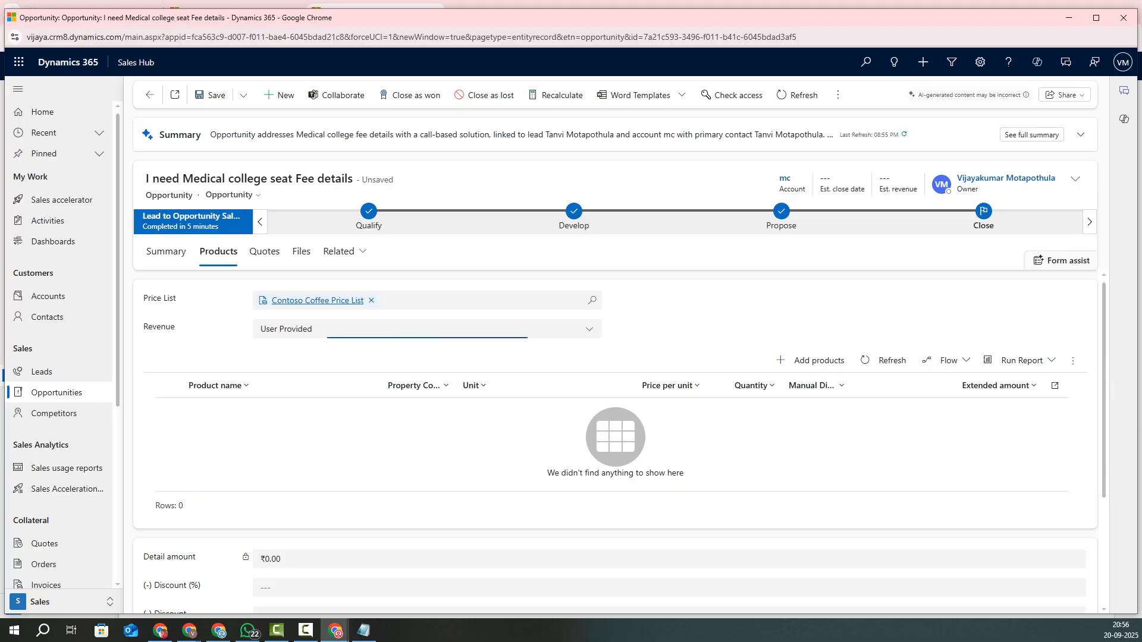
pyautogui.click(669, 335)
pyautogui.scroll(-3, 615, 443)
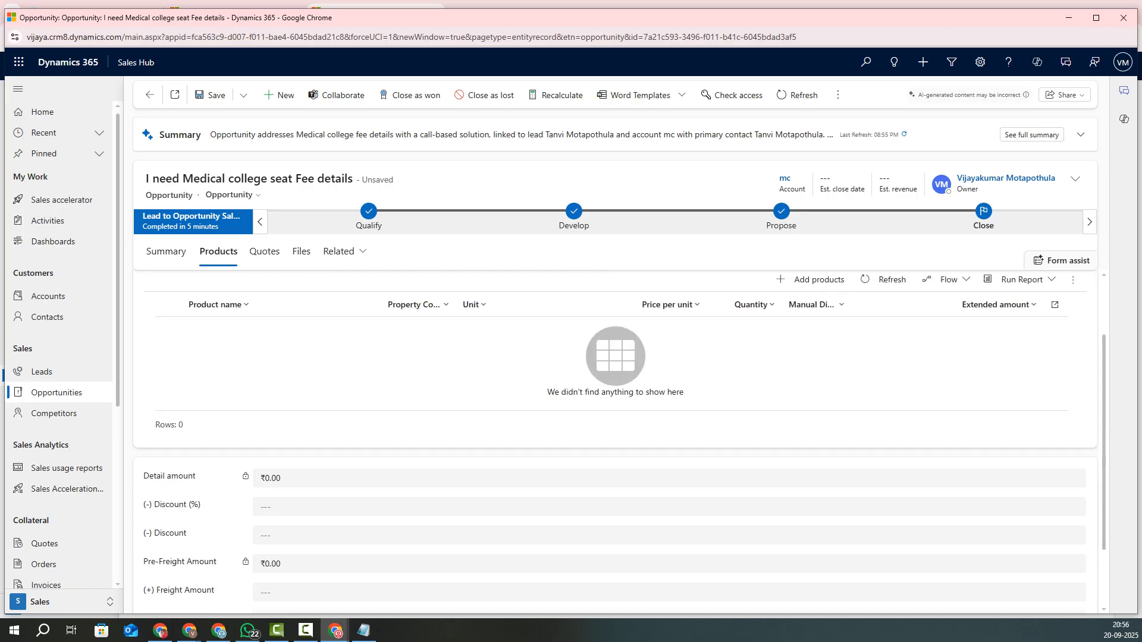
pyautogui.scroll(3, 615, 444)
pyautogui.scroll(-2, 615, 443)
pyautogui.scroll(-1, 615, 443)
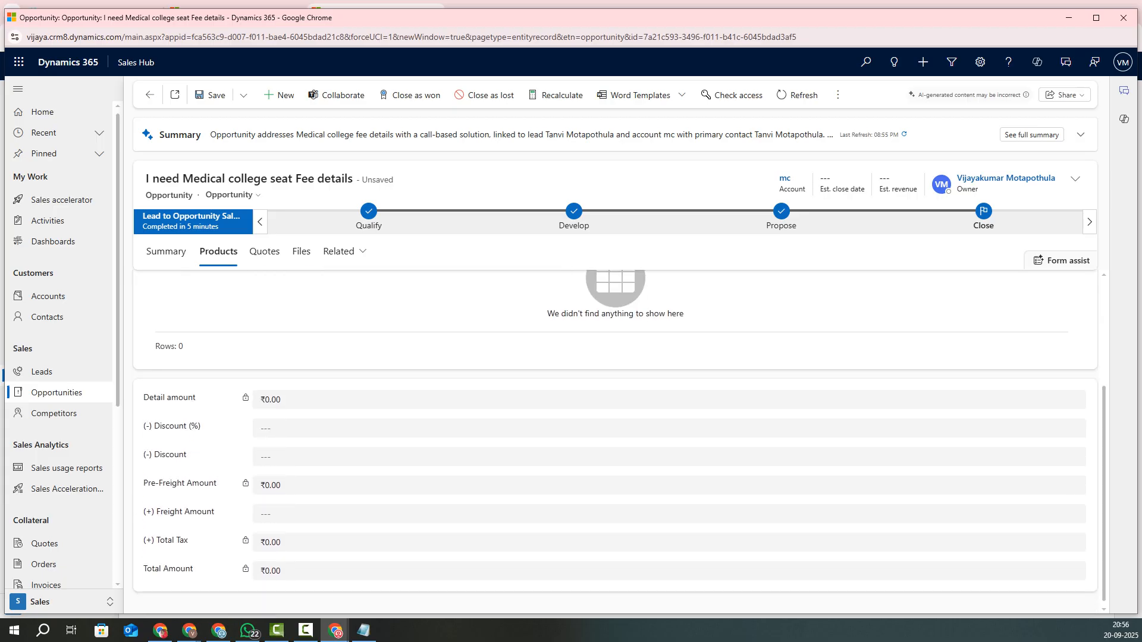
pyautogui.scroll(3, 615, 443)
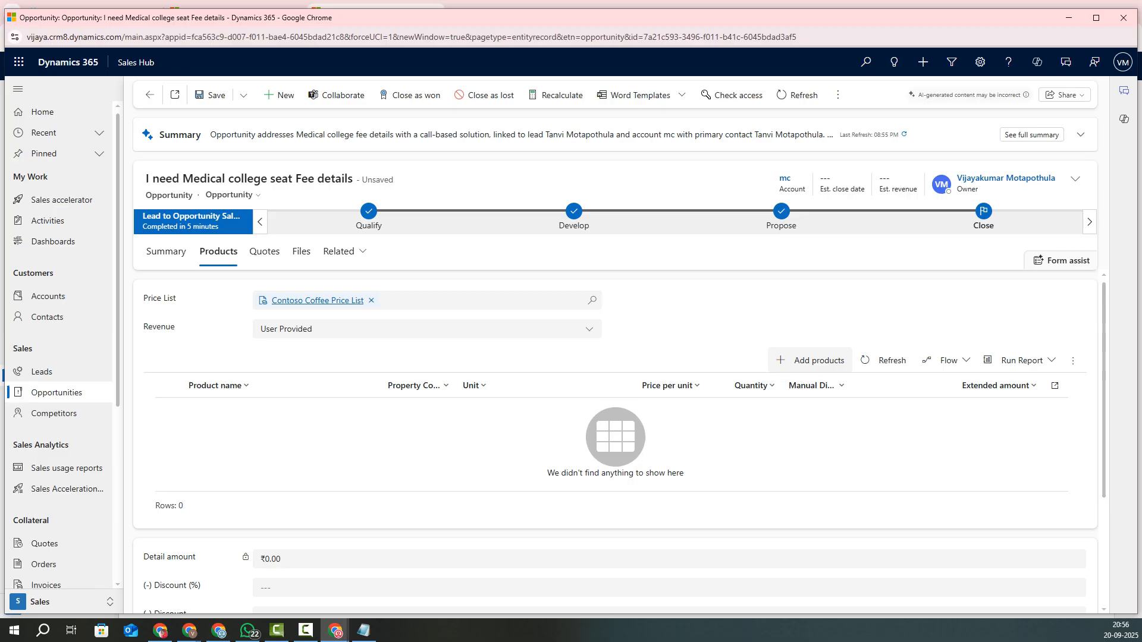
# Step: Save the opportunity via Add products and reopen the picker listing price-list items like Airpot
pyautogui.click(811, 361)
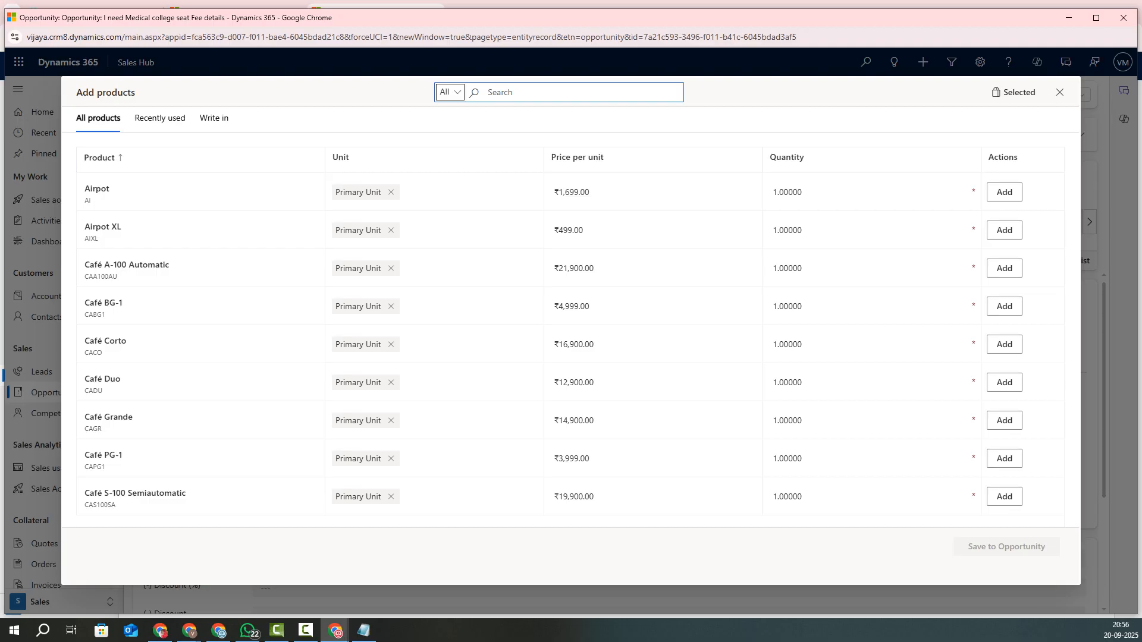
pyautogui.click(1060, 92)
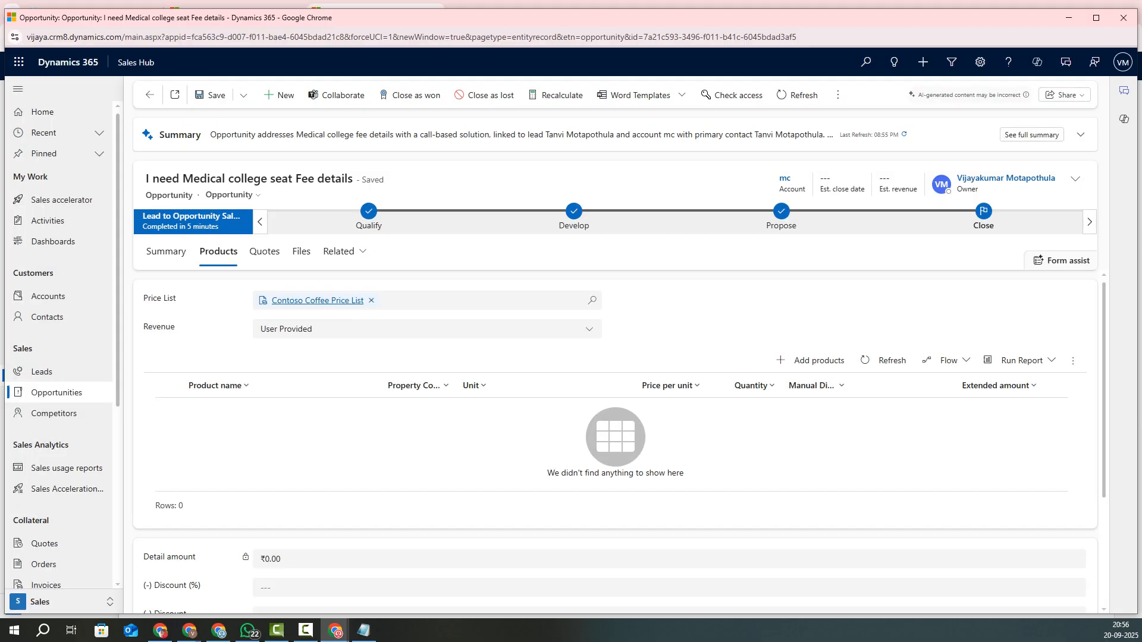
pyautogui.click(812, 361)
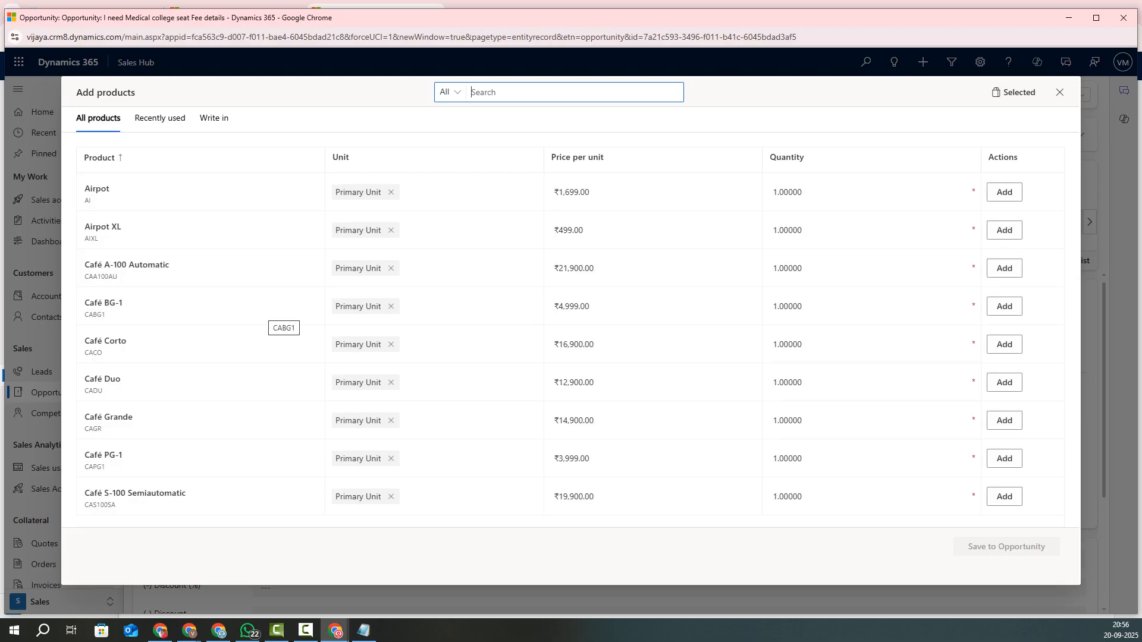
pyautogui.click(1060, 93)
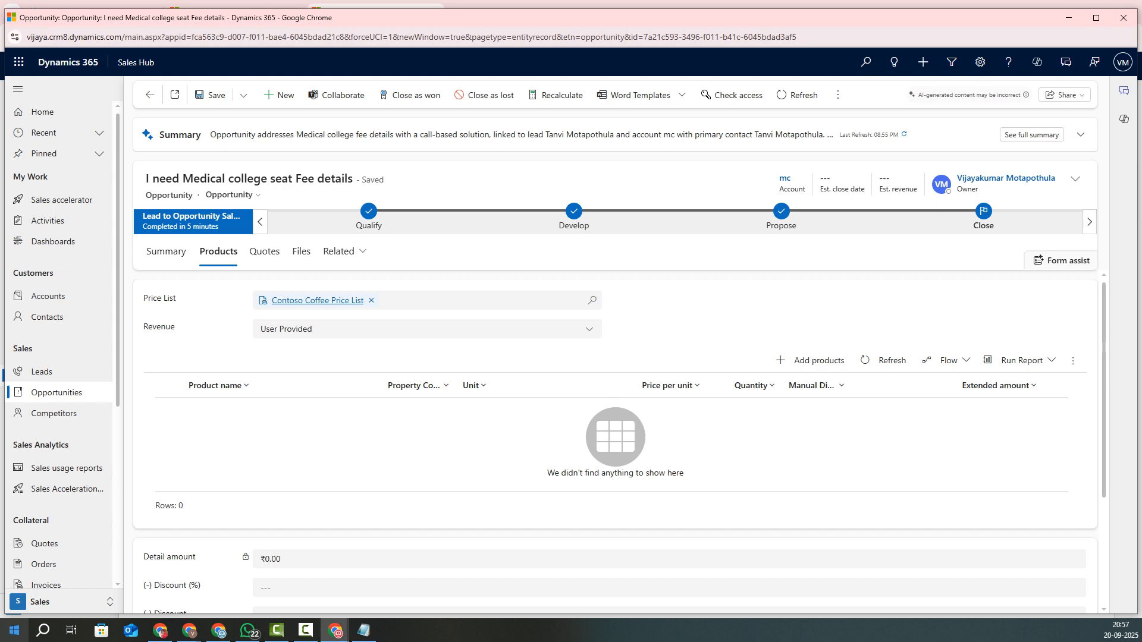
pyautogui.click(53, 602)
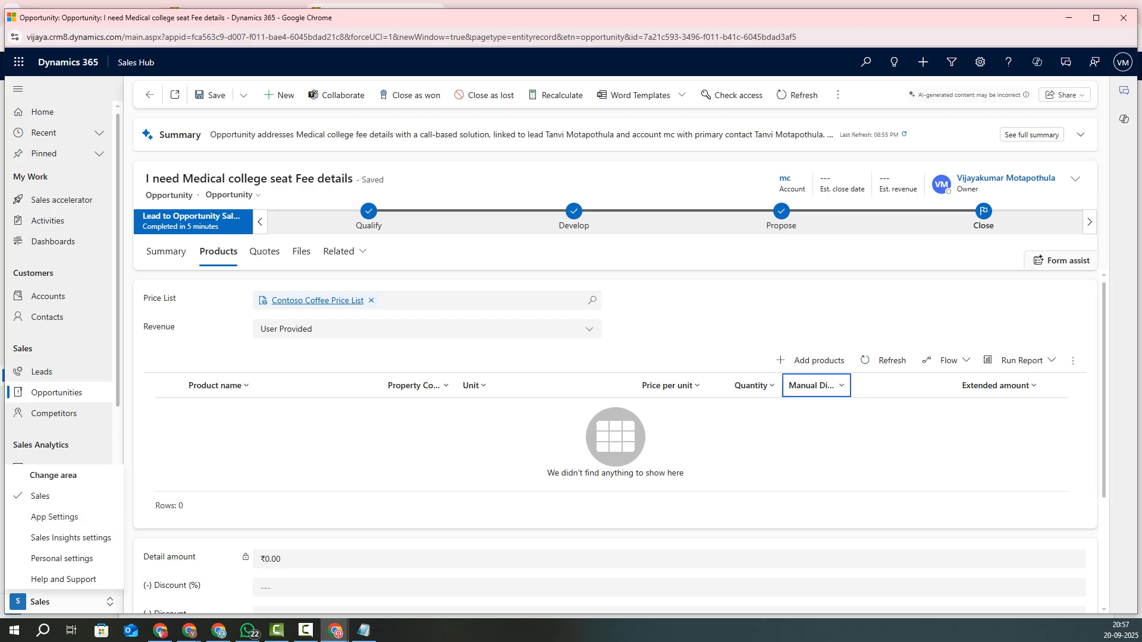
pyautogui.click(810, 361)
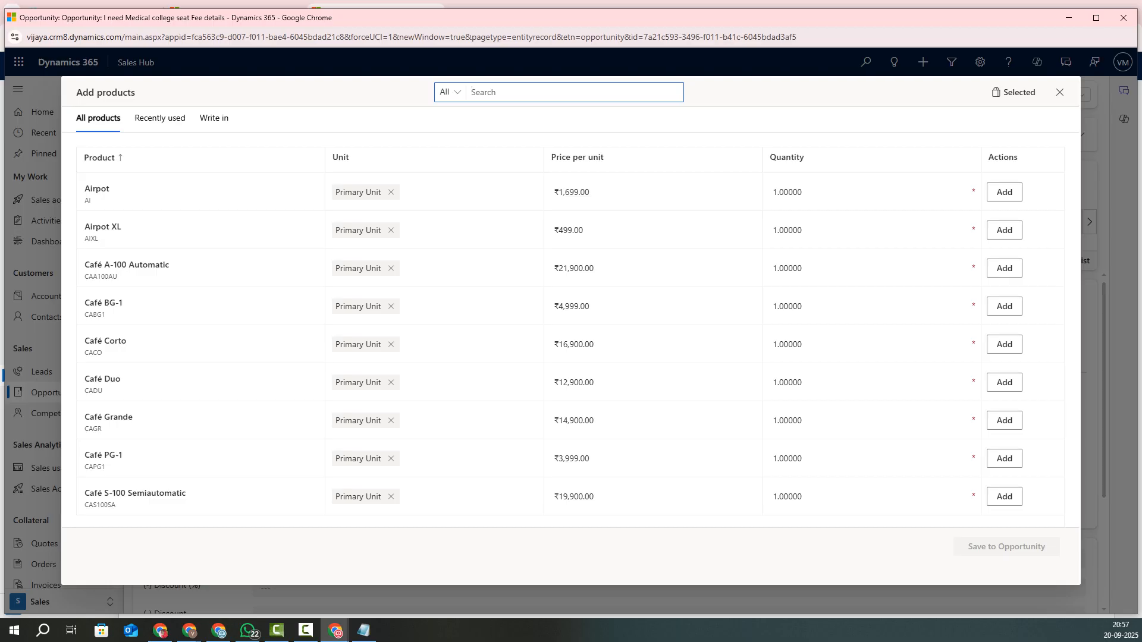
# Step: Add Airpot at ₹1,699.00 from Recently used products and save it to the opportunity
pyautogui.click(159, 118)
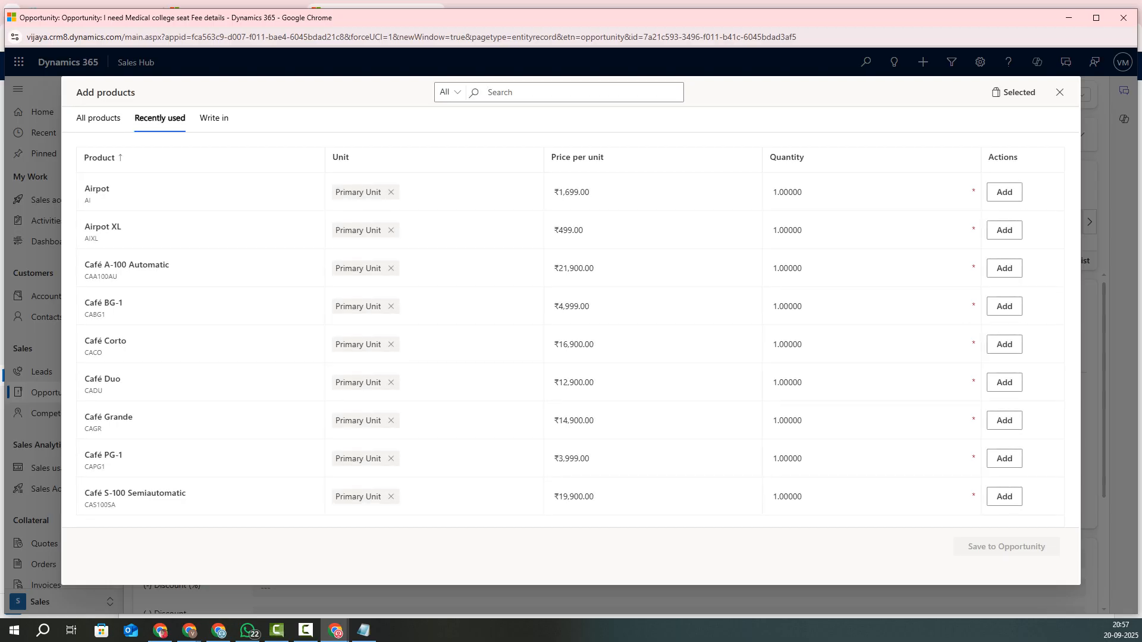
pyautogui.doubleClick(97, 189)
pyautogui.moveTo(84, 228); pyautogui.dragTo(122, 227)
pyautogui.click(89, 200)
pyautogui.press('Tab')
pyautogui.press('Return')
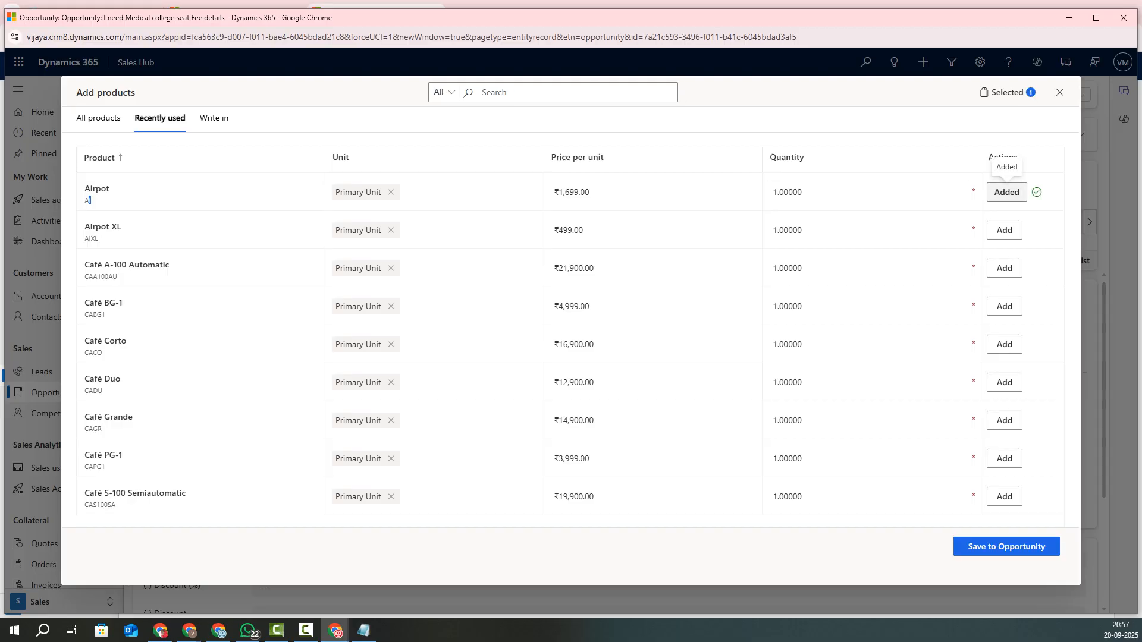
pyautogui.click(1007, 547)
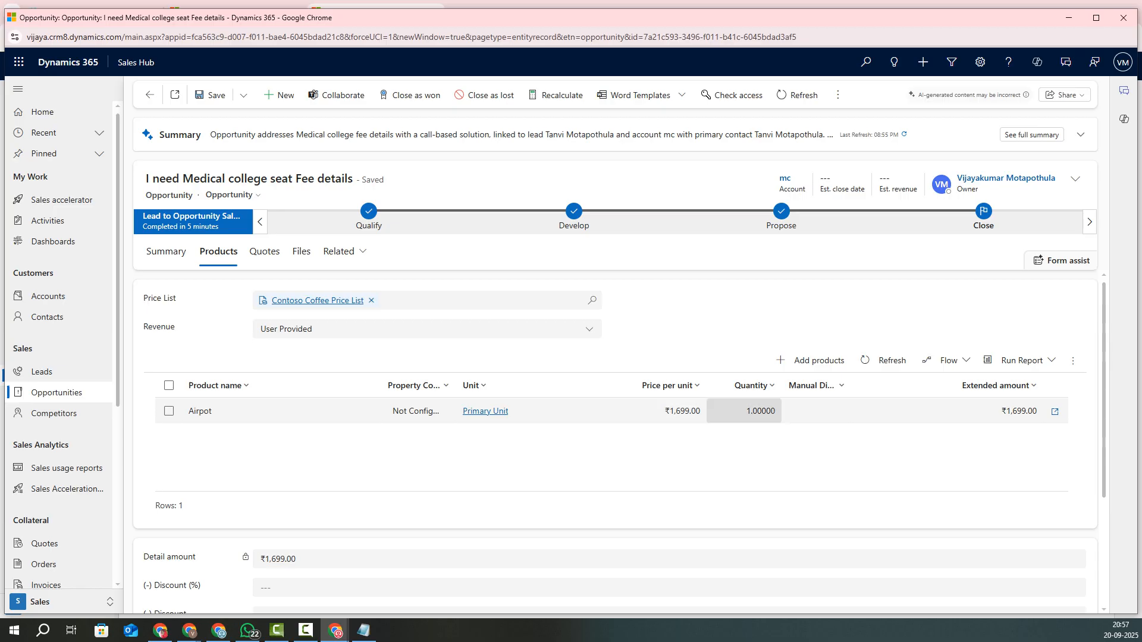
pyautogui.scroll(-2, 743, 411)
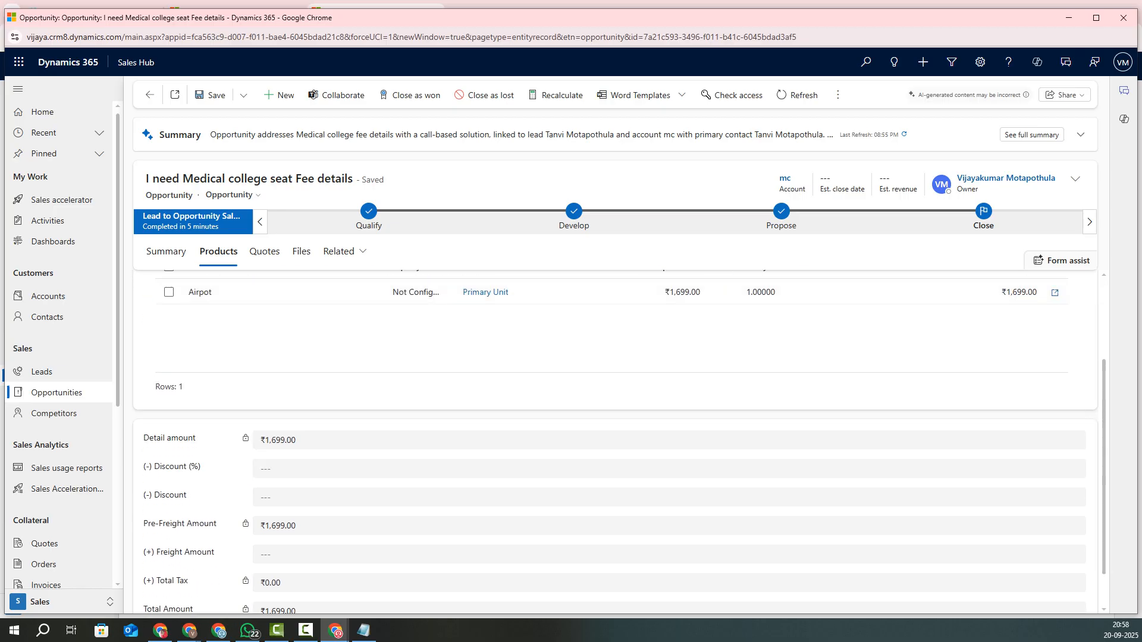
pyautogui.moveTo(265, 440); pyautogui.dragTo(286, 440)
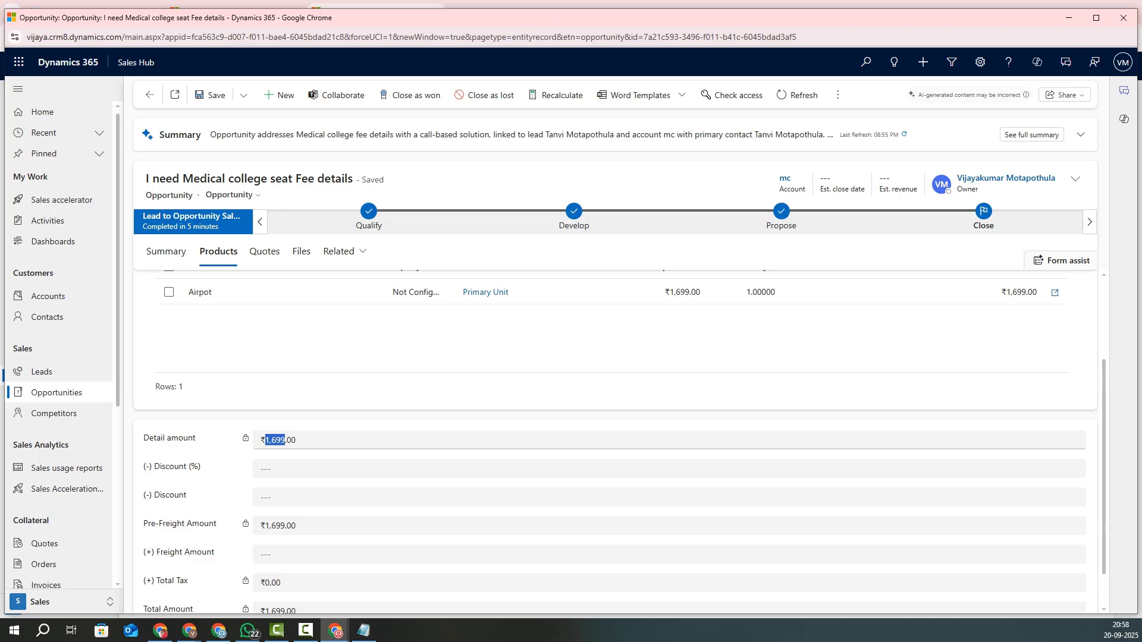
pyautogui.scroll(2, 280, 417)
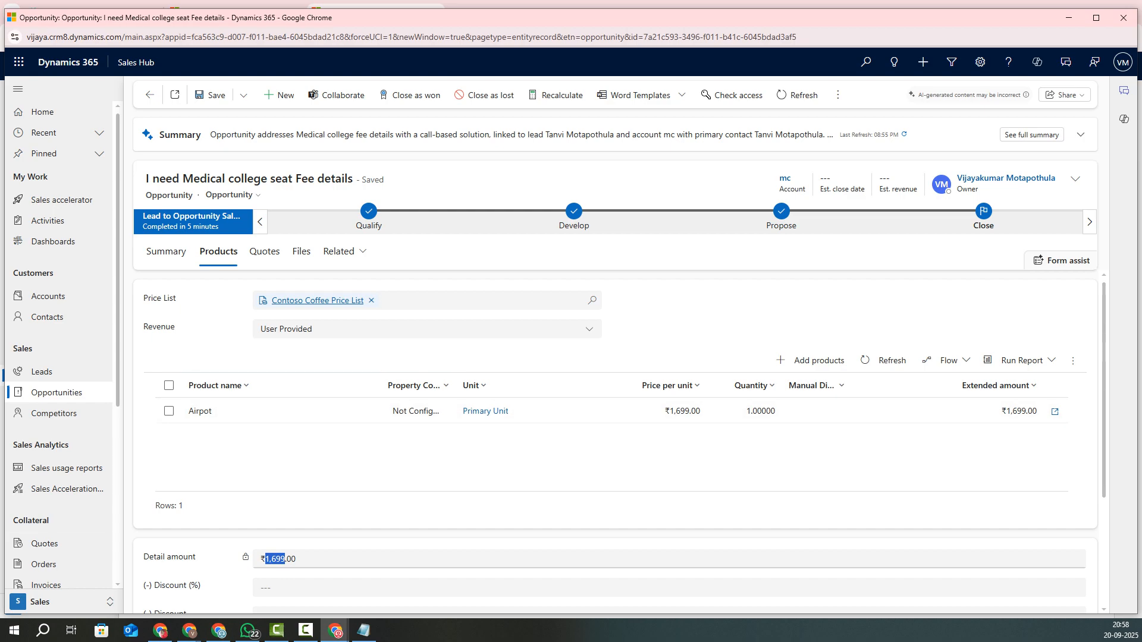
pyautogui.scroll(-3, 59, 345)
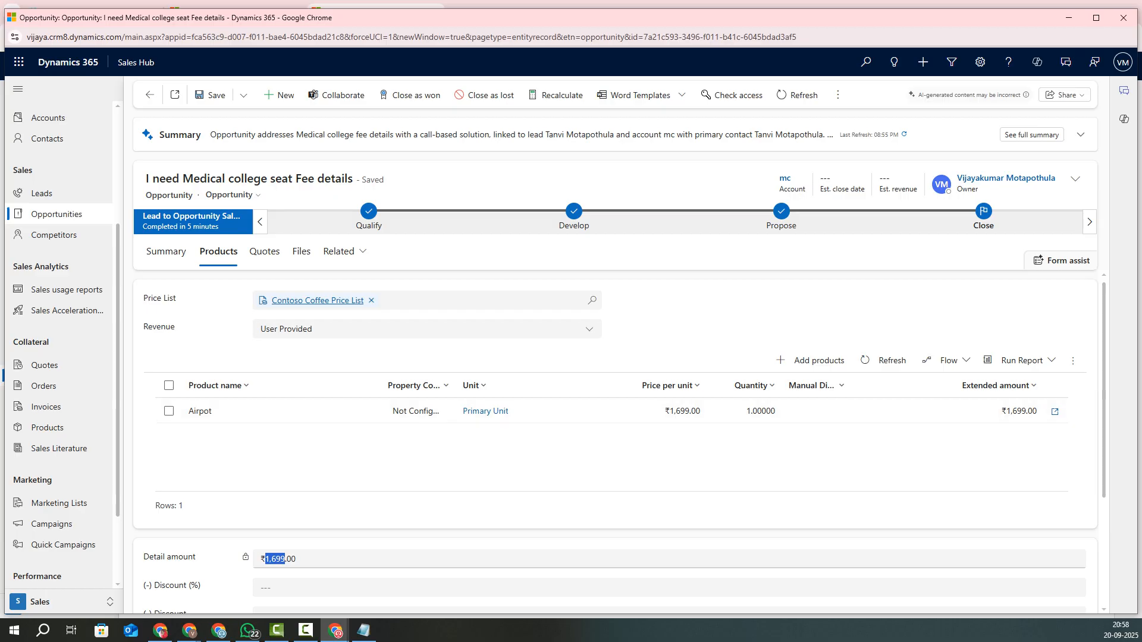
pyautogui.scroll(-3, 615, 452)
pyautogui.scroll(3, 615, 452)
pyautogui.click(363, 631)
pyautogui.click(426, 256)
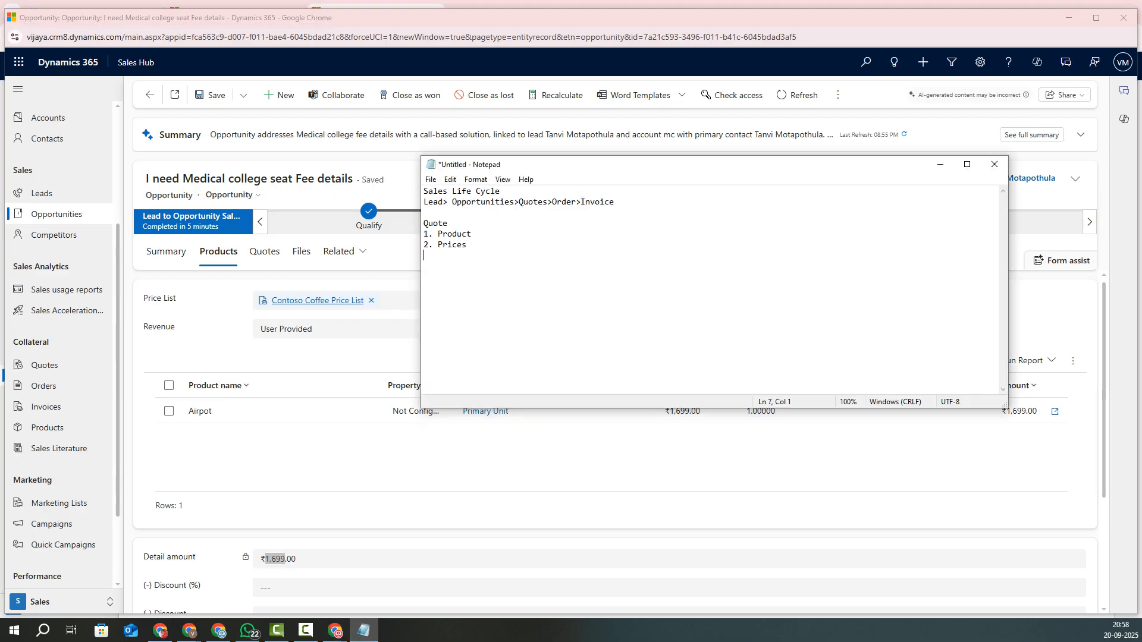
pyautogui.moveTo(471, 235); pyautogui.dragTo(428, 245)
pyautogui.click(940, 164)
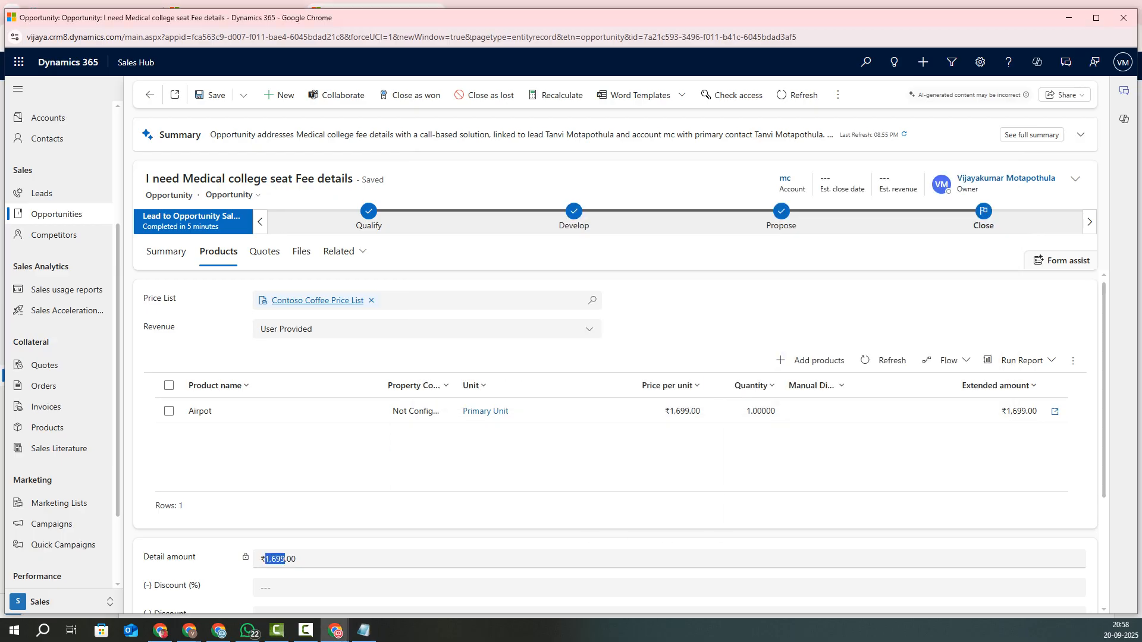
# Step: Select the Airpot line in the Products grid and open its record for editing
pyautogui.scroll(-3, 612, 416)
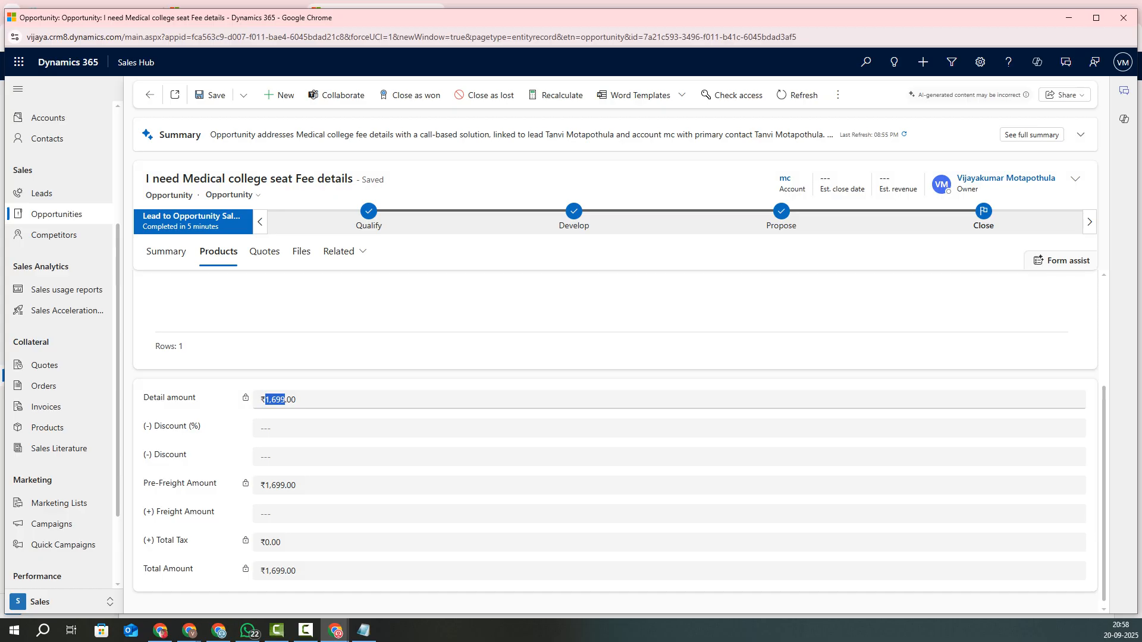
pyautogui.scroll(3, 613, 440)
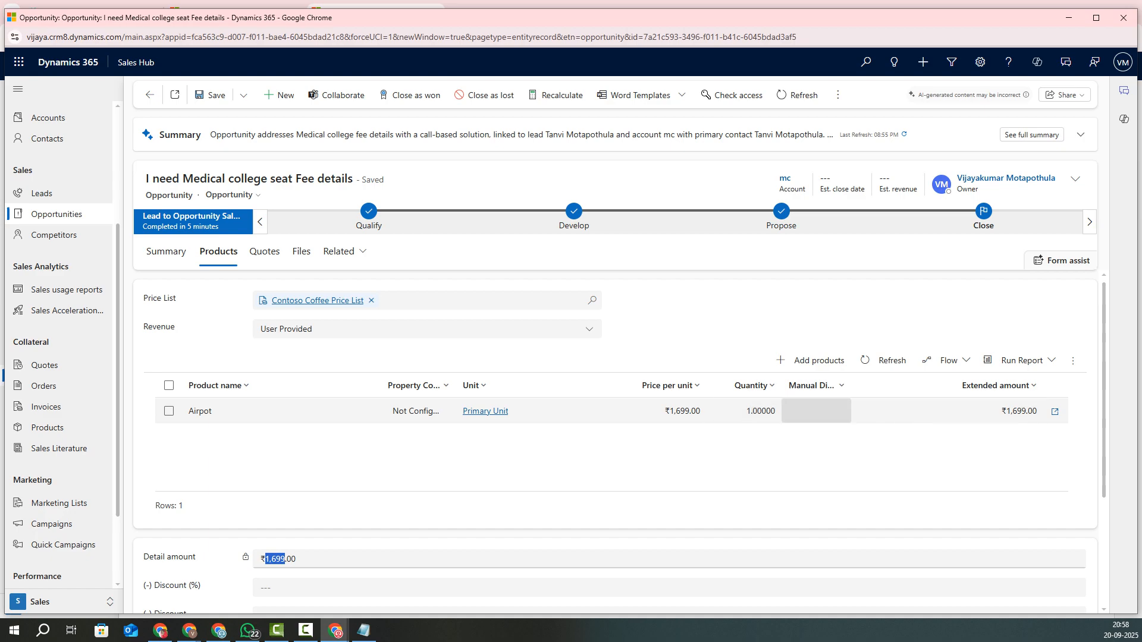
pyautogui.click(743, 411)
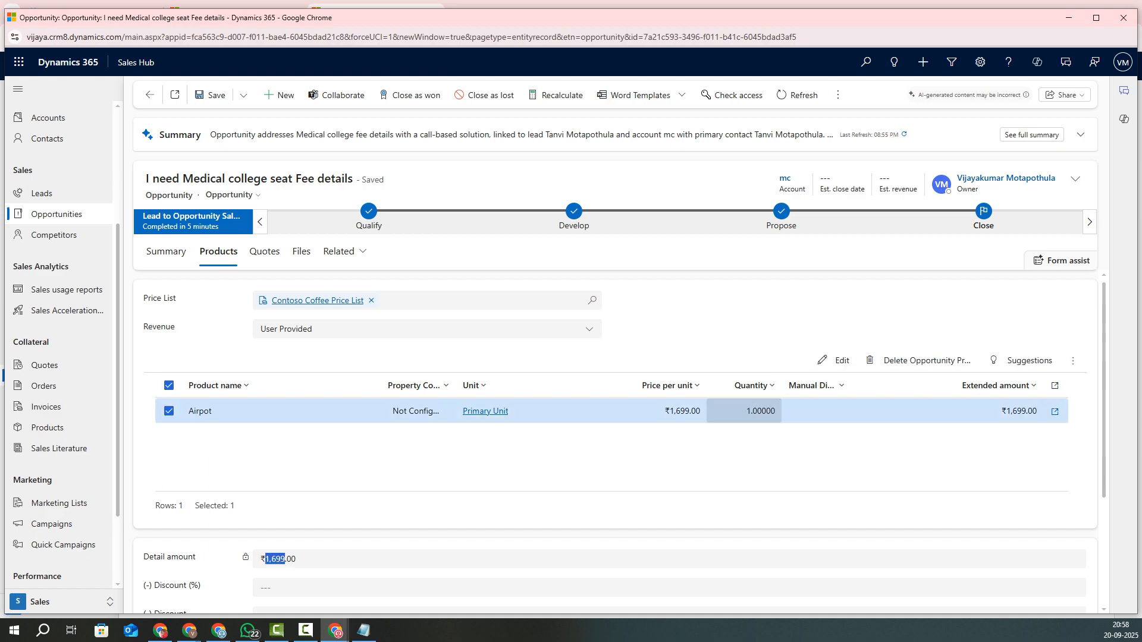
pyautogui.click(834, 360)
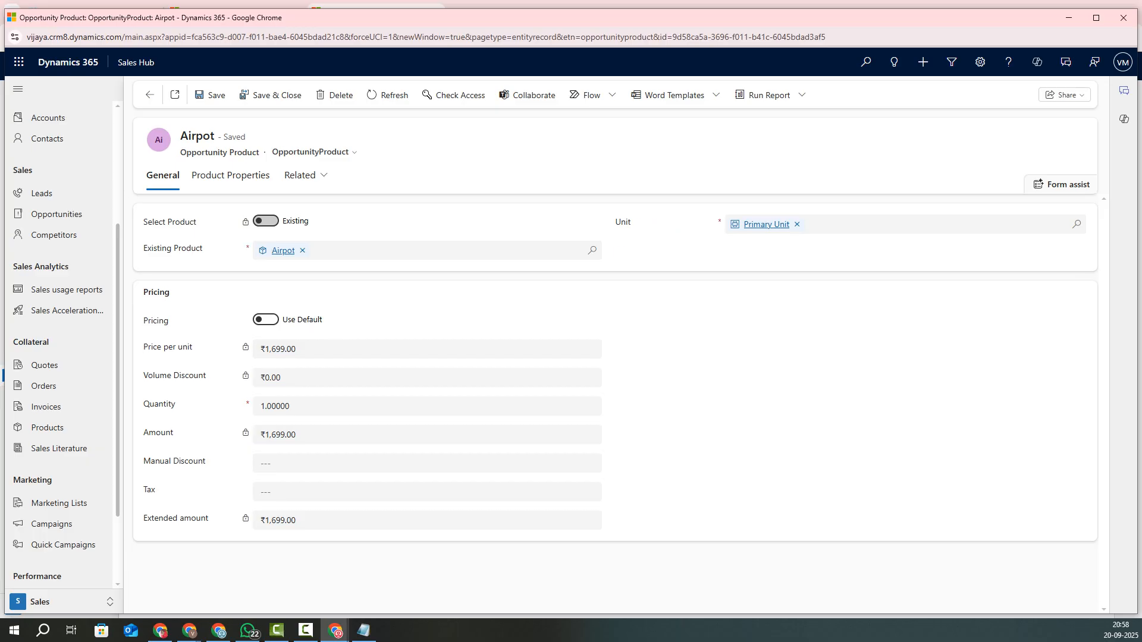
# Step: Set the Airpot quantity to 10 and save, raising the amount to ₹16,990.00
pyautogui.click(275, 406)
pyautogui.write('1')
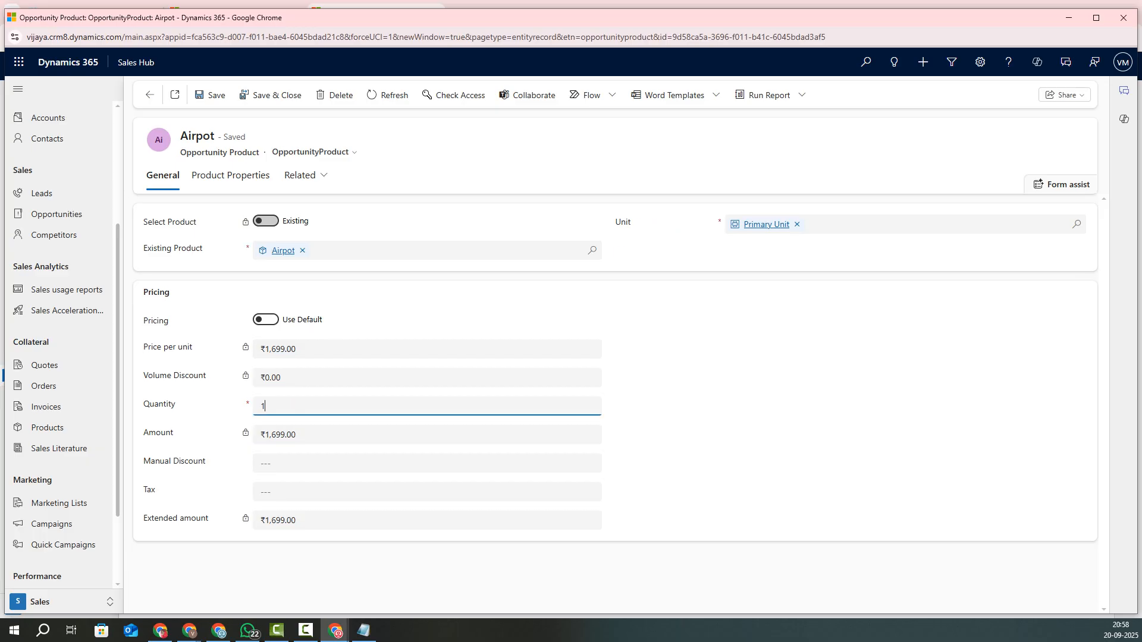
pyautogui.write('0')
pyautogui.click(210, 95)
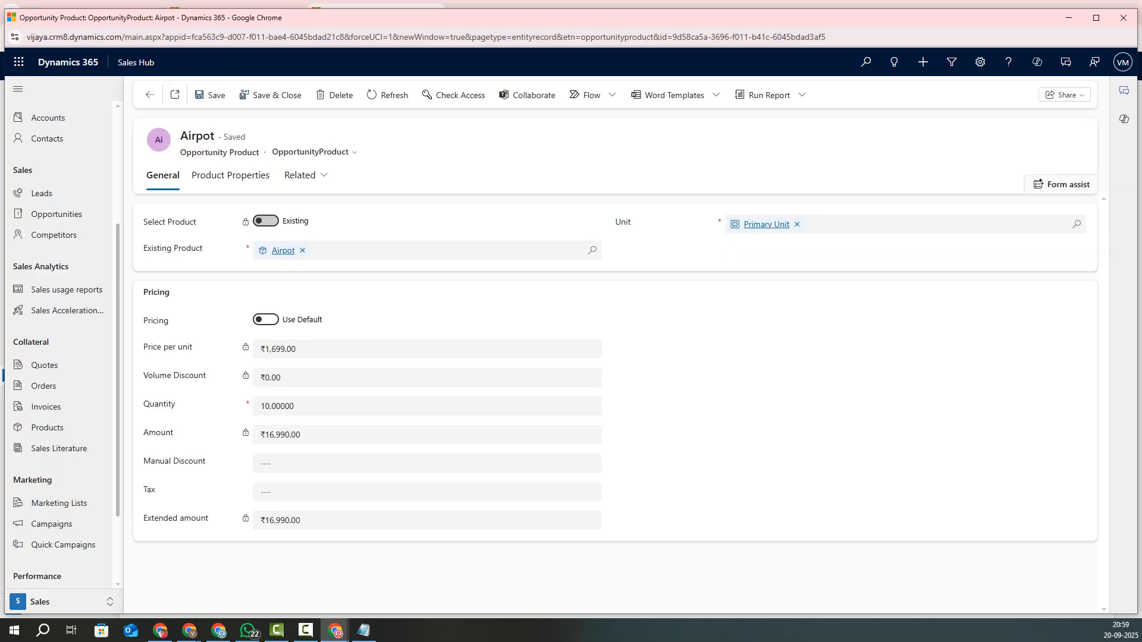
pyautogui.moveTo(260, 435); pyautogui.dragTo(302, 435)
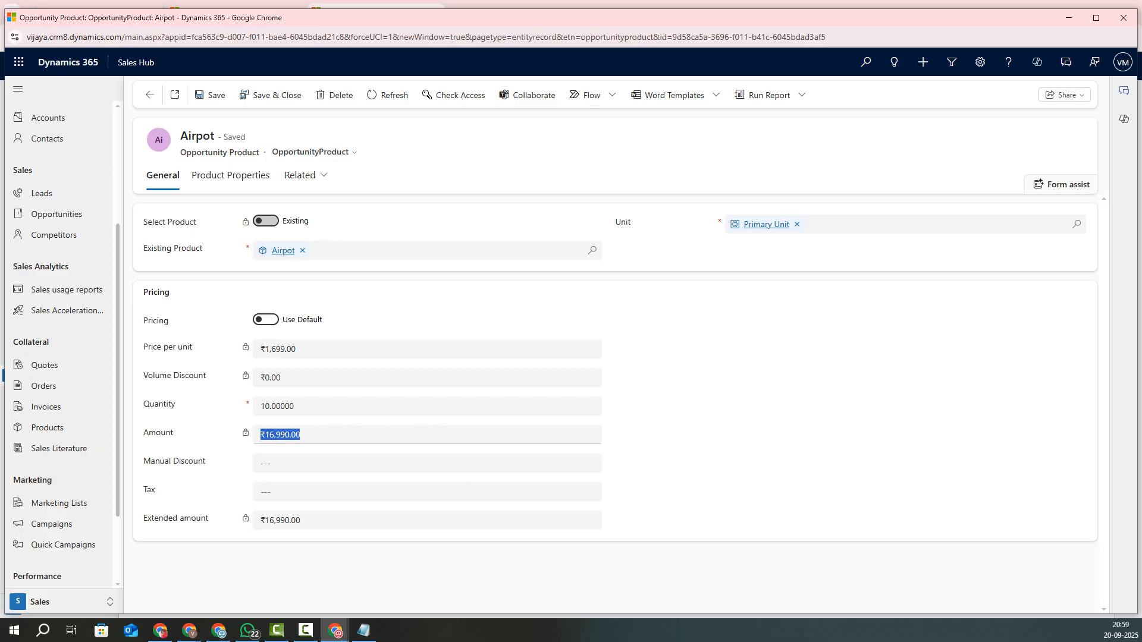
pyautogui.moveTo(269, 520); pyautogui.dragTo(300, 521)
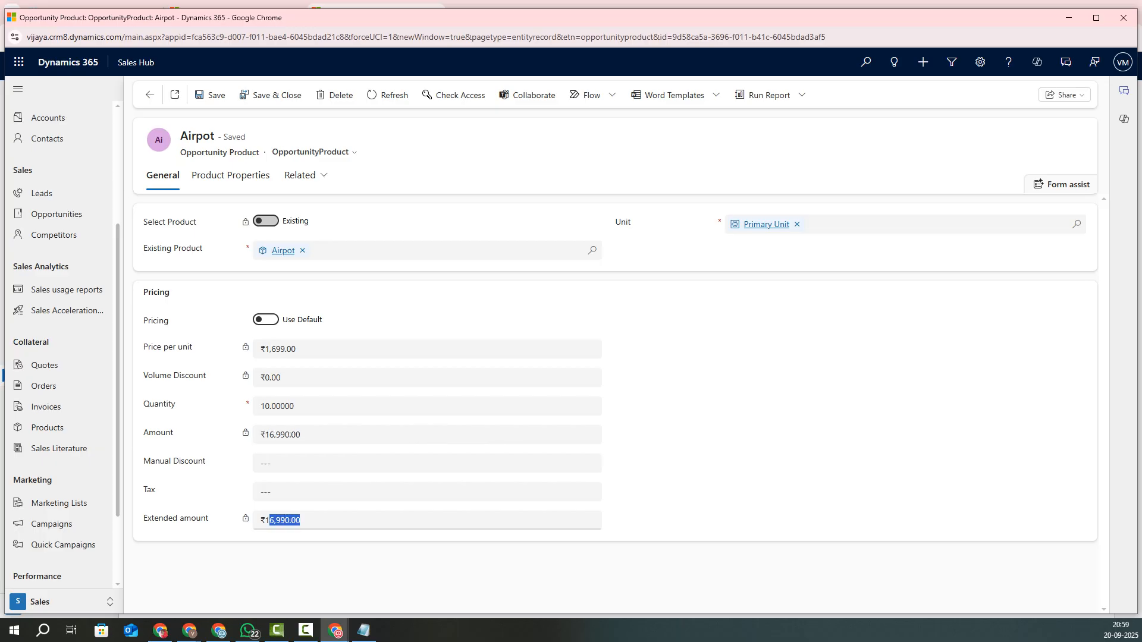
# Step: Add a ₹10.00 manual discount, saving the line at ₹16,980.00 and closing it
pyautogui.click(302, 463)
pyautogui.write('10')
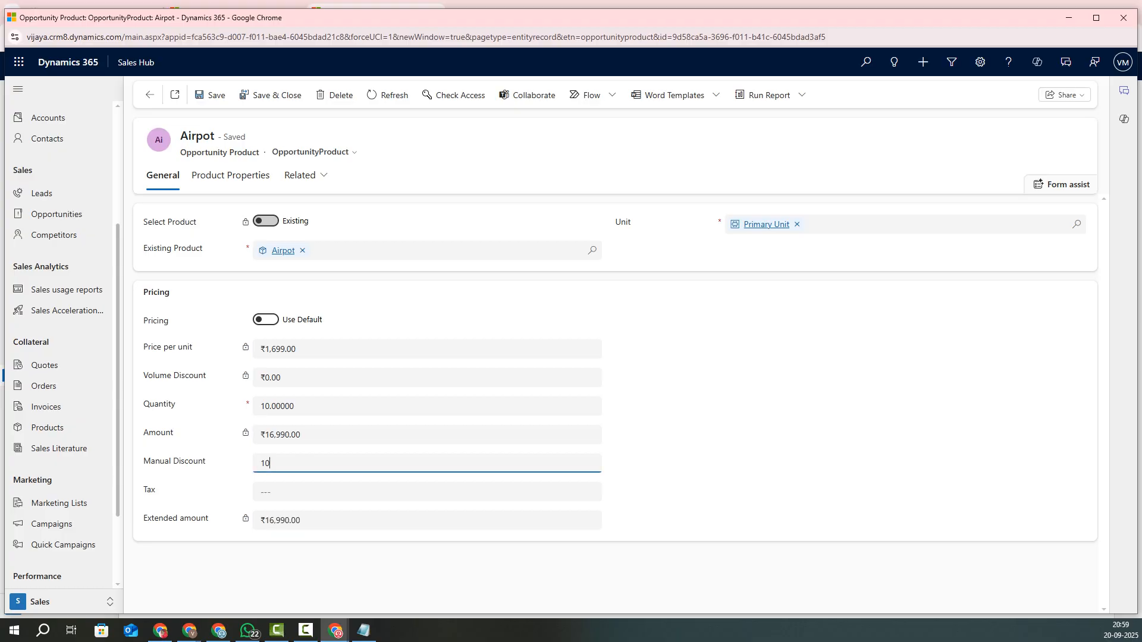
pyautogui.click(211, 96)
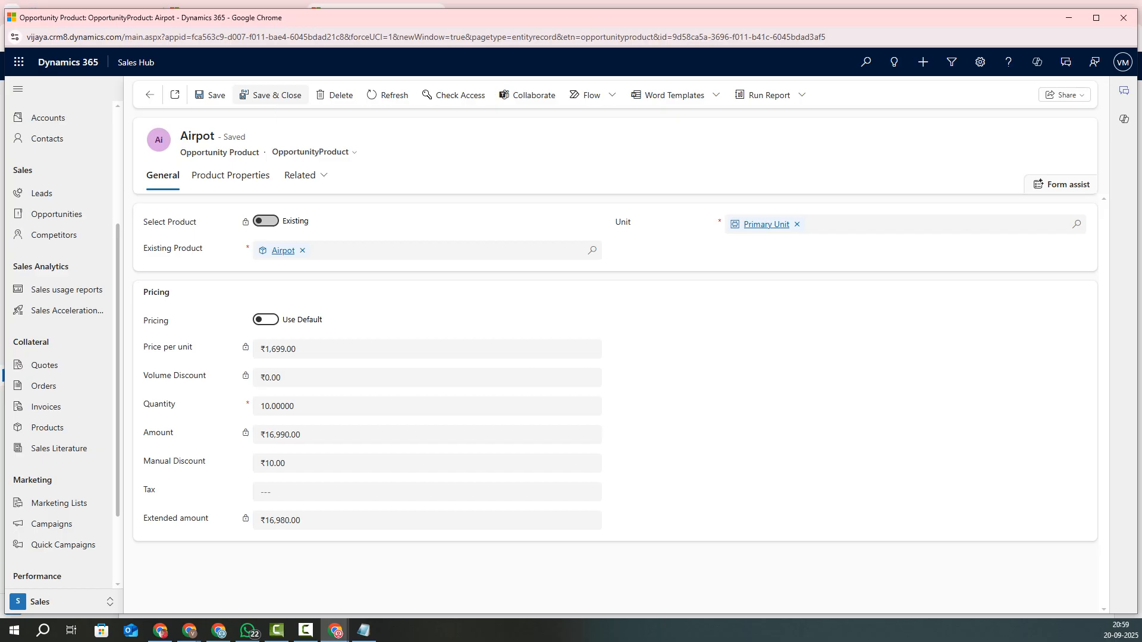
pyautogui.click(270, 95)
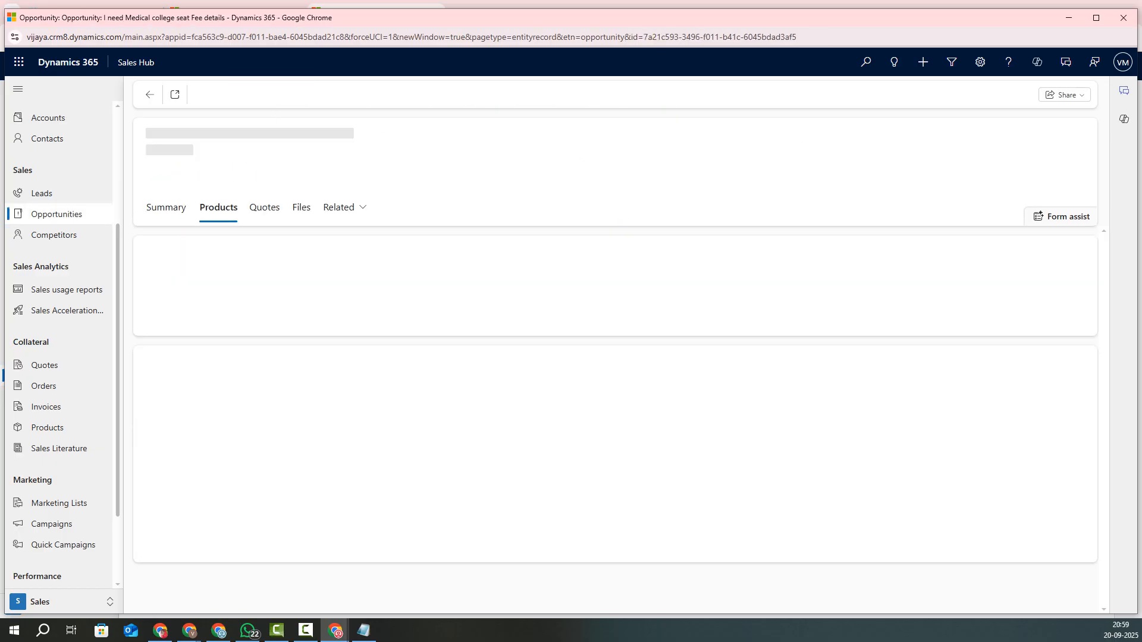
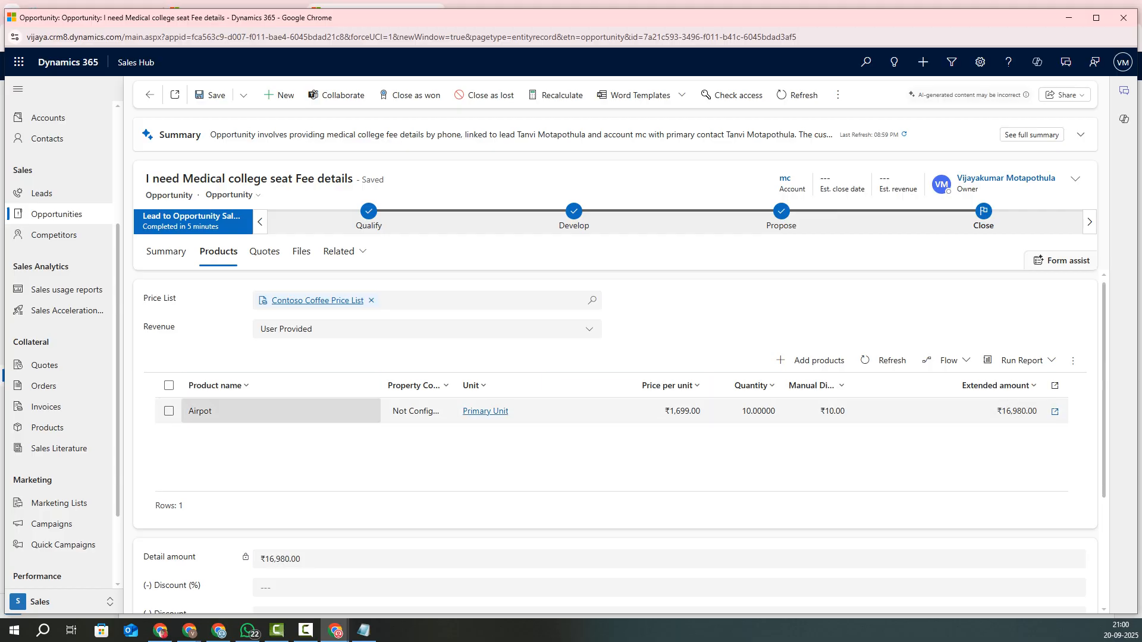
# Step: Switch the Medical college seat Fee details opportunity from Products to its empty Quotes tab
pyautogui.scroll(-2, 62, 372)
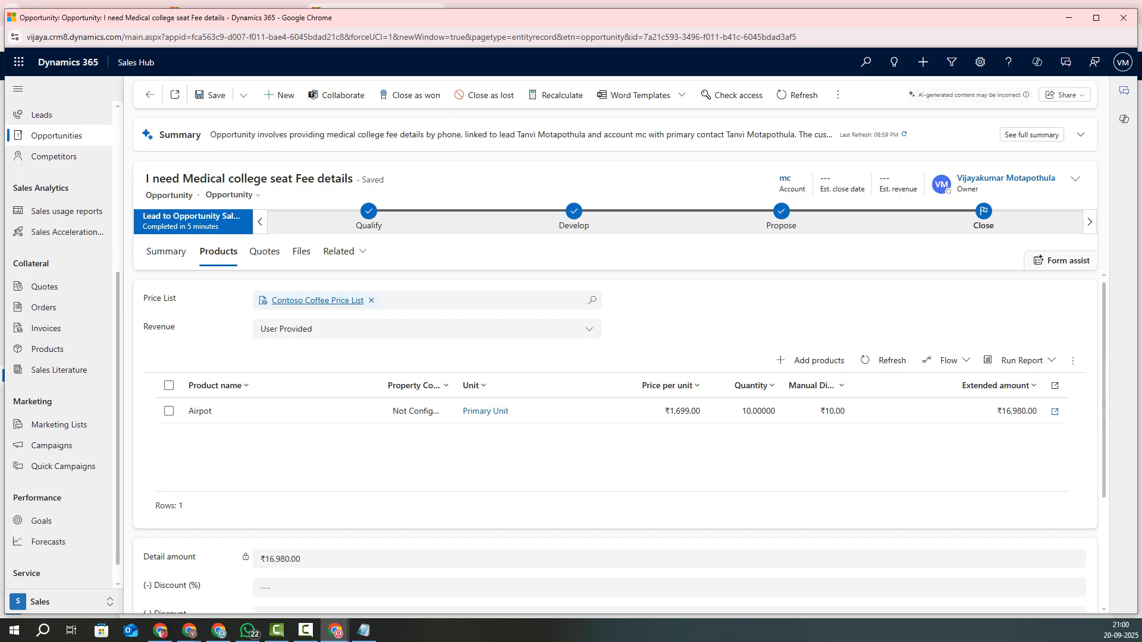
pyautogui.click(63, 602)
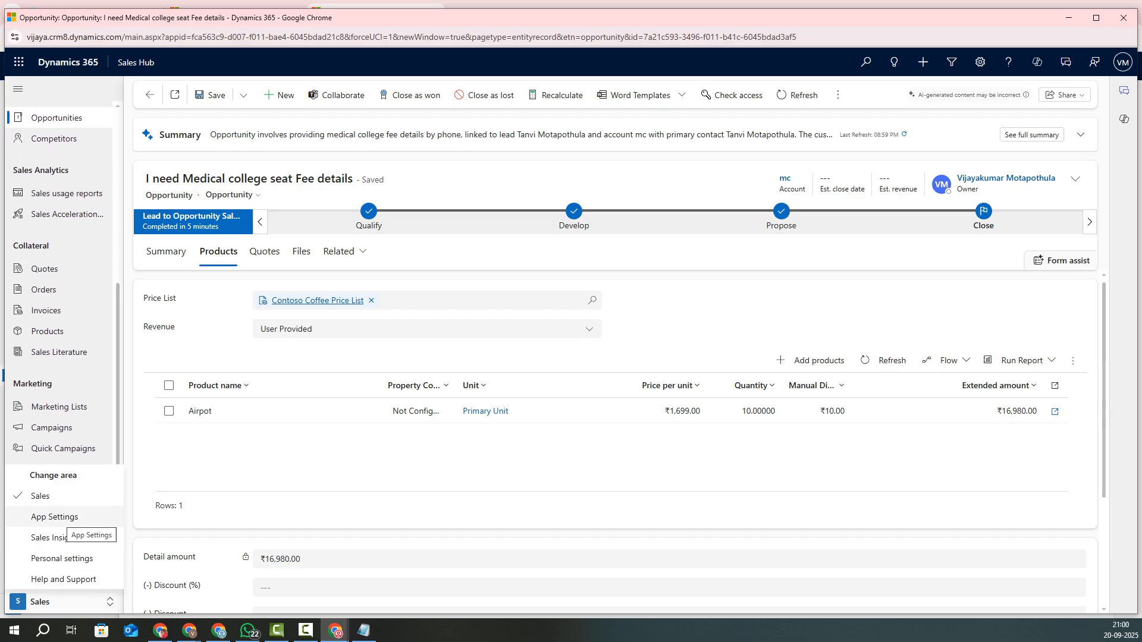
pyautogui.click(333, 519)
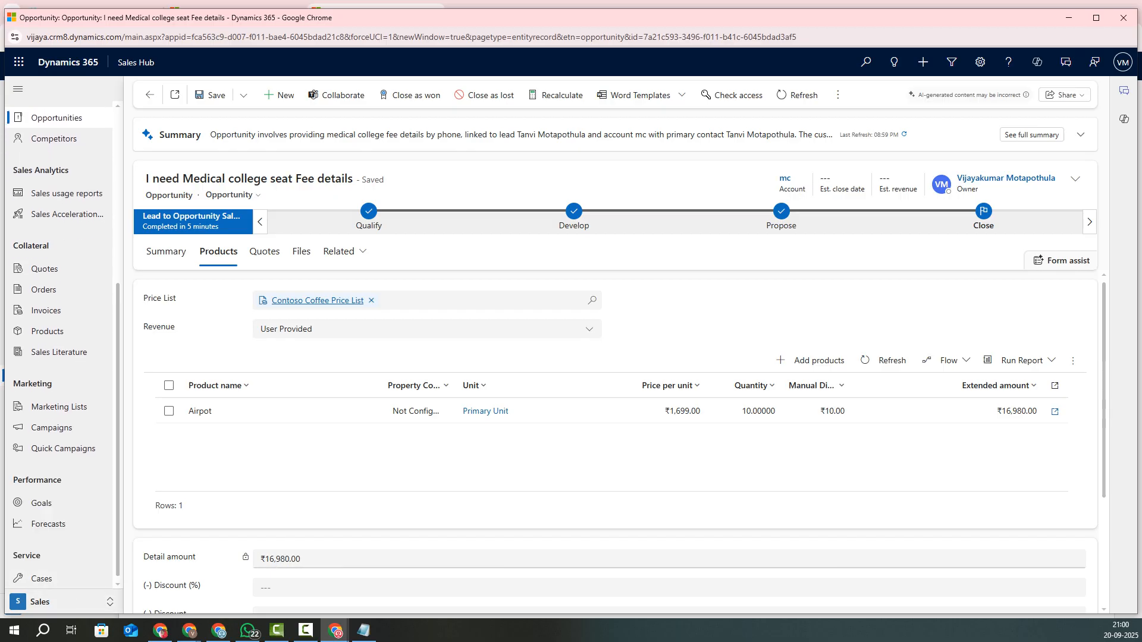
pyautogui.scroll(1, 60, 345)
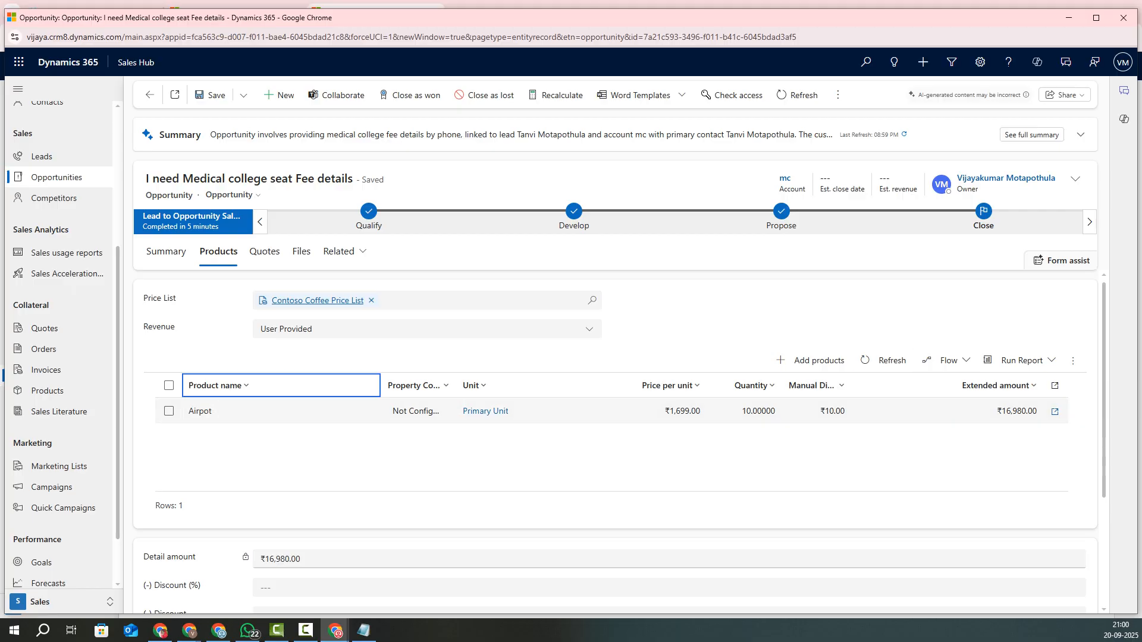
pyautogui.click(265, 251)
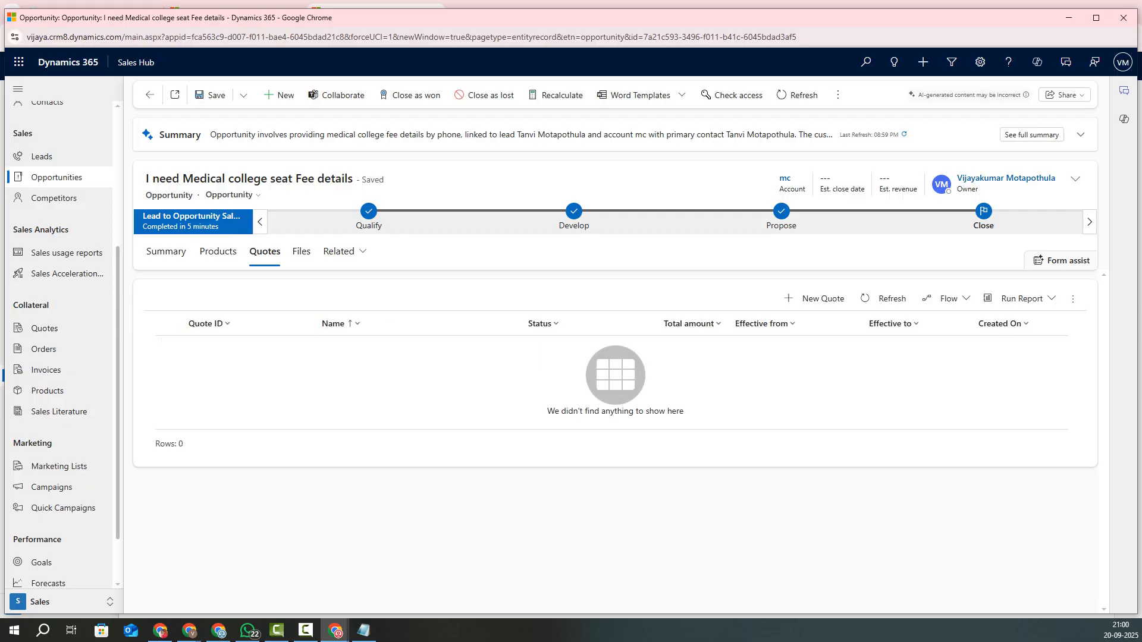
# Step: Create a new ₹16,980.00 quote carrying the Airpot line and bring up Export to PDF
pyautogui.click(815, 298)
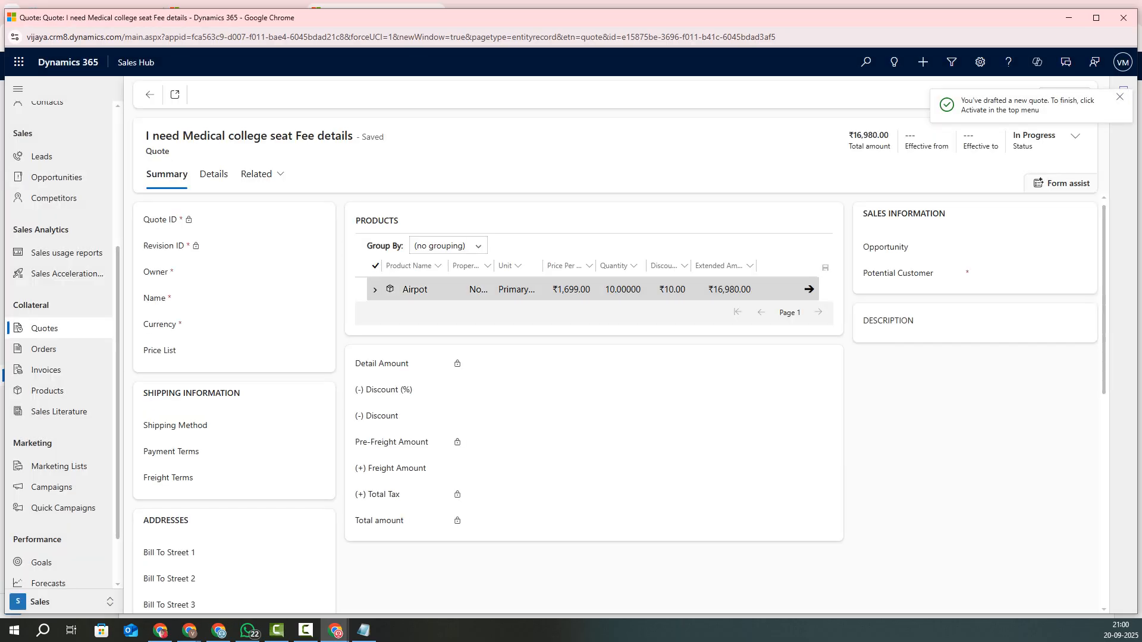
pyautogui.click(483, 508)
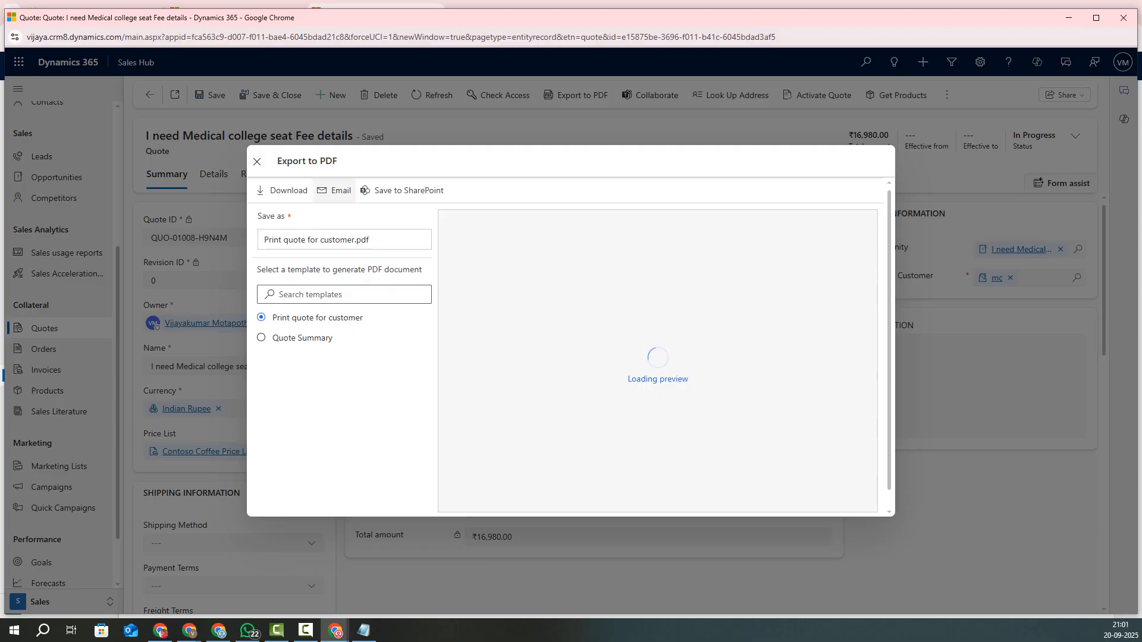
# Step: Send the quote PDF by email to the customer, then close the Export to PDF dialog
pyautogui.click(336, 190)
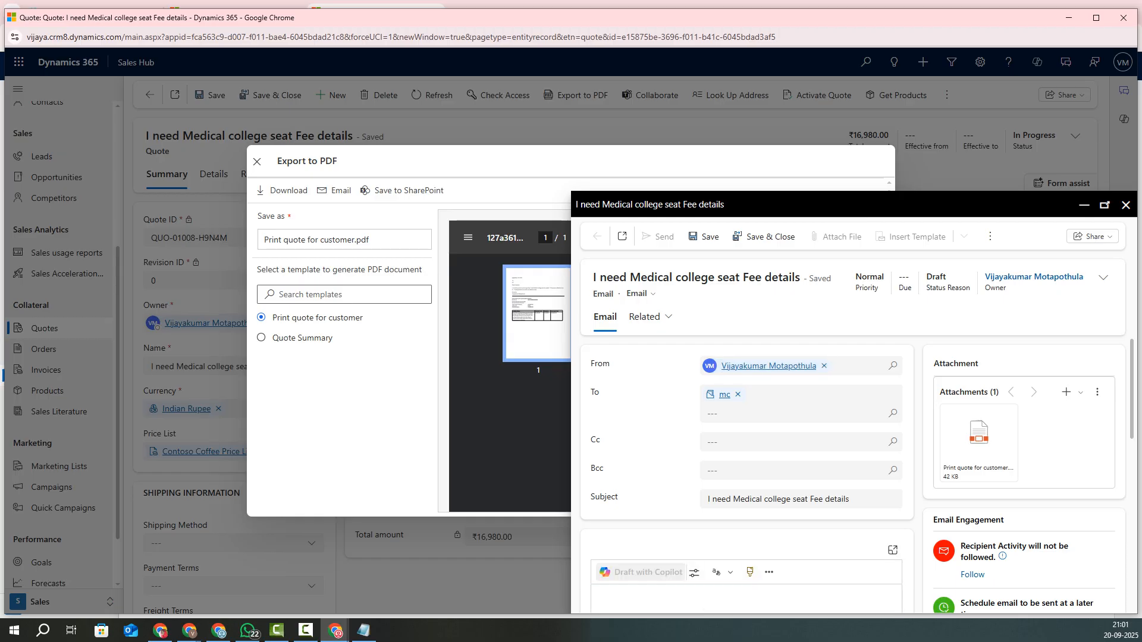
pyautogui.hotkey('ctrl', 'a')
pyautogui.click(774, 205)
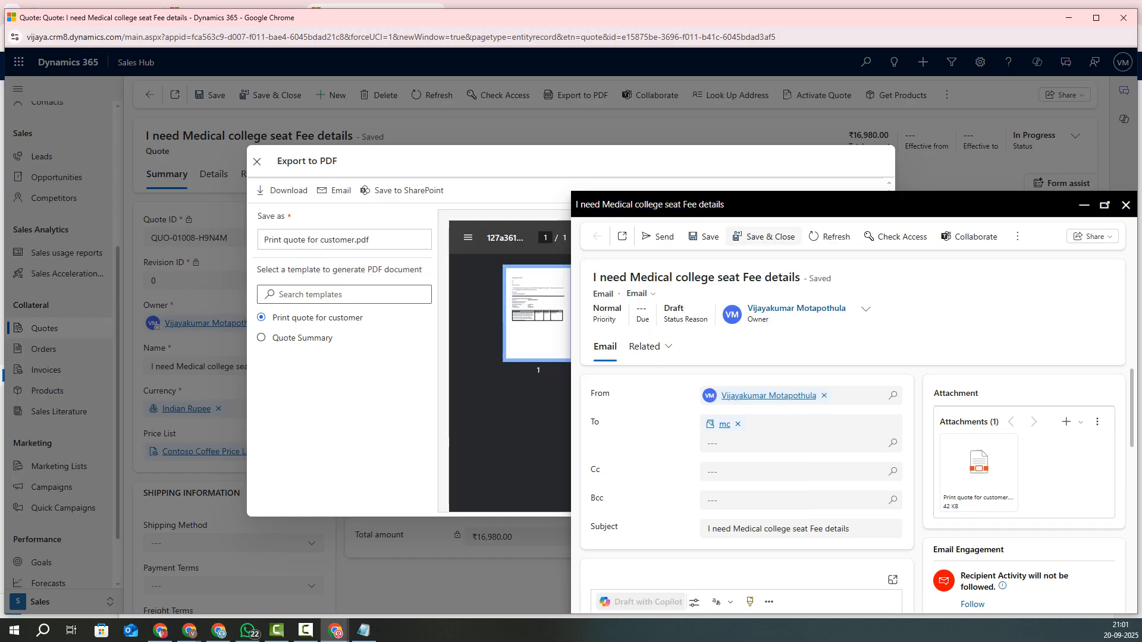
pyautogui.click(659, 236)
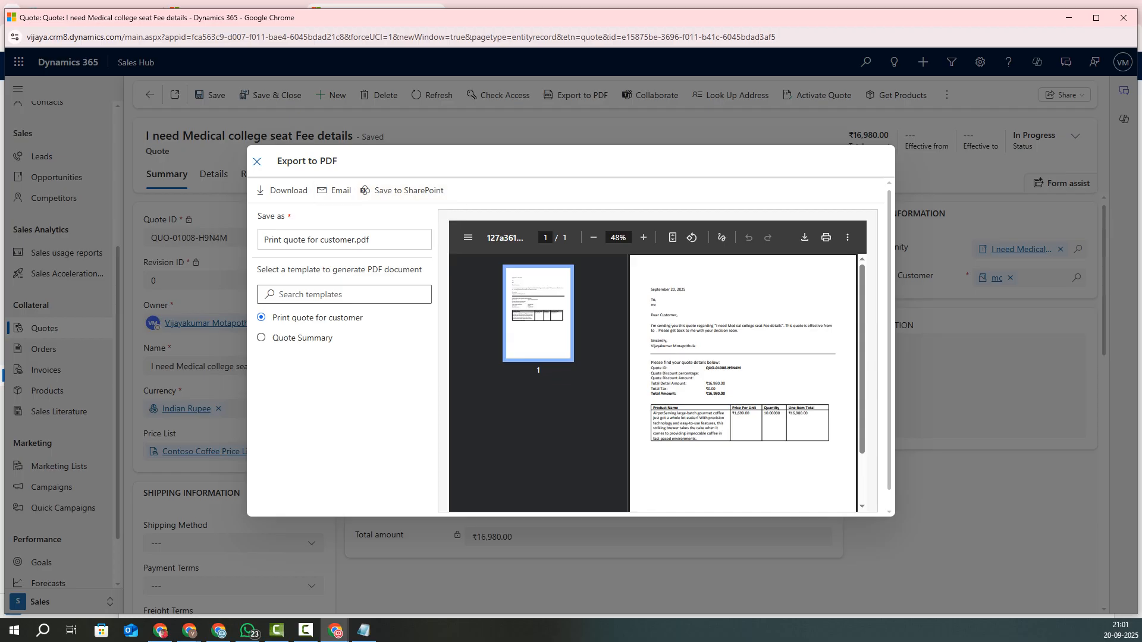
pyautogui.click(257, 162)
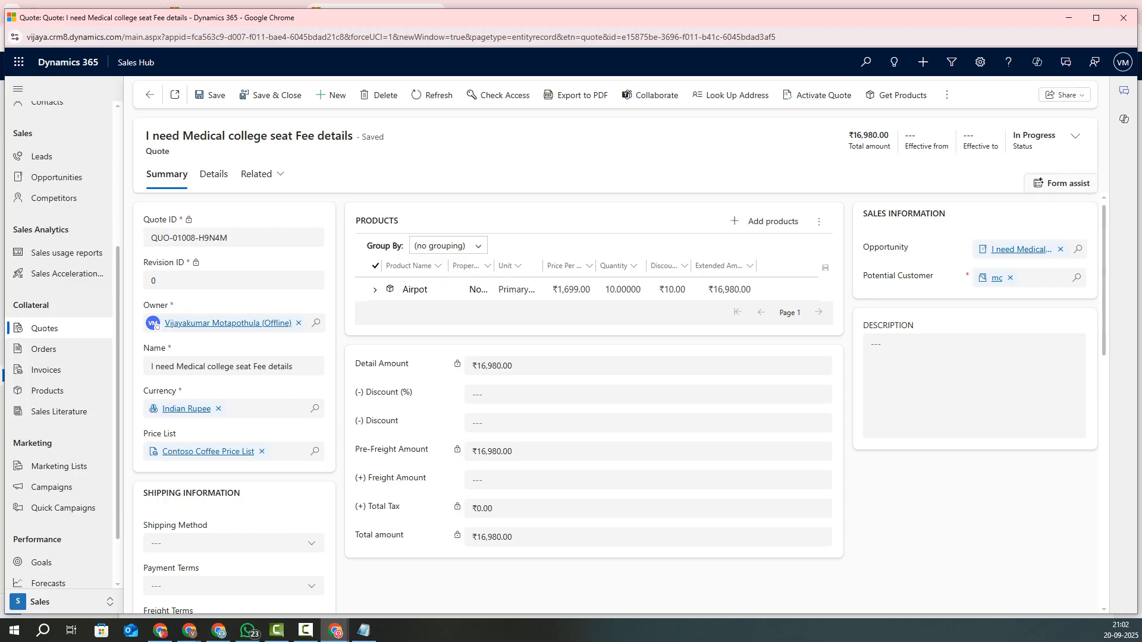
# Step: Activate the quote and assign it to another user found through the User or team lookup
pyautogui.click(818, 95)
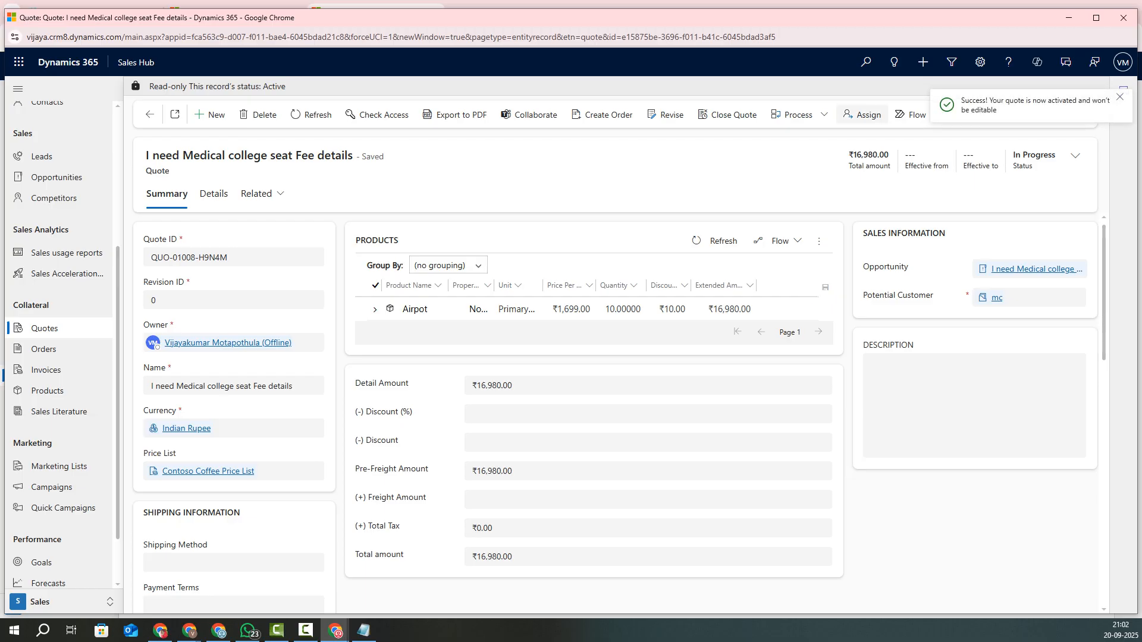
pyautogui.click(862, 115)
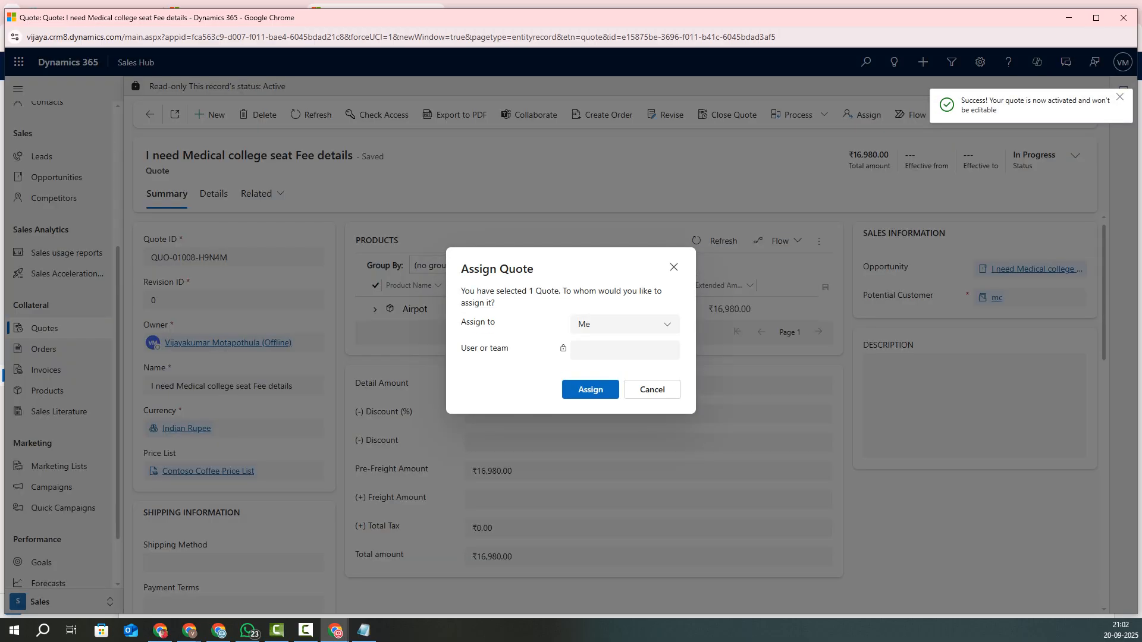
pyautogui.click(624, 325)
pyautogui.click(613, 366)
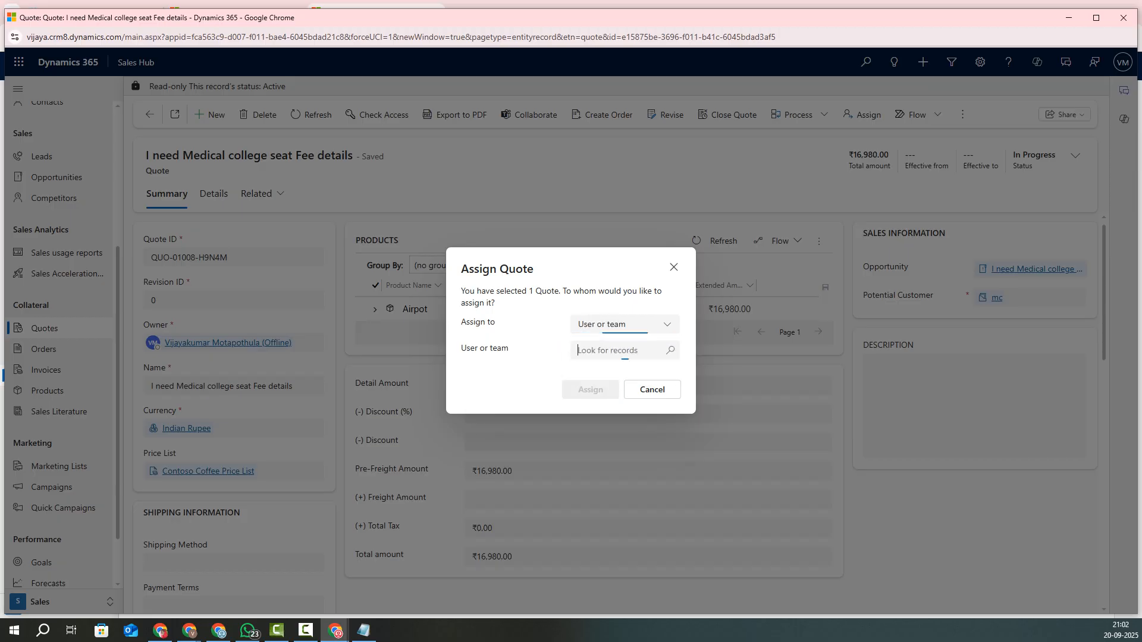
pyautogui.click(619, 351)
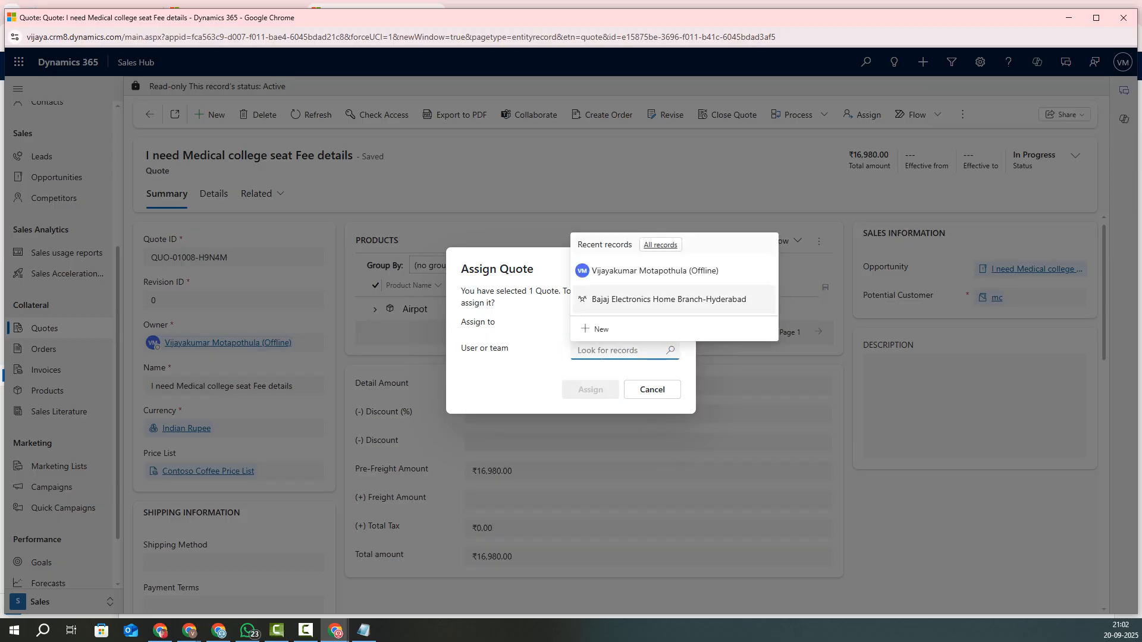
pyautogui.write('tanvi')
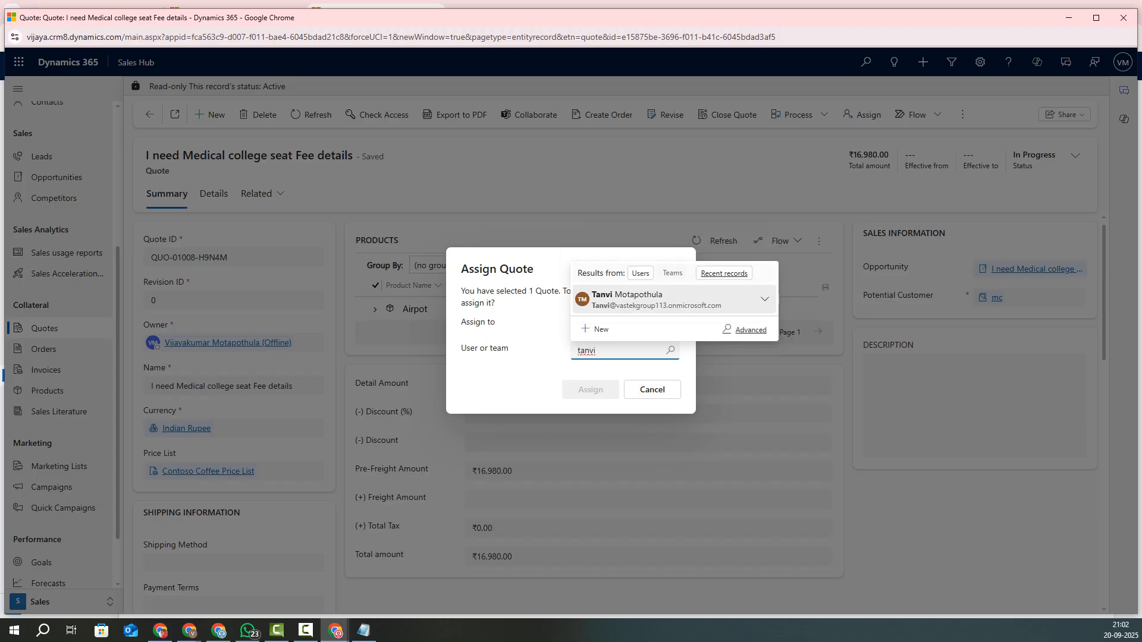
pyautogui.click(628, 299)
pyautogui.click(591, 390)
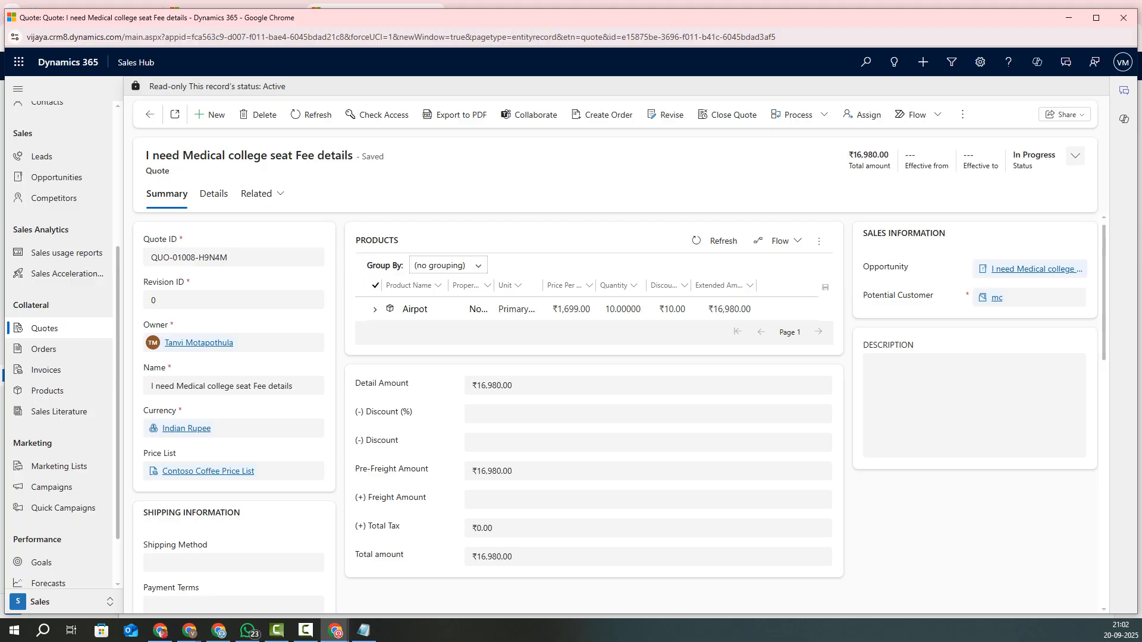
pyautogui.click(1075, 155)
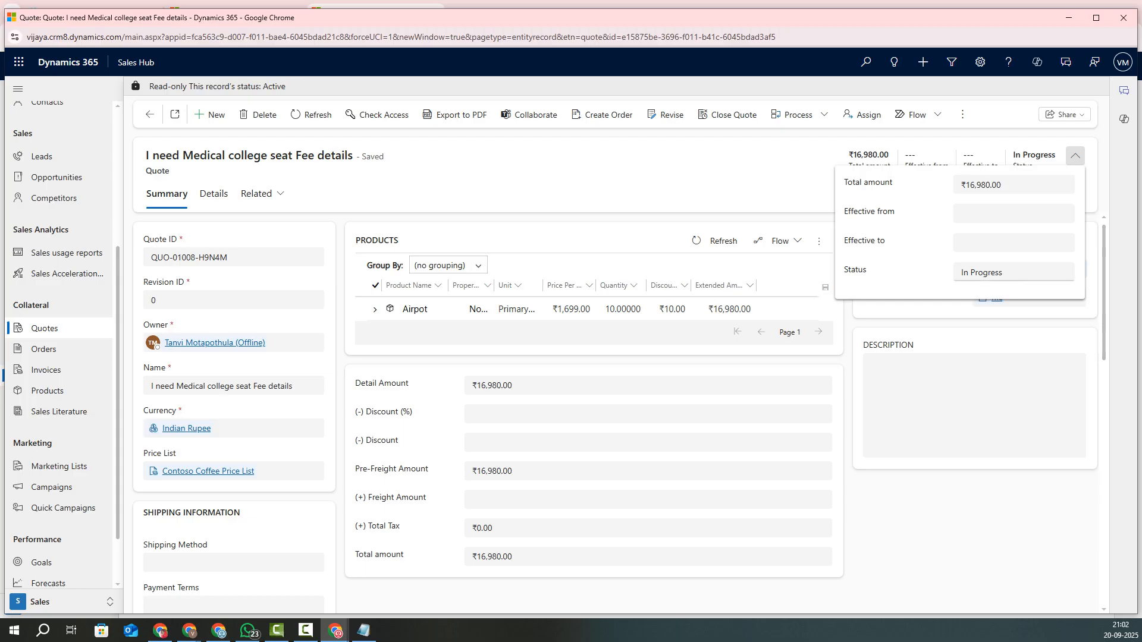
# Step: Enter a ₹15.00 discount on the revised quote, leaving Freight Amount empty
pyautogui.press('Escape')
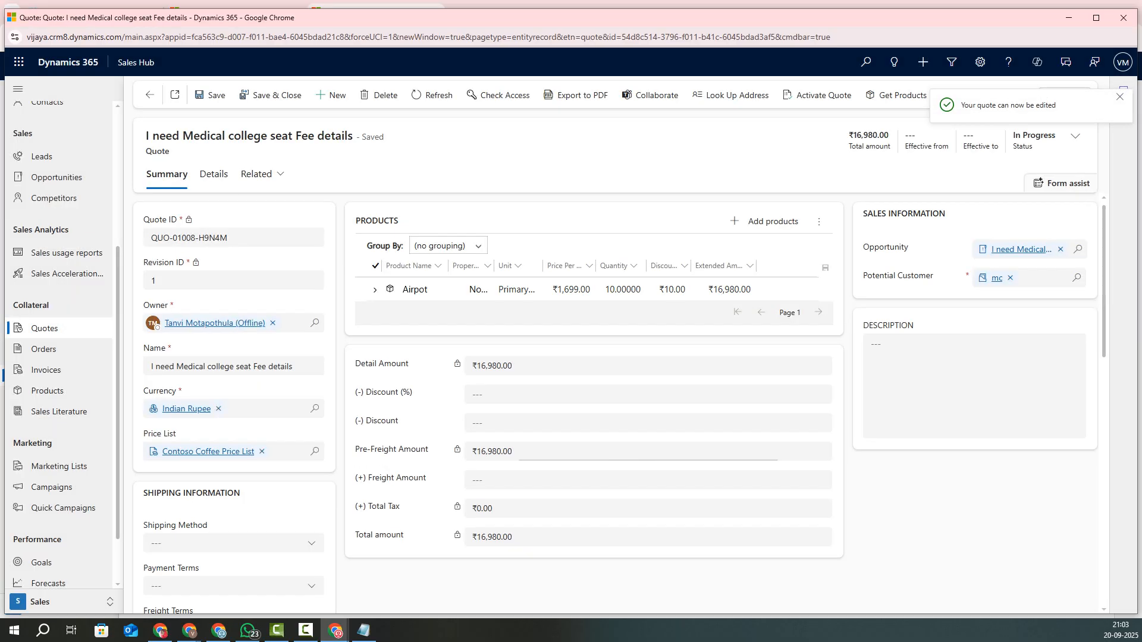
pyautogui.scroll(-1, 595, 417)
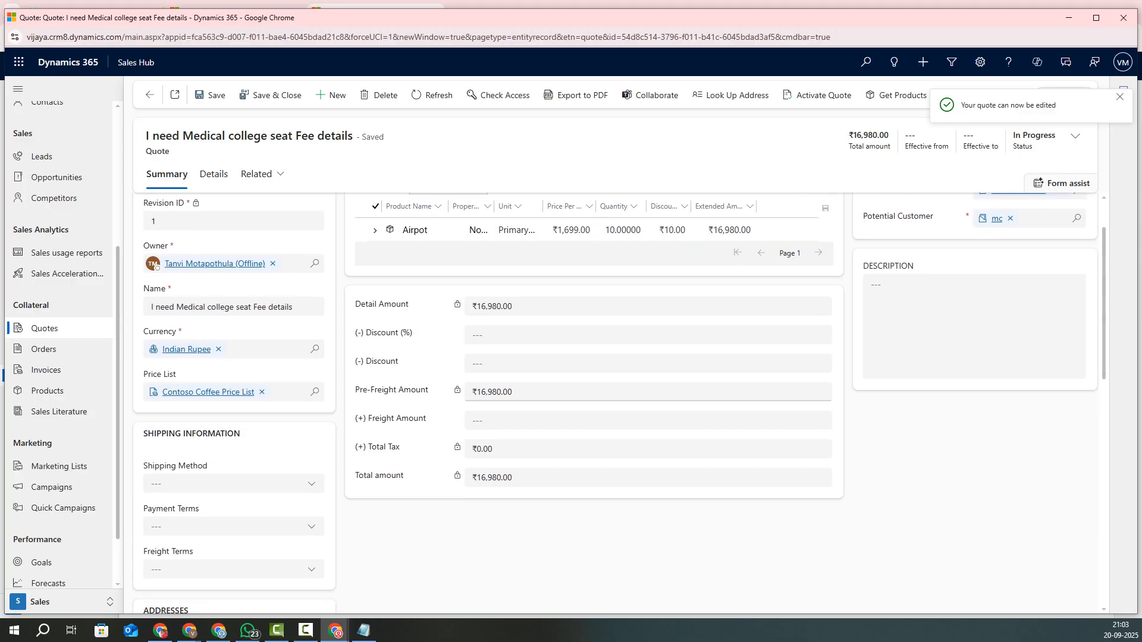
pyautogui.click(595, 392)
pyautogui.click(595, 420)
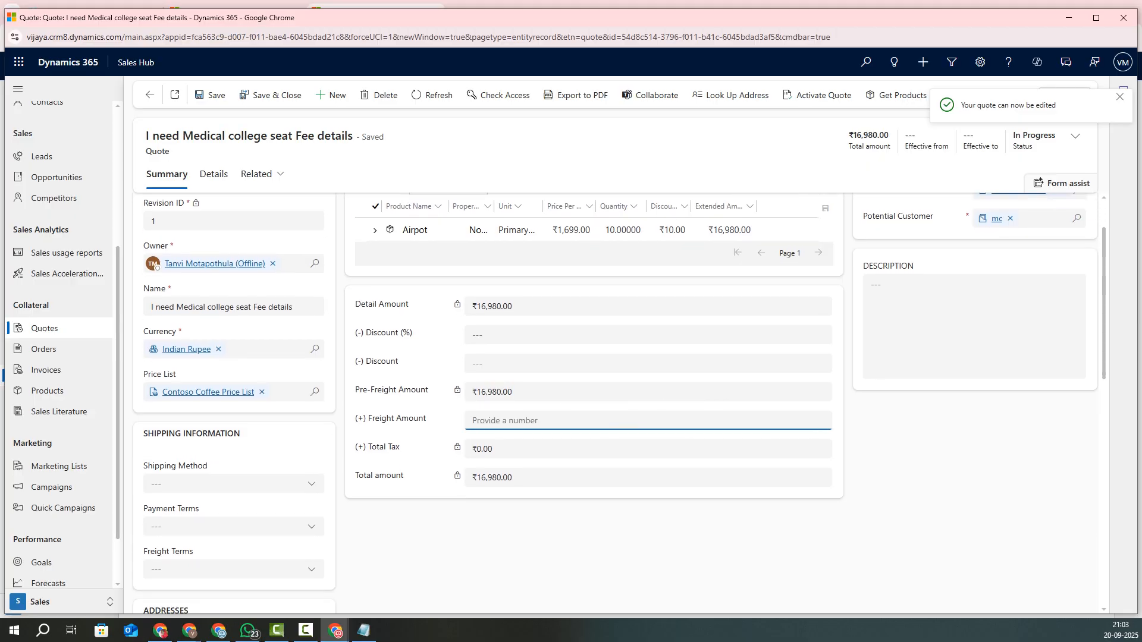
pyautogui.click(595, 449)
pyautogui.click(595, 364)
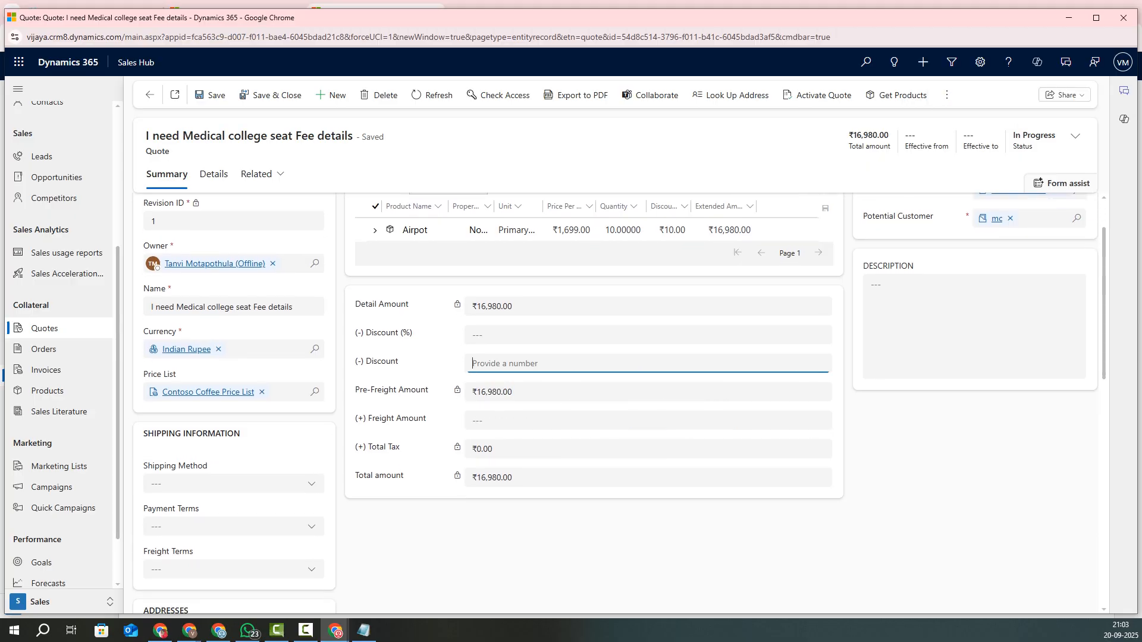
pyautogui.write('15')
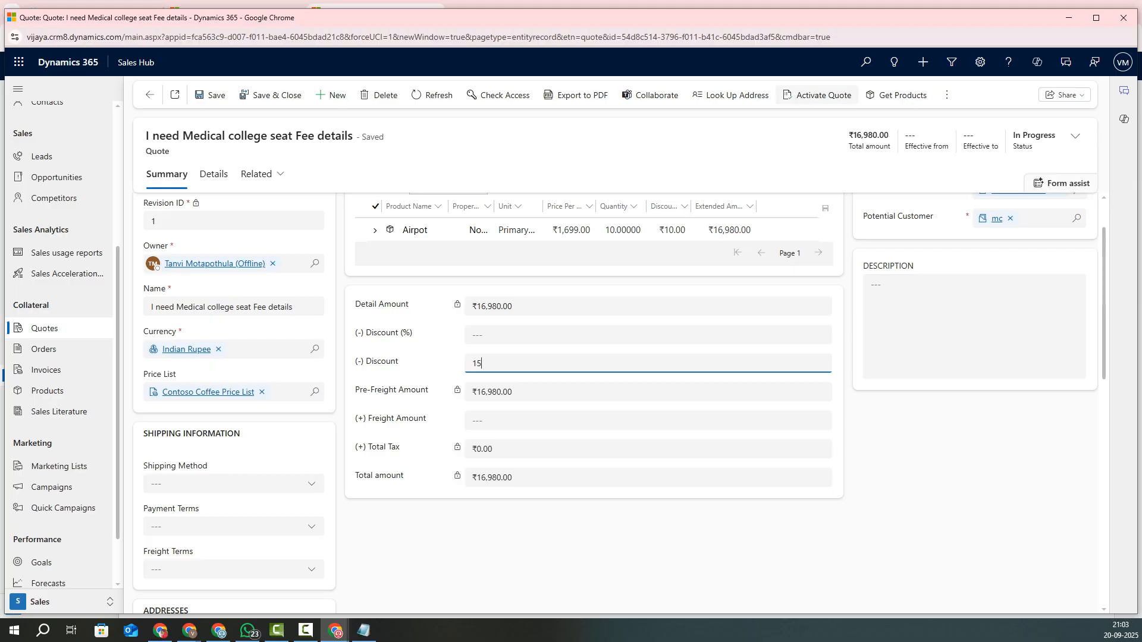
pyautogui.press('Return')
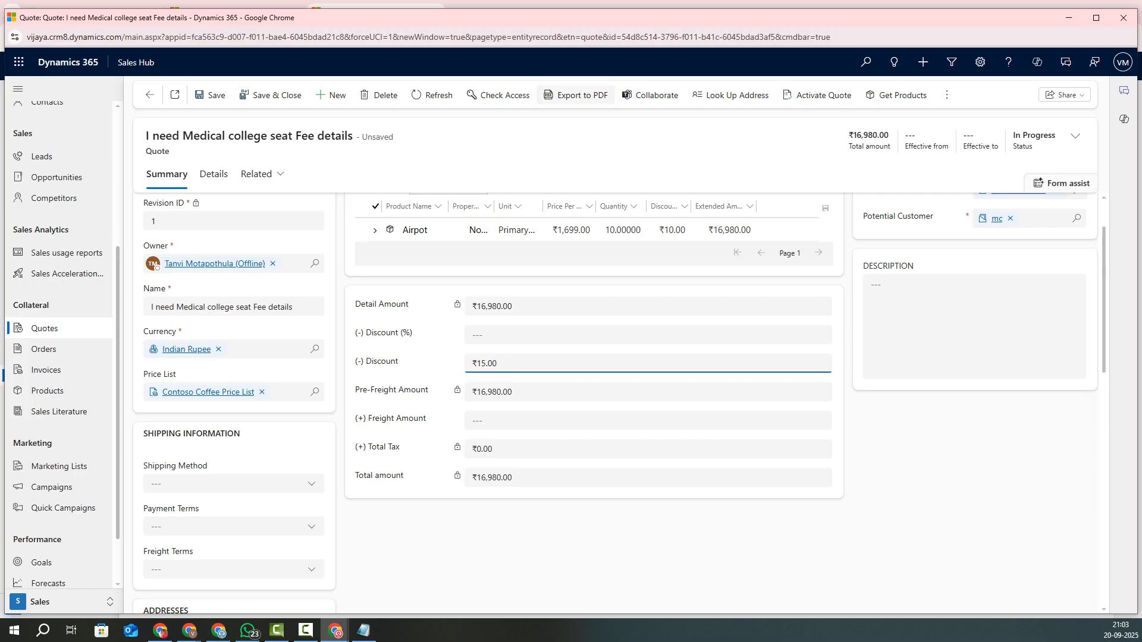
# Step: Reactivate the quote at ₹16,965.00 and select Order in the Notepad life-cycle notes
pyautogui.click(818, 95)
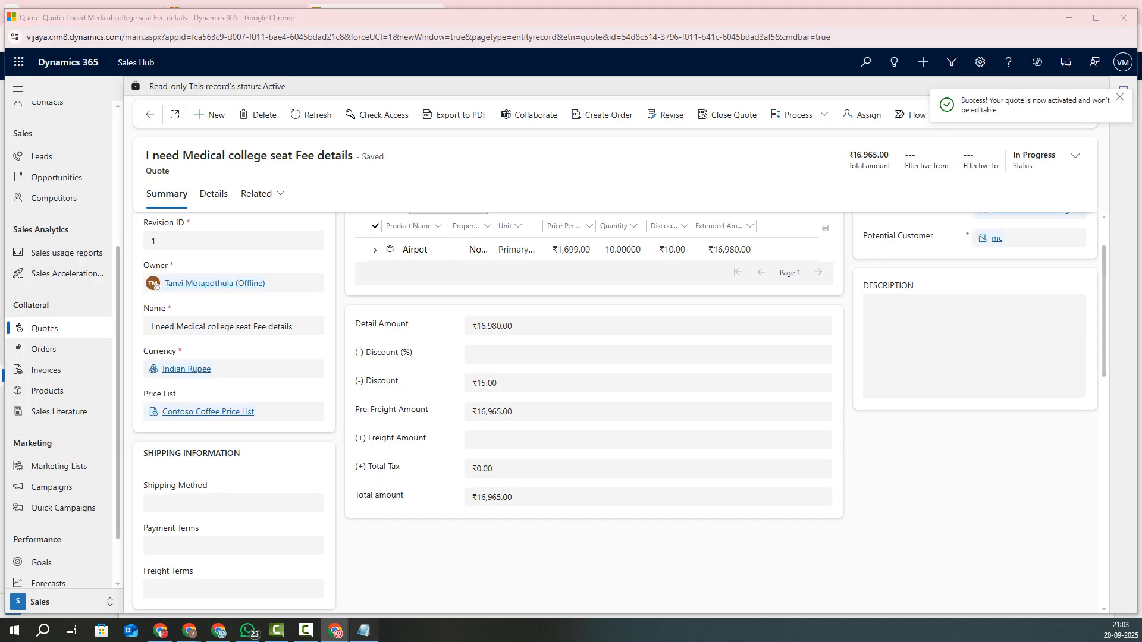
pyautogui.click(363, 630)
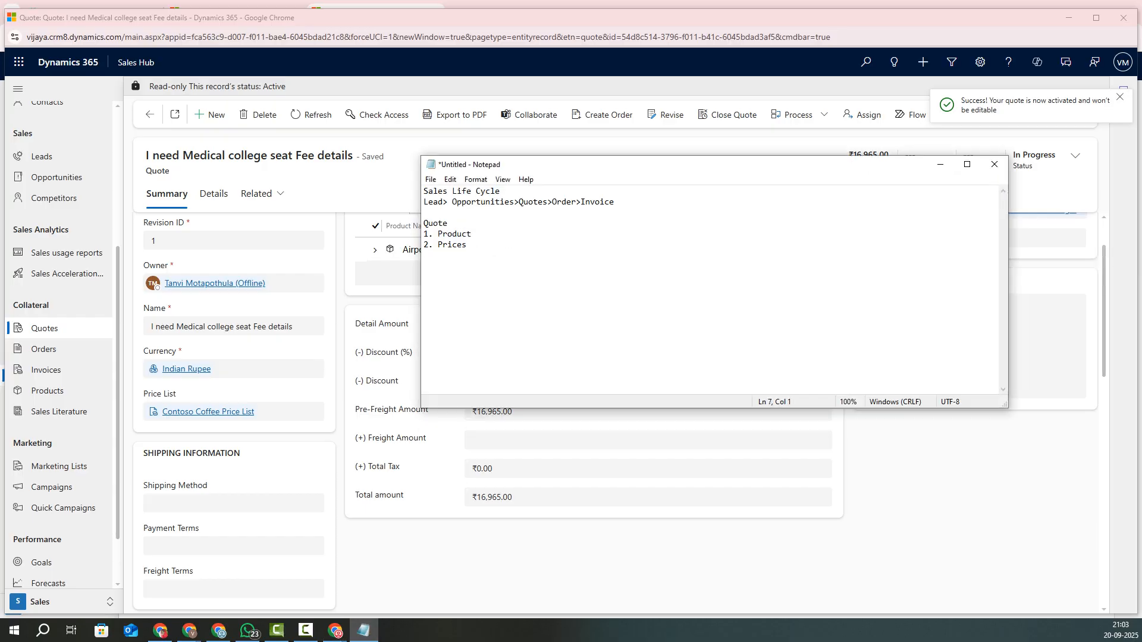
pyautogui.moveTo(552, 201); pyautogui.dragTo(581, 201)
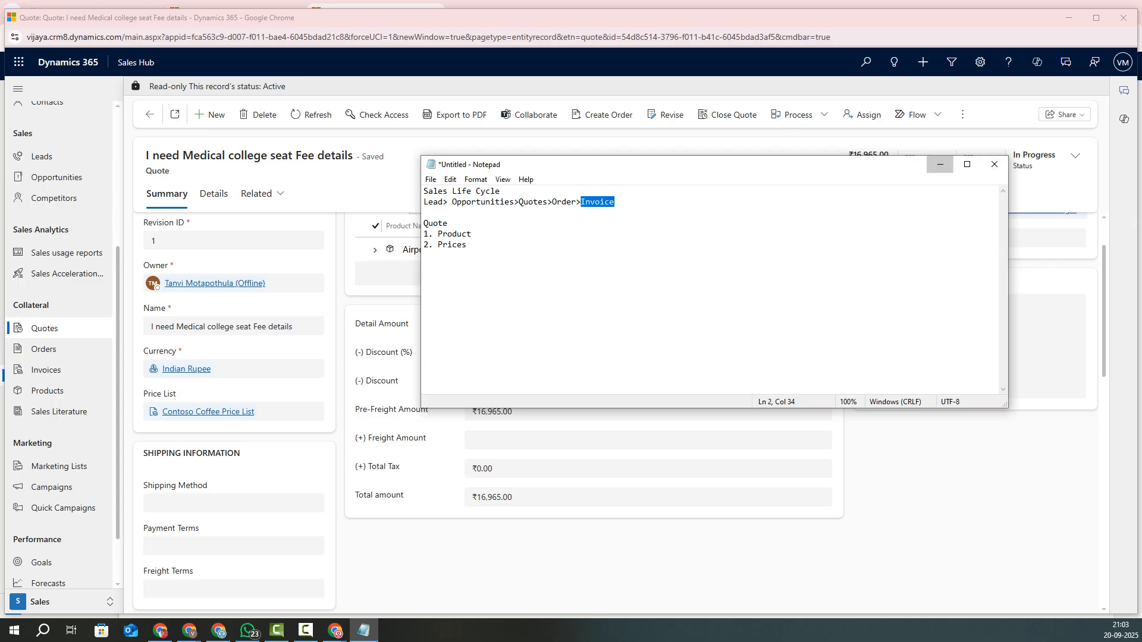
# Step: Create the order with status reason Won, Close Opportunity Yes and actual revenue calculated
pyautogui.click(940, 164)
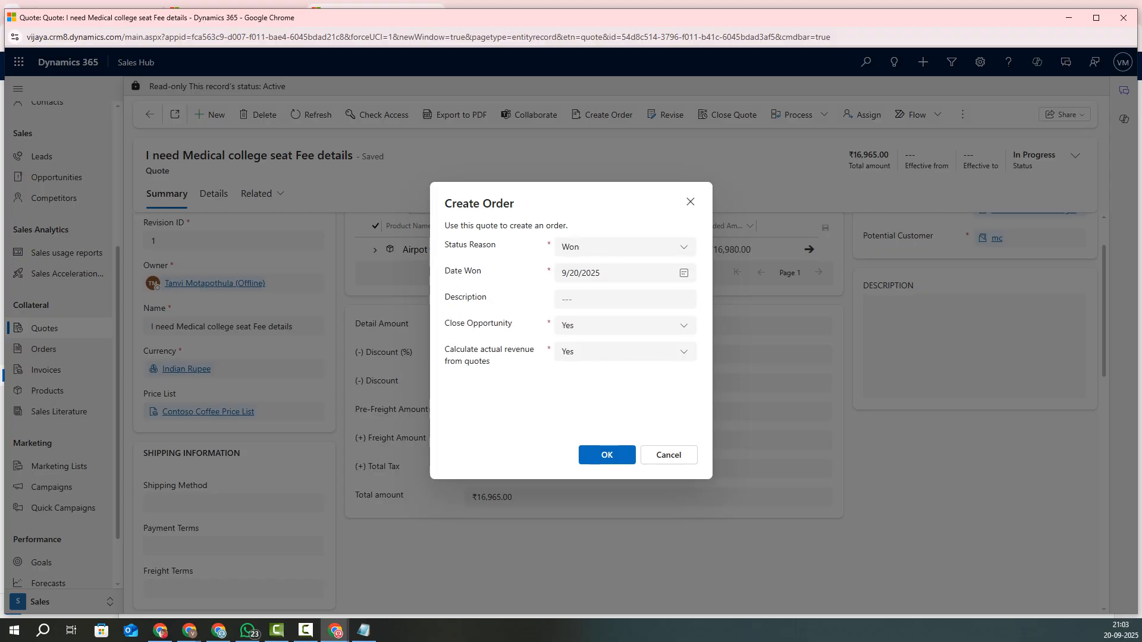
pyautogui.moveTo(445, 245); pyautogui.dragTo(496, 245)
pyautogui.click(624, 247)
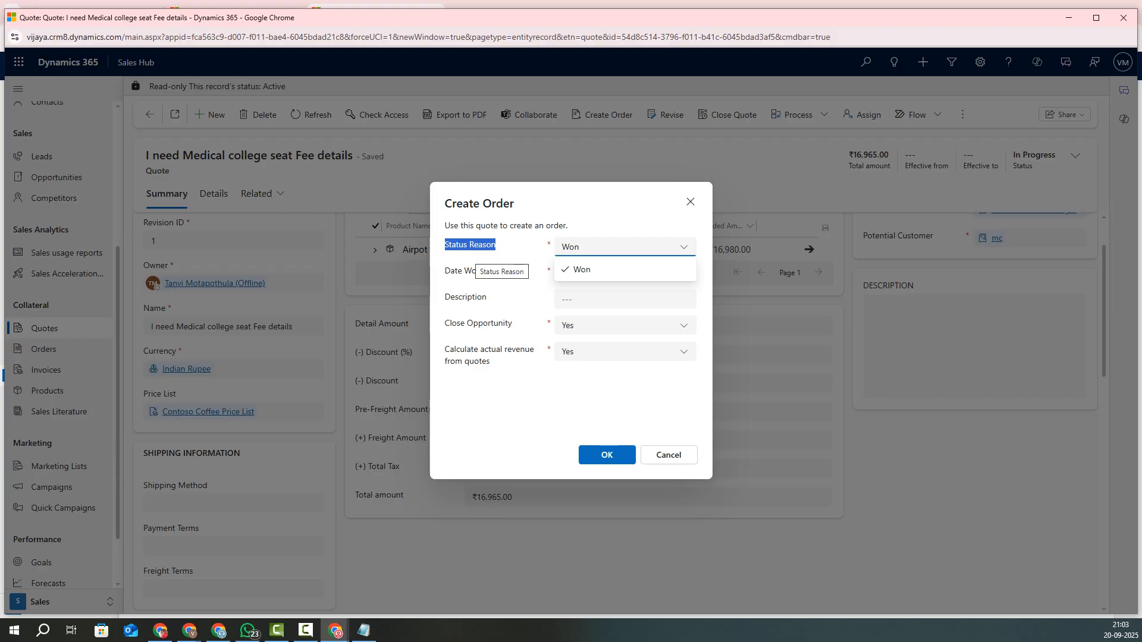
pyautogui.click(601, 270)
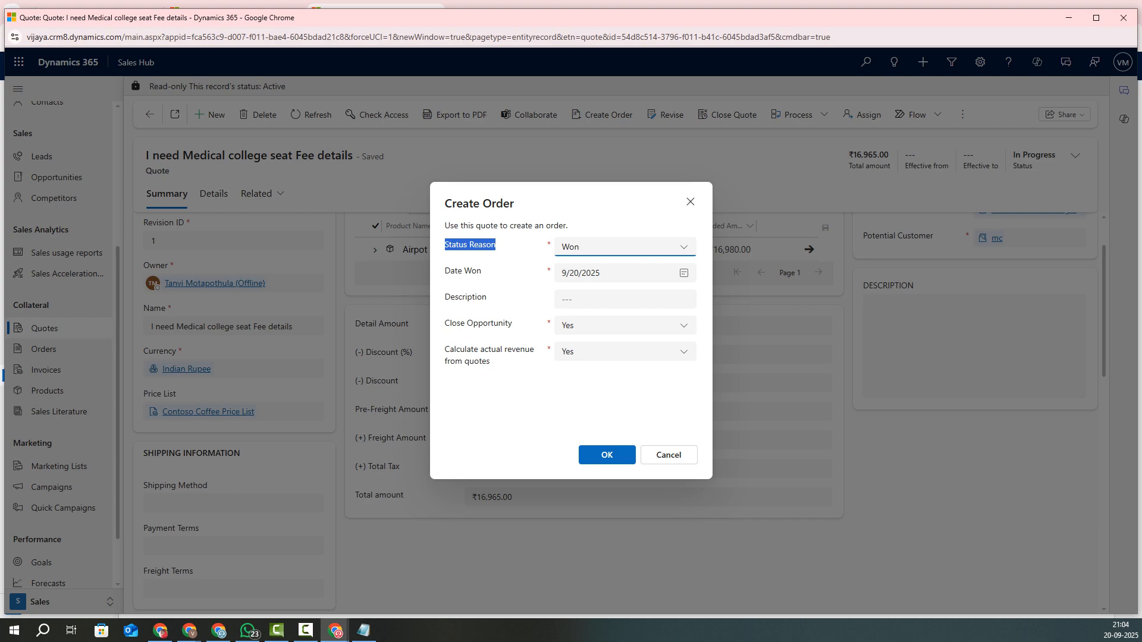
pyautogui.click(625, 326)
pyautogui.click(570, 402)
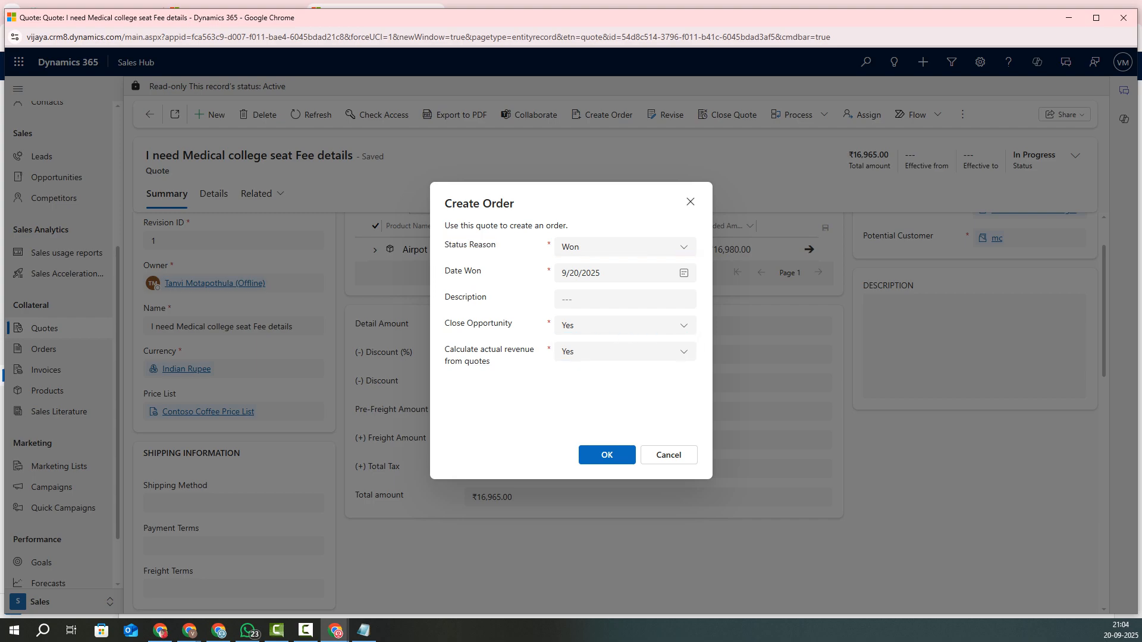
pyautogui.moveTo(450, 349); pyautogui.dragTo(490, 361)
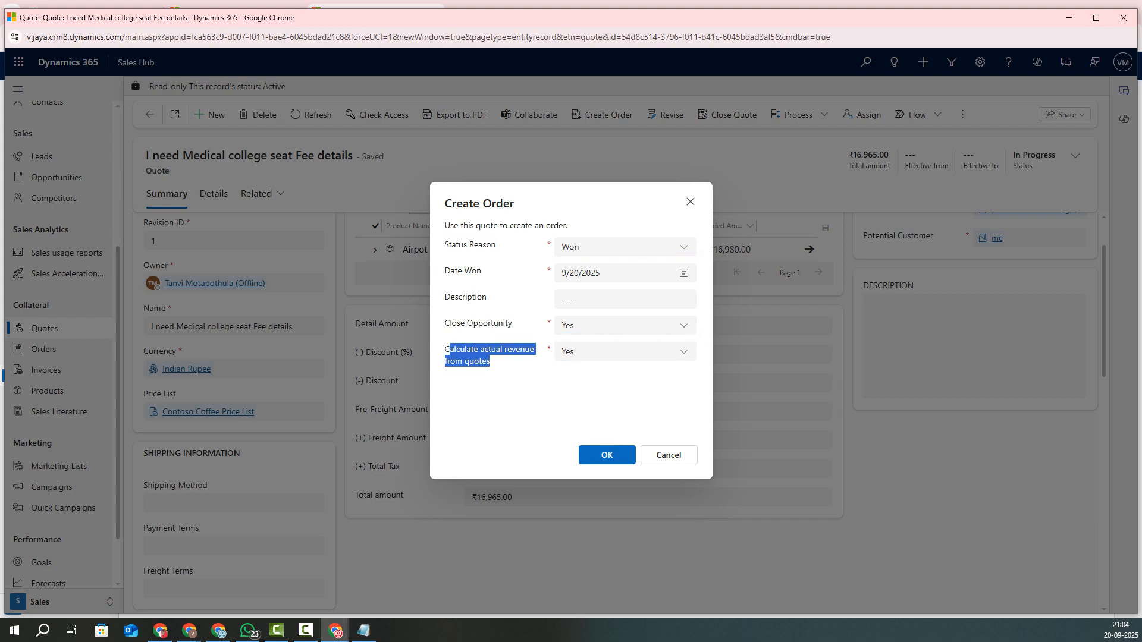
pyautogui.click(516, 400)
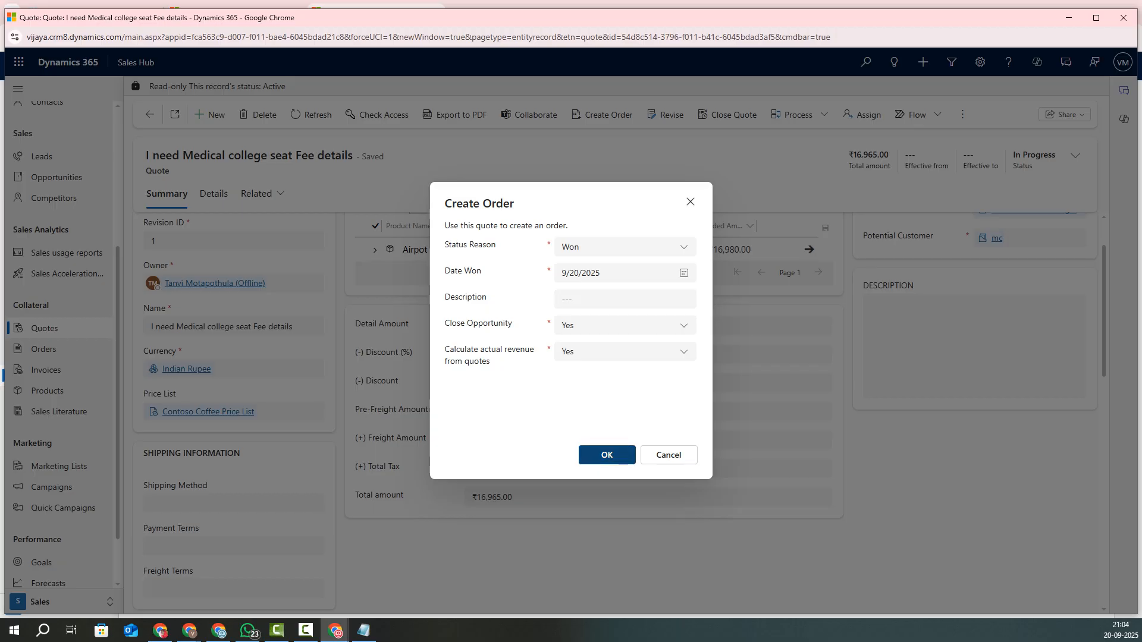
pyautogui.click(607, 455)
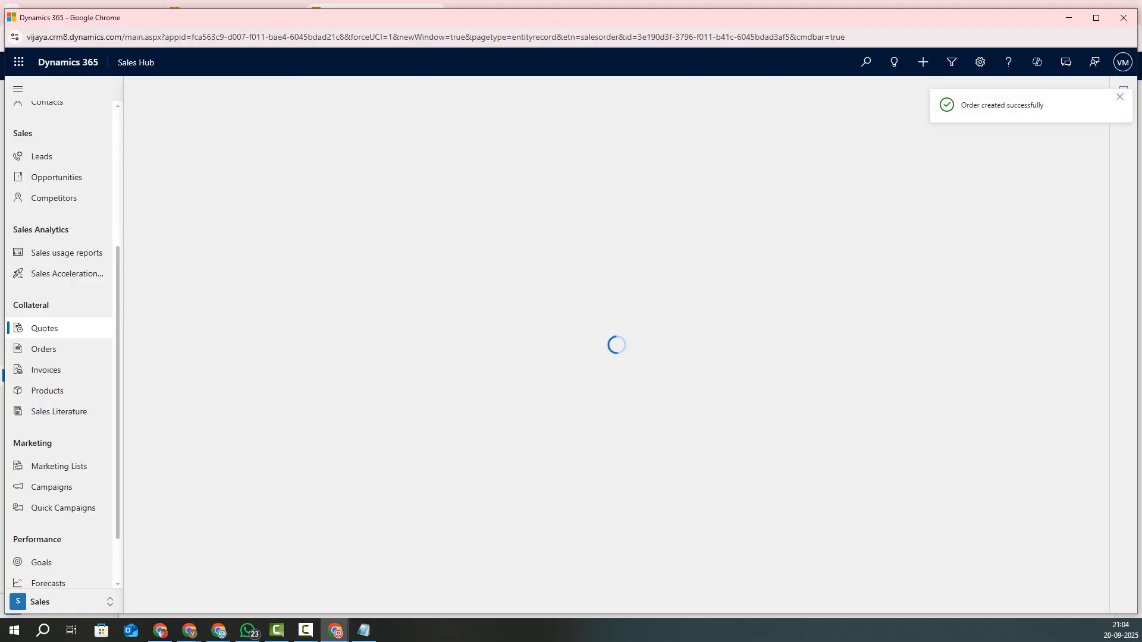
# Step: Generate a ₹16,965.00 invoice from the new order via Create Invoice
pyautogui.moveTo(961, 106); pyautogui.dragTo(1041, 105)
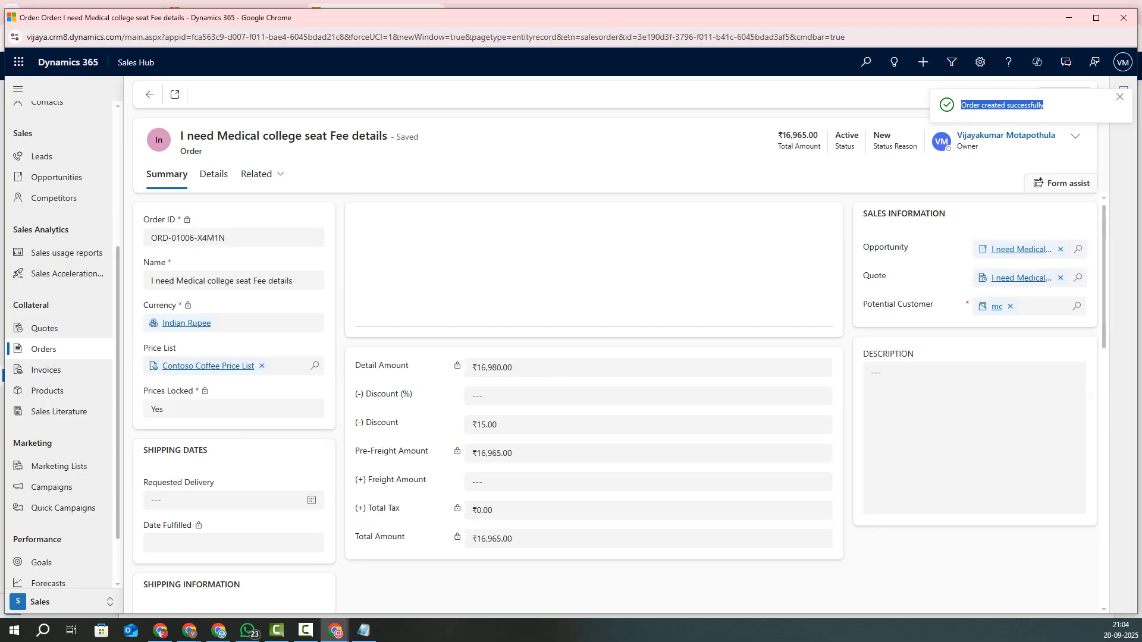
pyautogui.click(1075, 137)
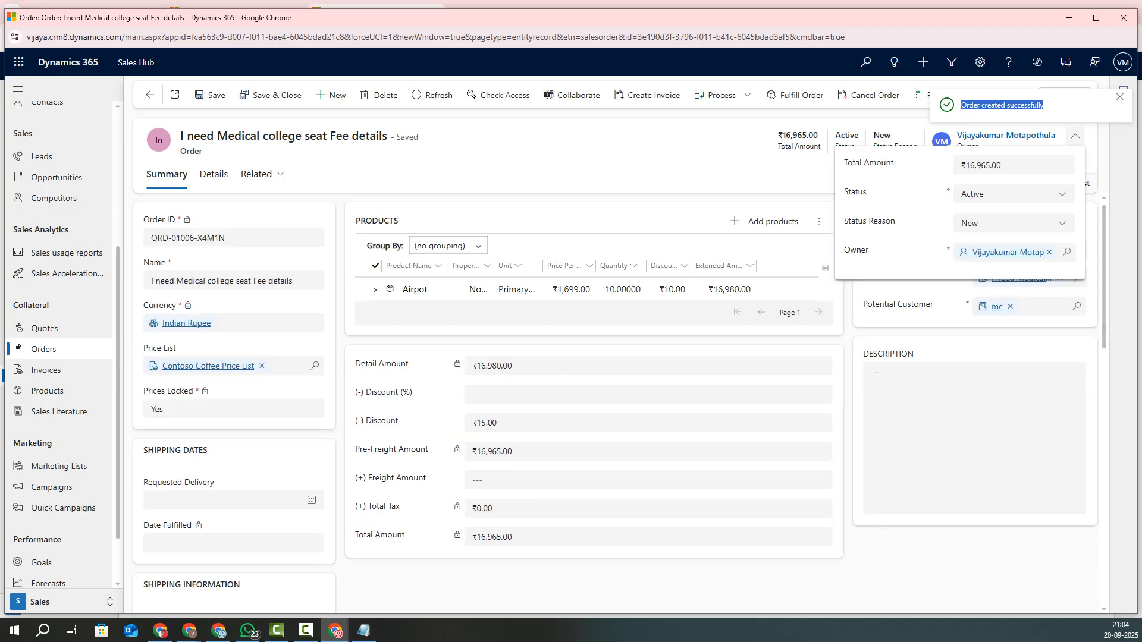
pyautogui.click(1076, 137)
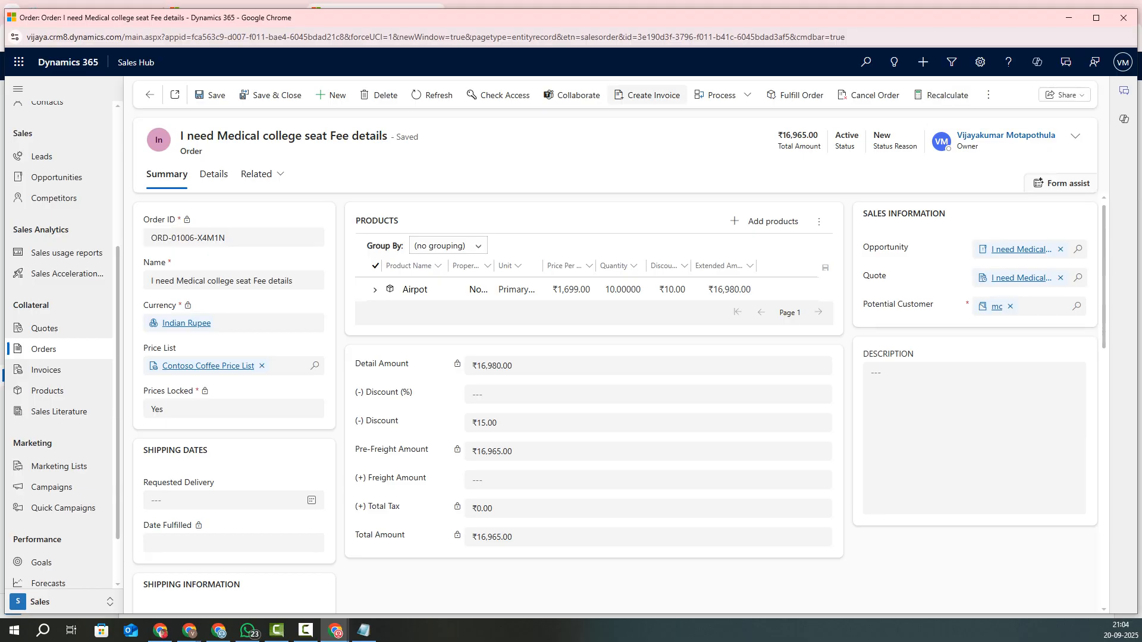
pyautogui.click(649, 95)
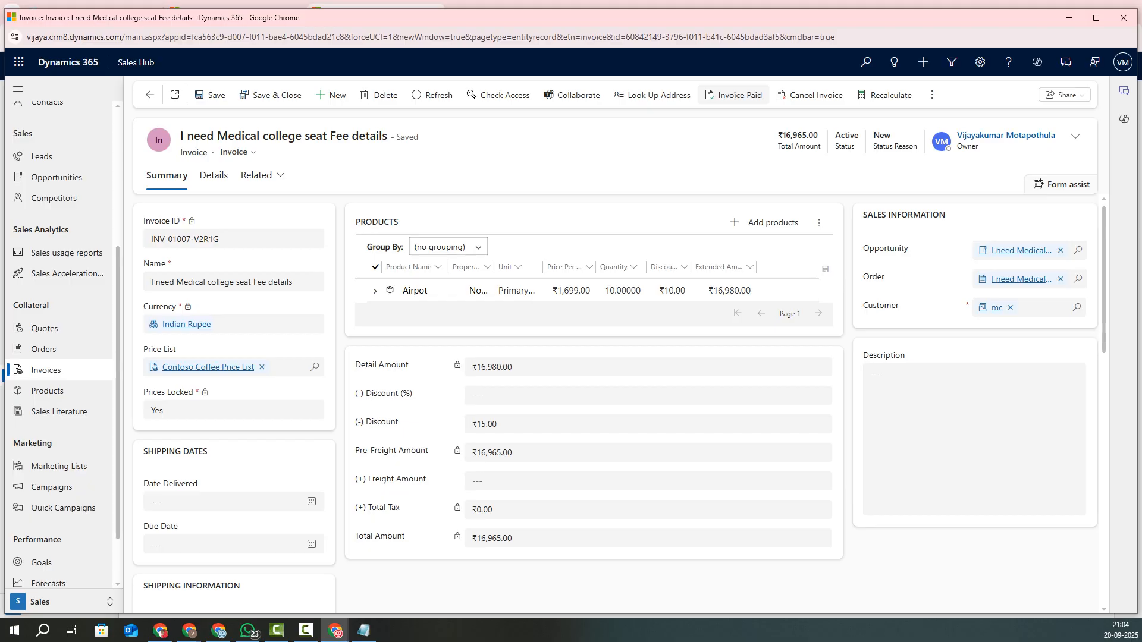
# Step: Mark the invoice Paid with status reason Complete and bring back the Notepad notes
pyautogui.click(734, 96)
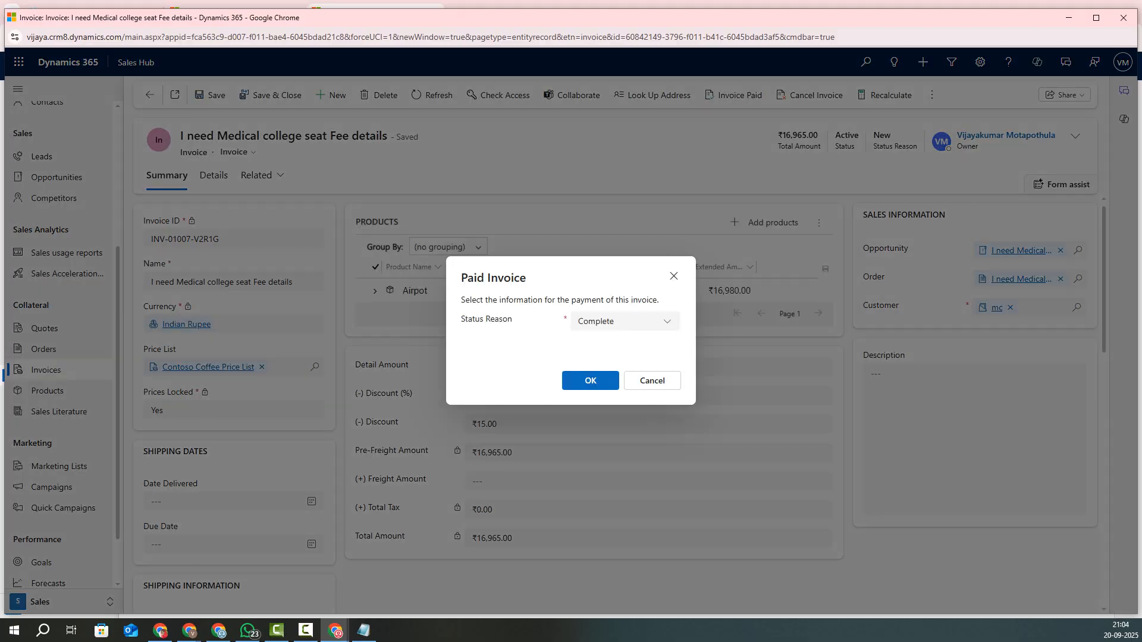
pyautogui.click(590, 381)
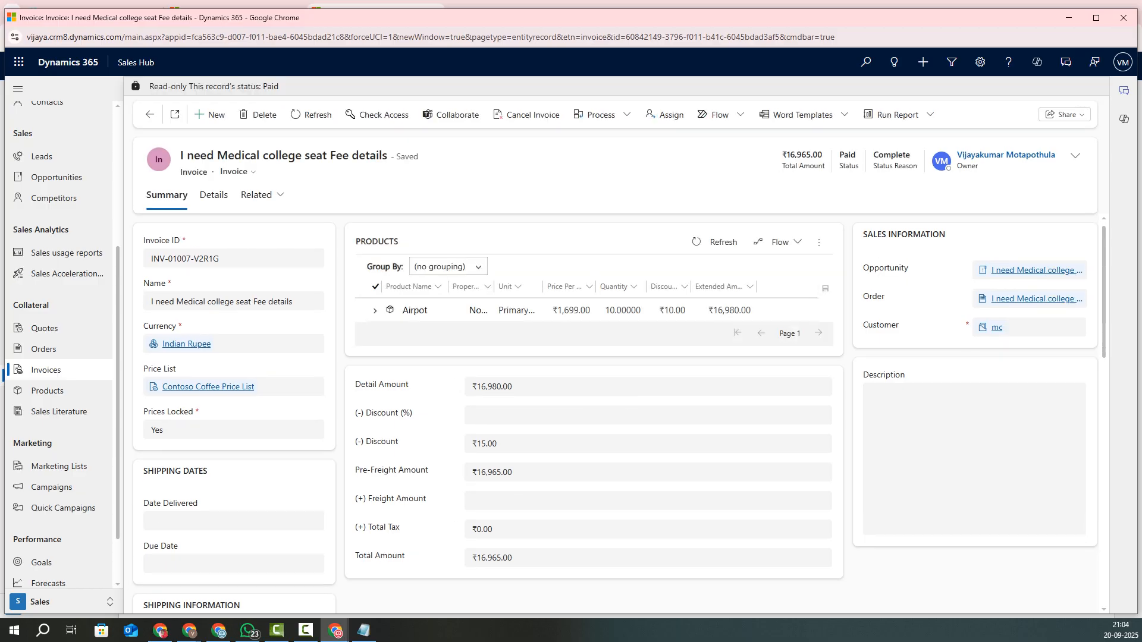
pyautogui.scroll(-1, 59, 357)
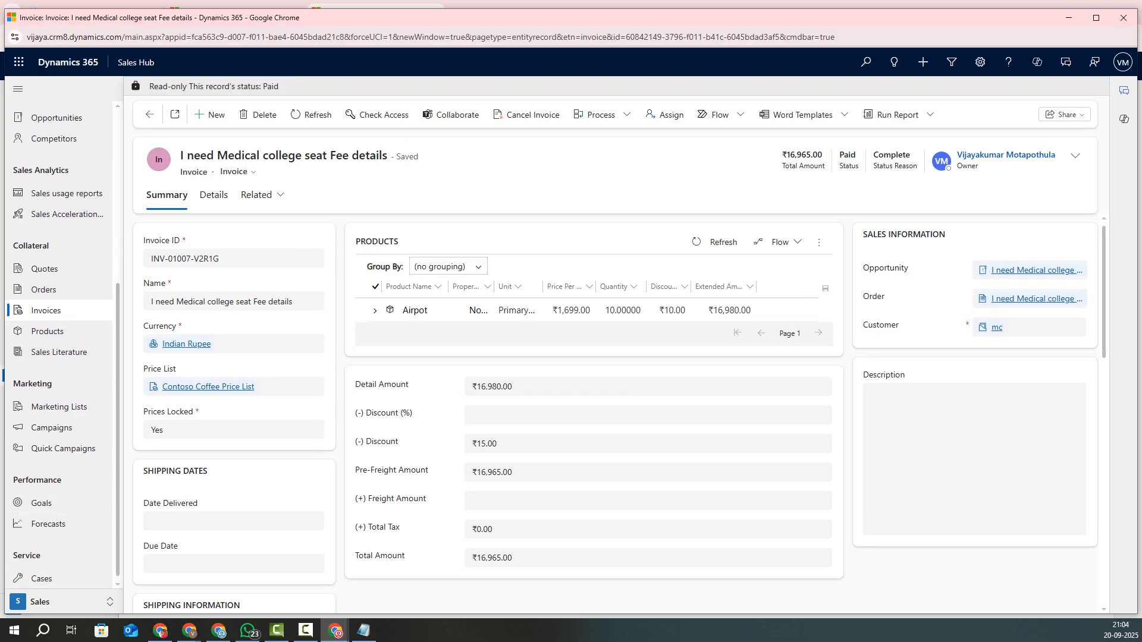
pyautogui.click(363, 630)
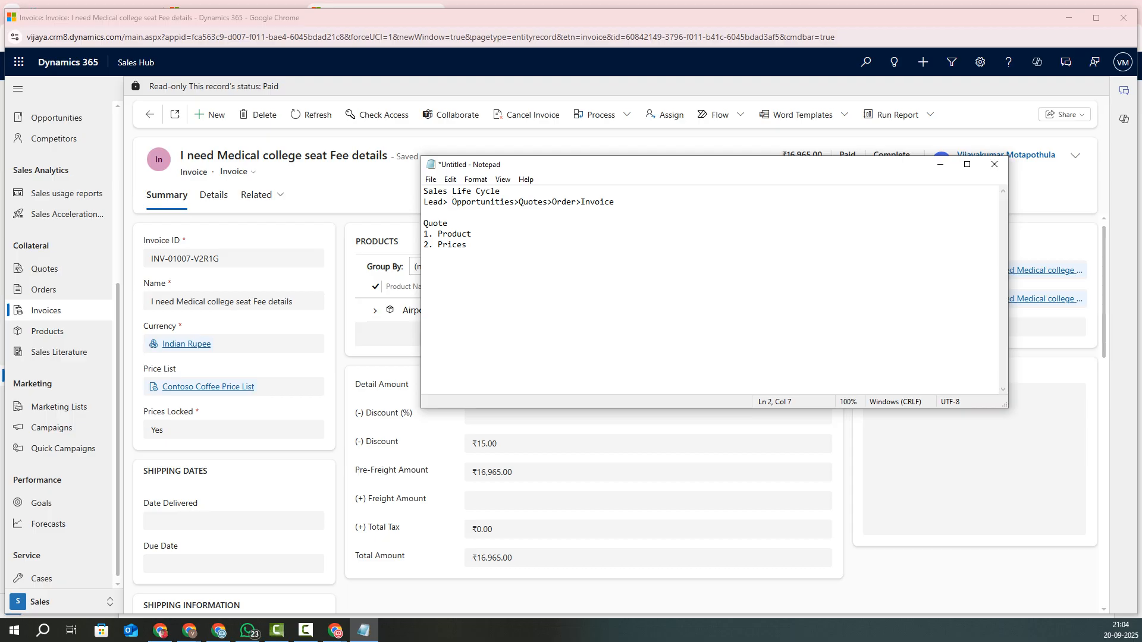
# Step: Put Opportunities, Quotes, Order and Invoice each on their own line in the notes
pyautogui.press('Return')
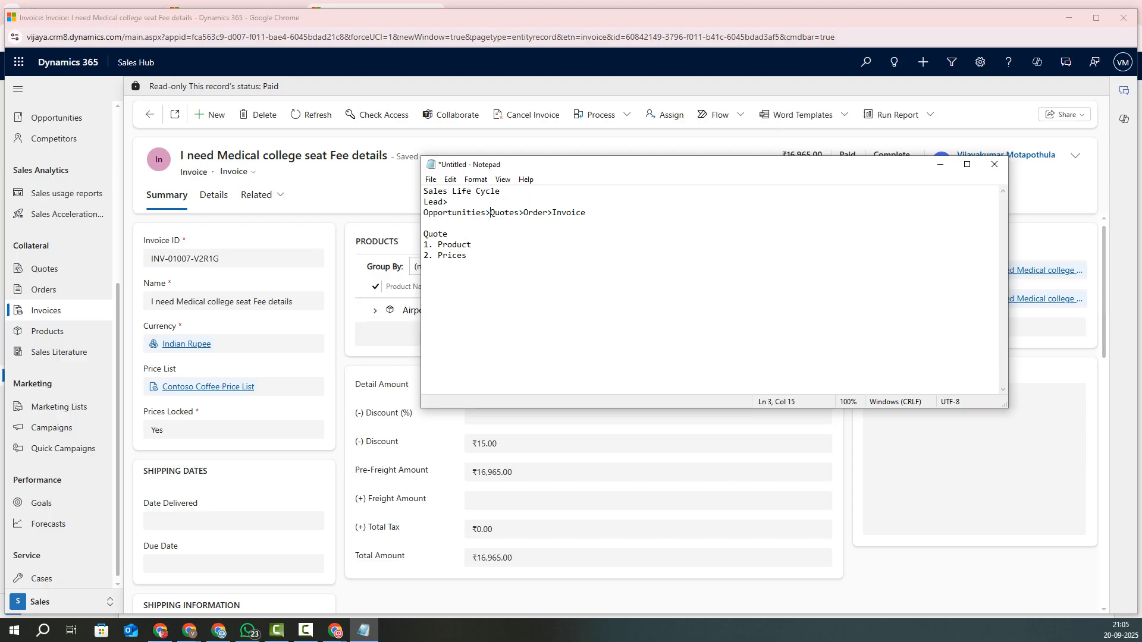
pyautogui.press('Return')
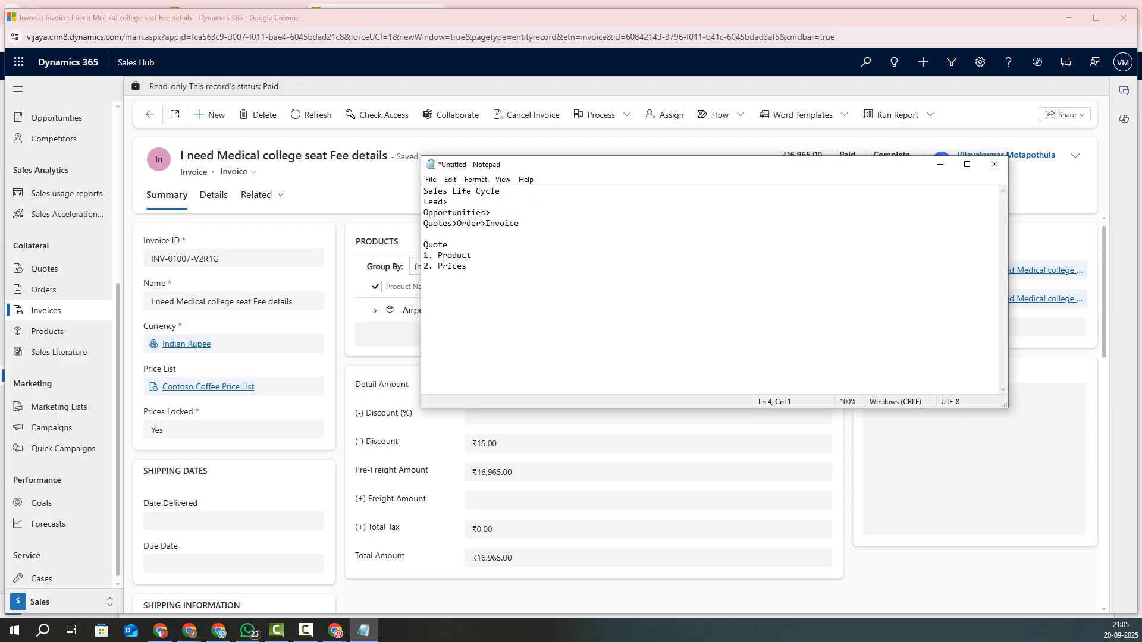
pyautogui.press('Return')
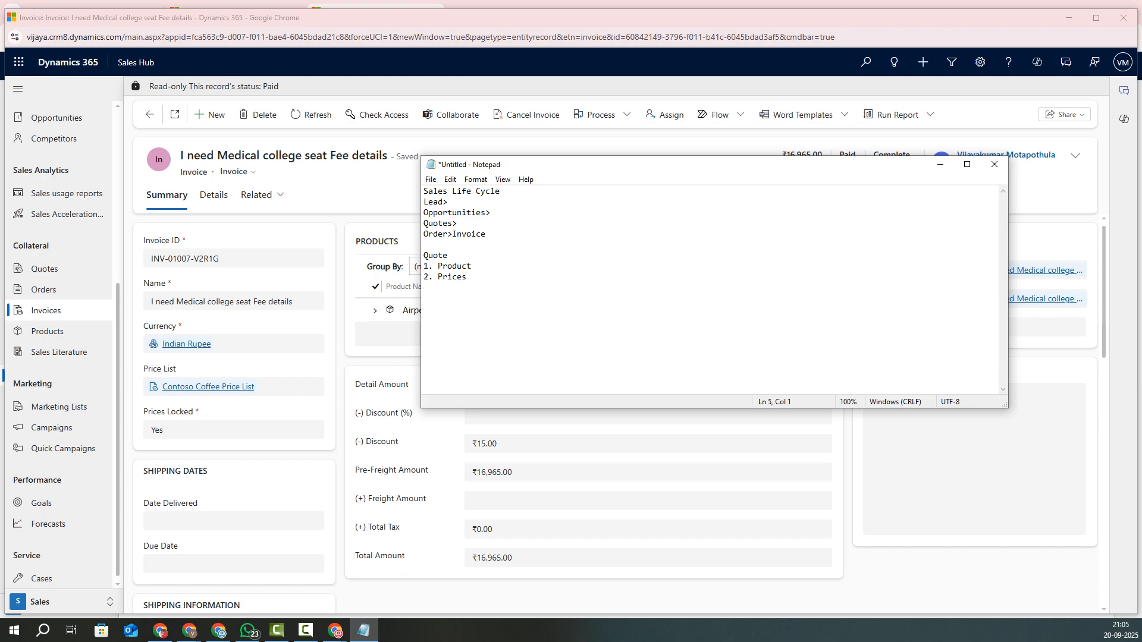
pyautogui.press('Return')
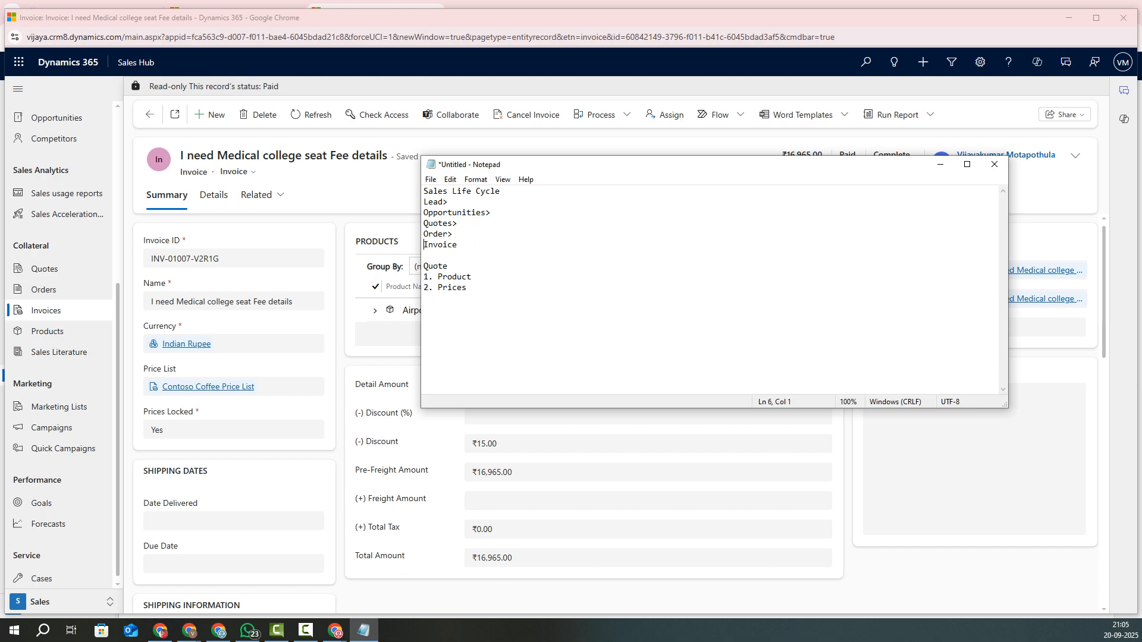
pyautogui.hotkey('shift', 'End')
pyautogui.hotkey('shift', 'Up')
pyautogui.hotkey('shift', 'Up')
pyautogui.hotkey('shift', 'Up')
pyautogui.hotkey('shift', 'Up')
pyautogui.hotkey('shift', 'Up')
pyautogui.hotkey('shift', 'Home')
pyautogui.click(493, 212)
pyautogui.moveTo(453, 244); pyautogui.dragTo(423, 202)
pyautogui.moveTo(457, 244); pyautogui.dragTo(423, 202)
pyautogui.click(458, 223)
pyautogui.moveTo(424, 255); pyautogui.dragTo(423, 191)
pyautogui.click(454, 223)
# Step: Insert a Contracts stage after Quotes, then minimize Notepad to show the invoice
pyautogui.click(491, 213)
pyautogui.click(458, 223)
pyautogui.press('Return')
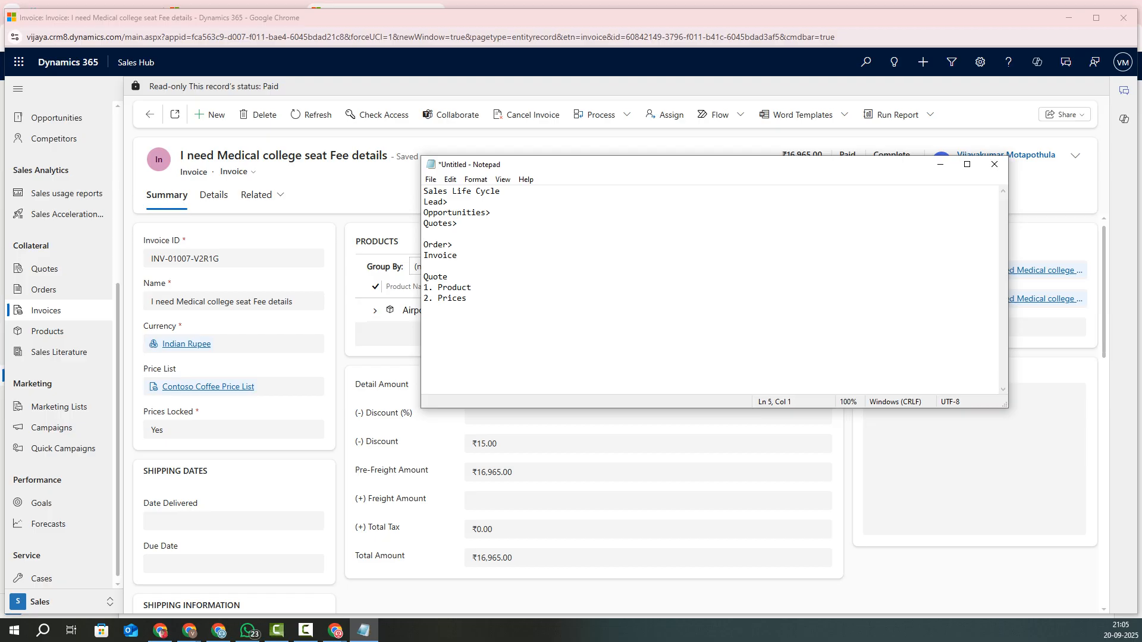
pyautogui.write('Contracts')
pyautogui.hotkey('shift', 'Left')
pyautogui.hotkey('shift', 'Left')
pyautogui.hotkey('shift', 'Left')
pyautogui.hotkey('shift', 'Left')
pyautogui.hotkey('shift', 'Left')
pyautogui.hotkey('shift', 'Left')
pyautogui.hotkey('shift', 'Left')
pyautogui.hotkey('shift', 'Left')
pyautogui.hotkey('shift', 'Left')
pyautogui.hotkey('shift', 'Left')
pyautogui.click(449, 277)
pyautogui.click(940, 164)
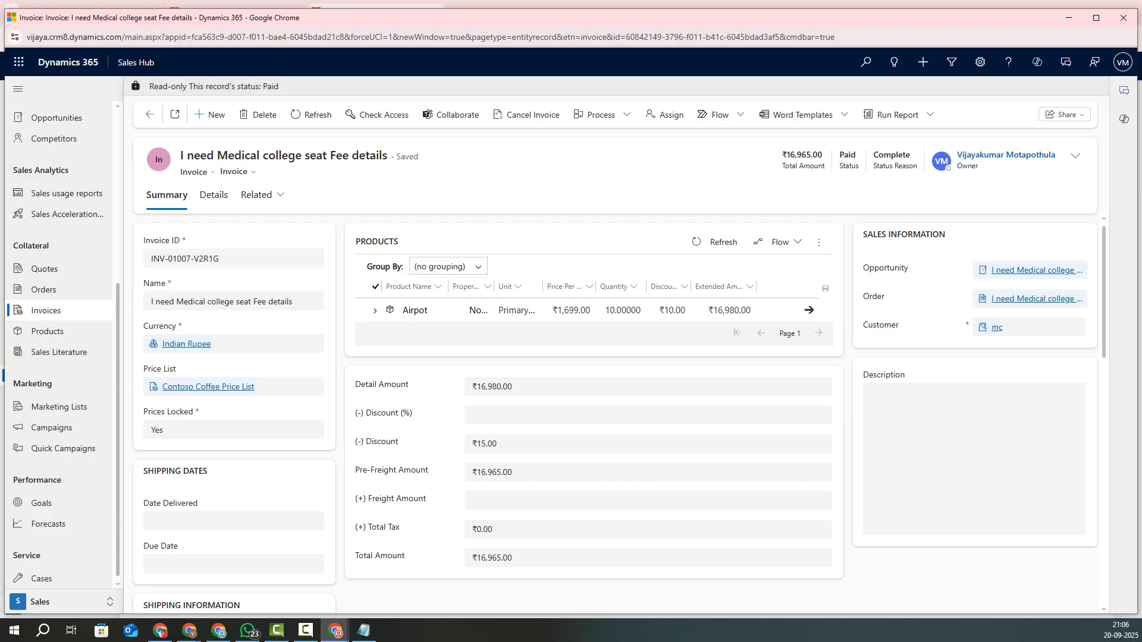
# Step: Open and close the Teams chats panel, then return to the bottom of the Notepad notes
pyautogui.click(1066, 62)
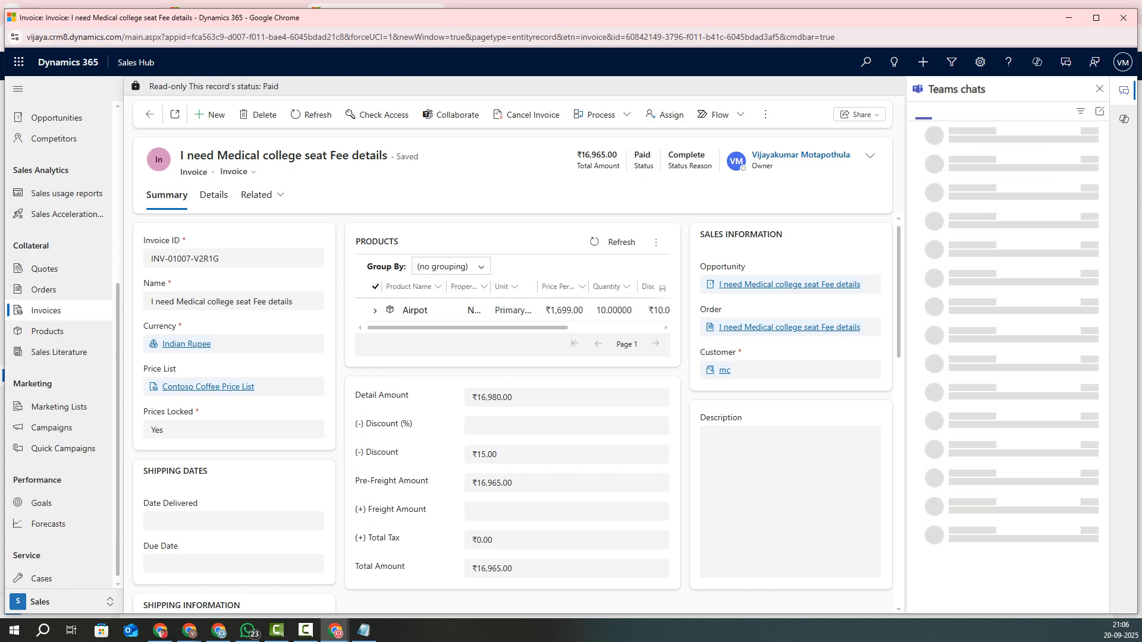
pyautogui.click(1100, 89)
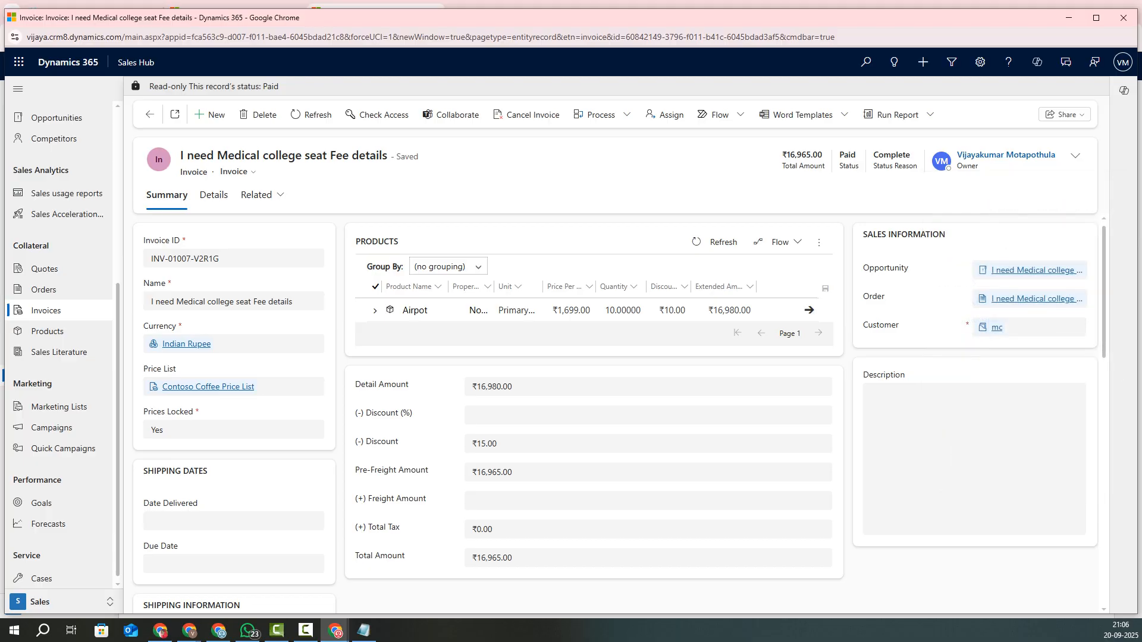
pyautogui.click(364, 631)
pyautogui.click(425, 310)
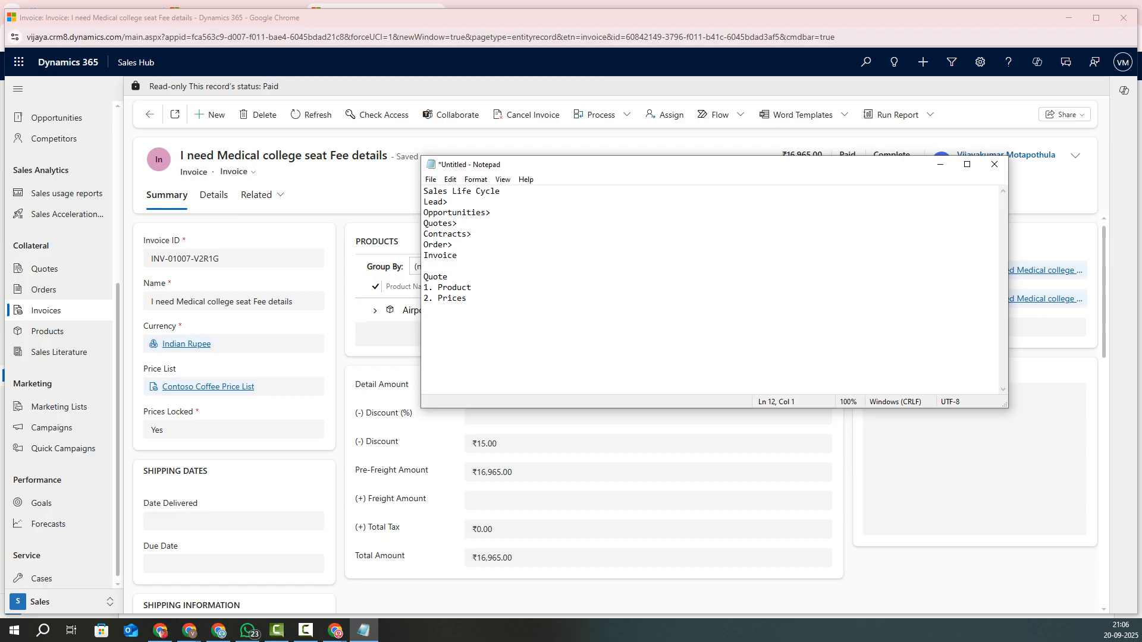
# Step: Minimize the Notepad sales life cycle notes to reveal the paid ₹16,965.00 invoice marked Complete
pyautogui.moveTo(425, 310); pyautogui.dragTo(424, 191)
pyautogui.click(448, 277)
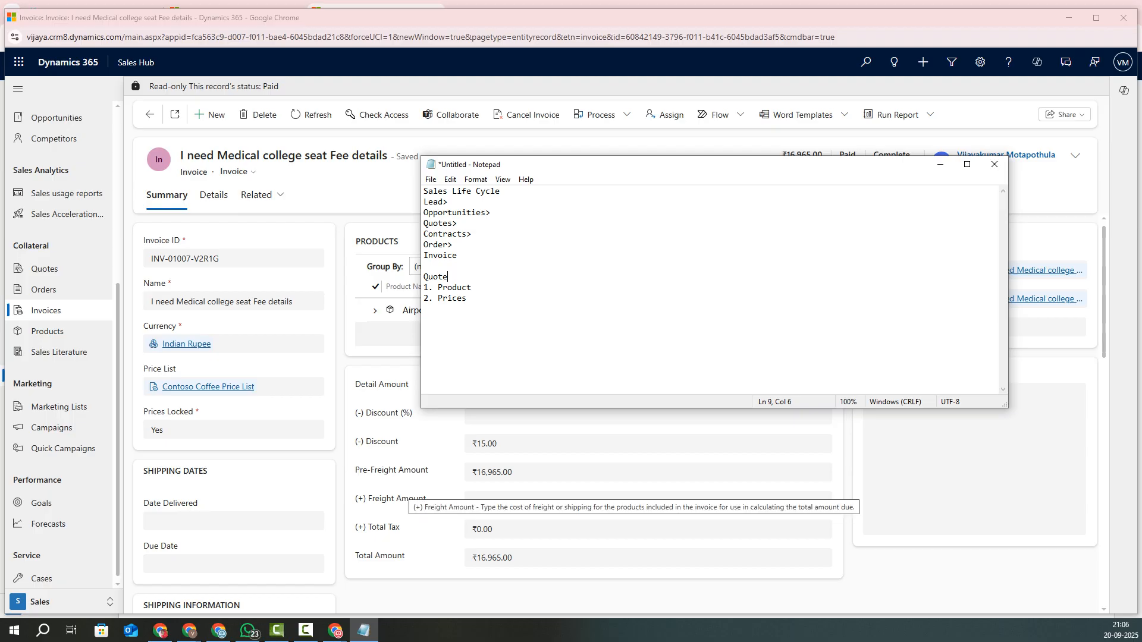
pyautogui.click(940, 164)
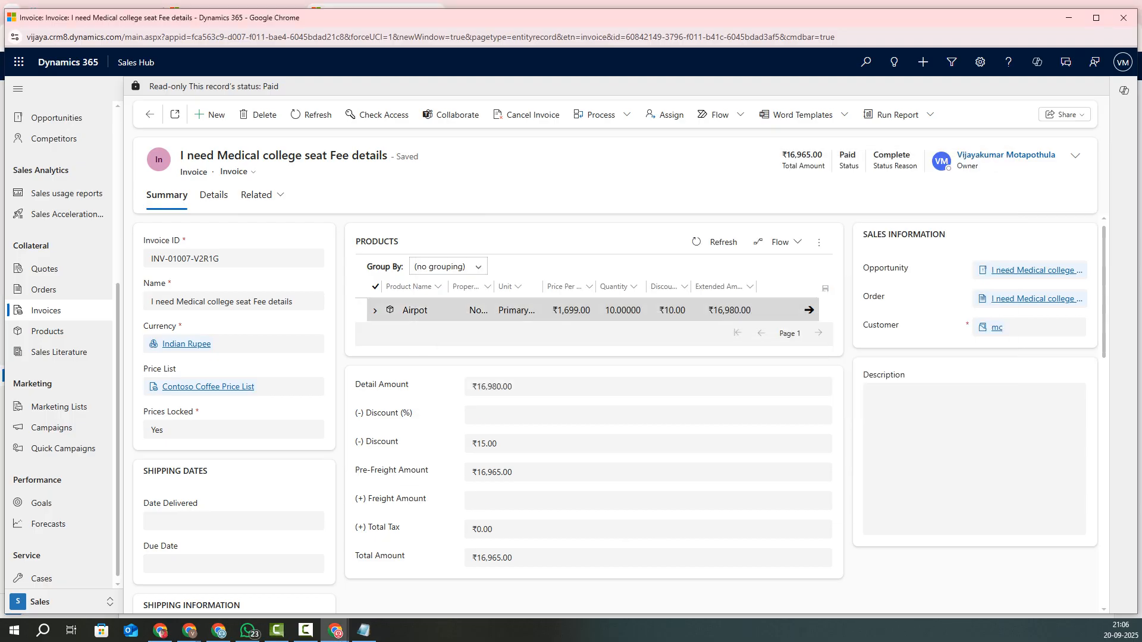